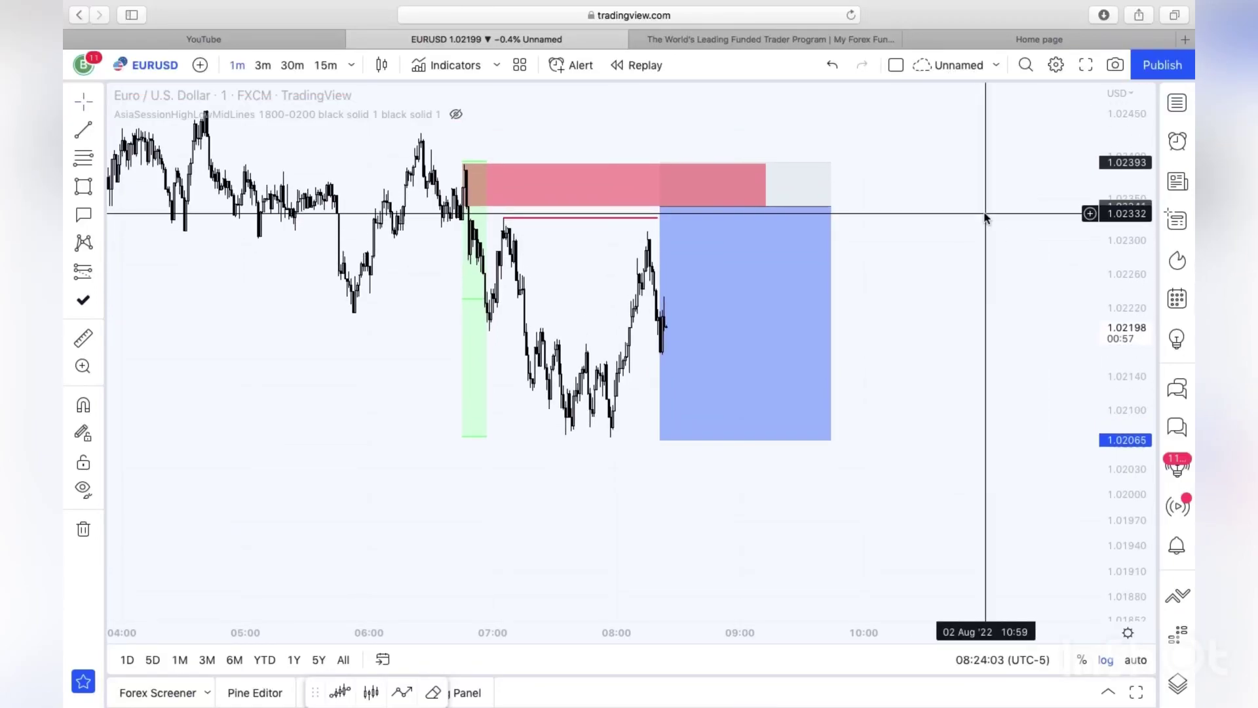
Drag the short position's stop down to 1.02391, giving a 0.00050 stop distance
mouse_move(674, 265)
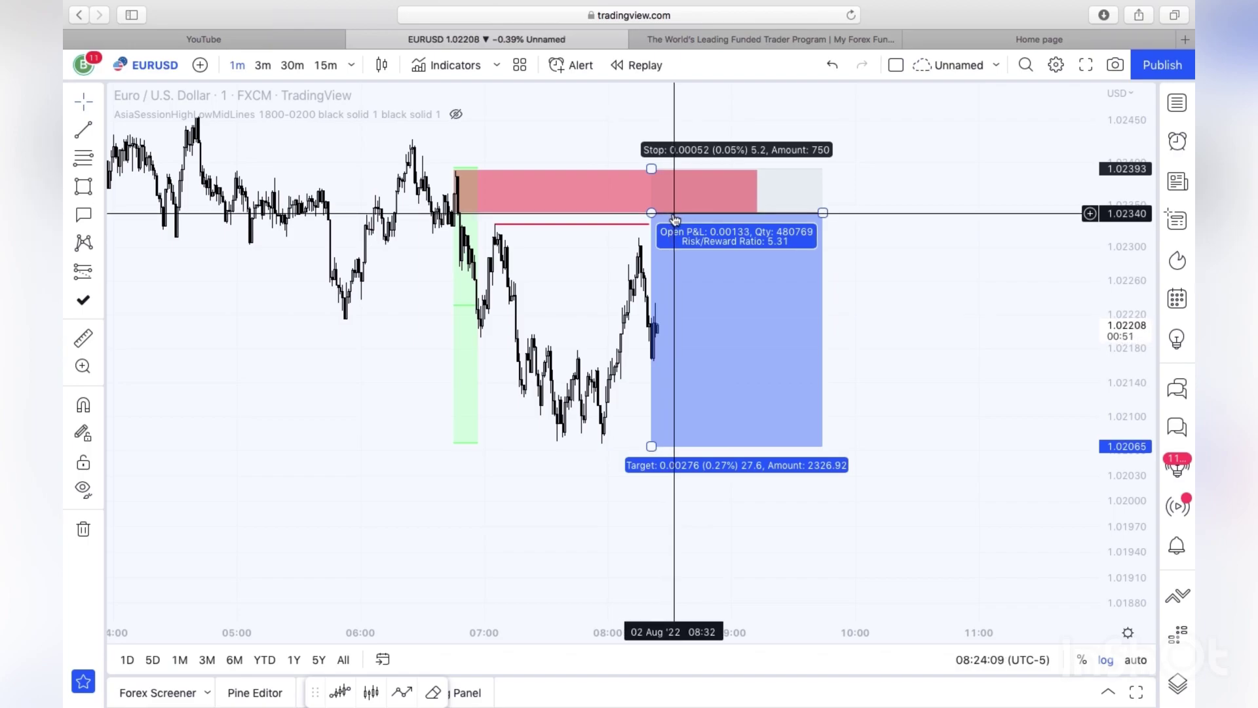
left_click(652, 168)
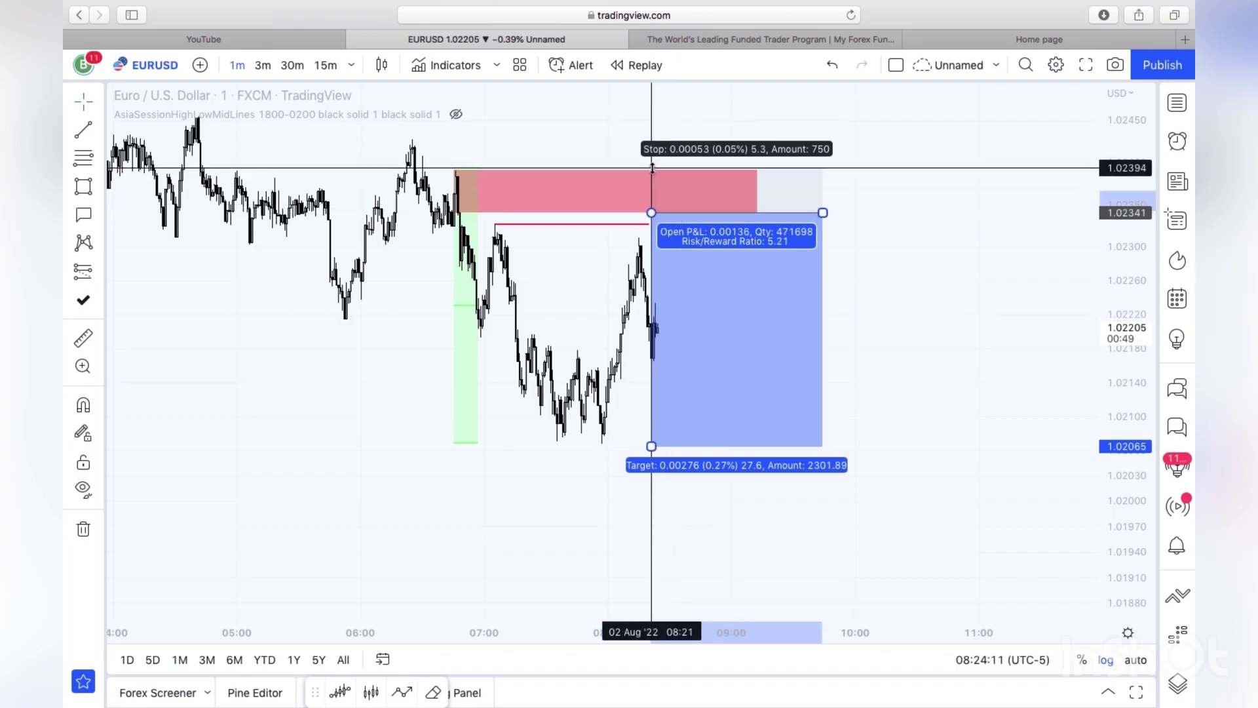
left_click_drag(651, 168, 651, 173)
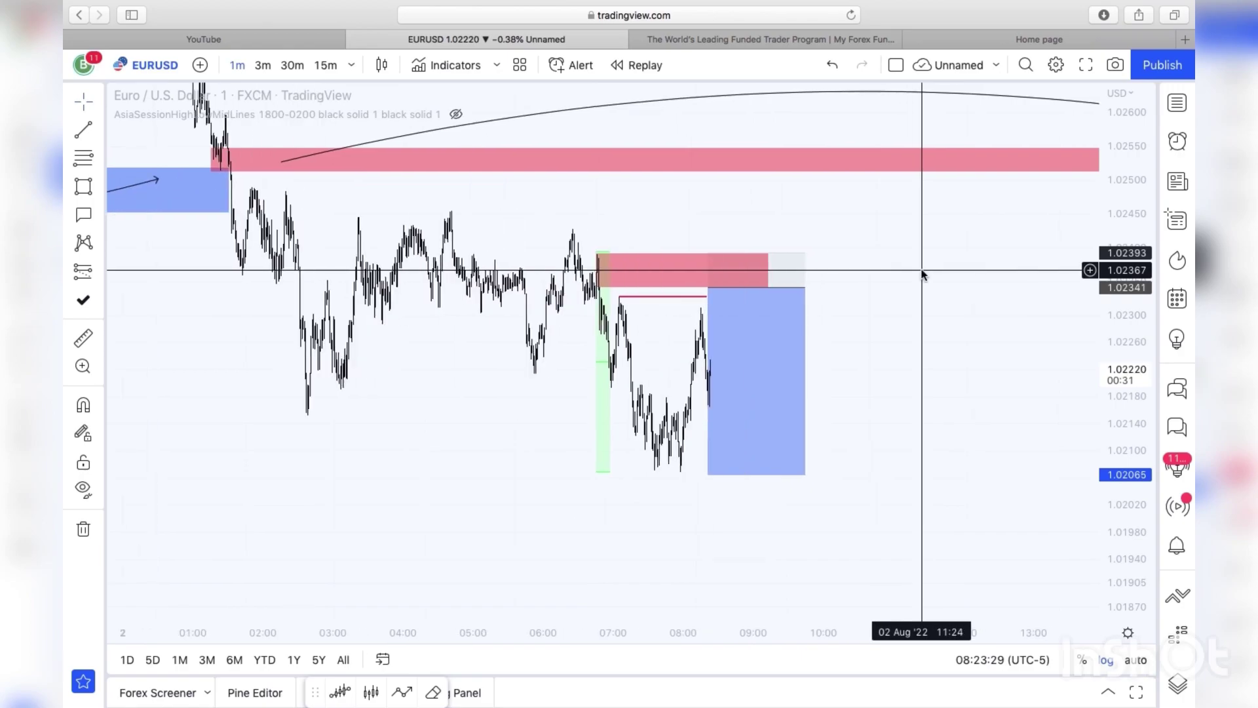
Zoom the EURUSD chart in around the short entered at 1.02341
scroll(921, 270, "up", 5)
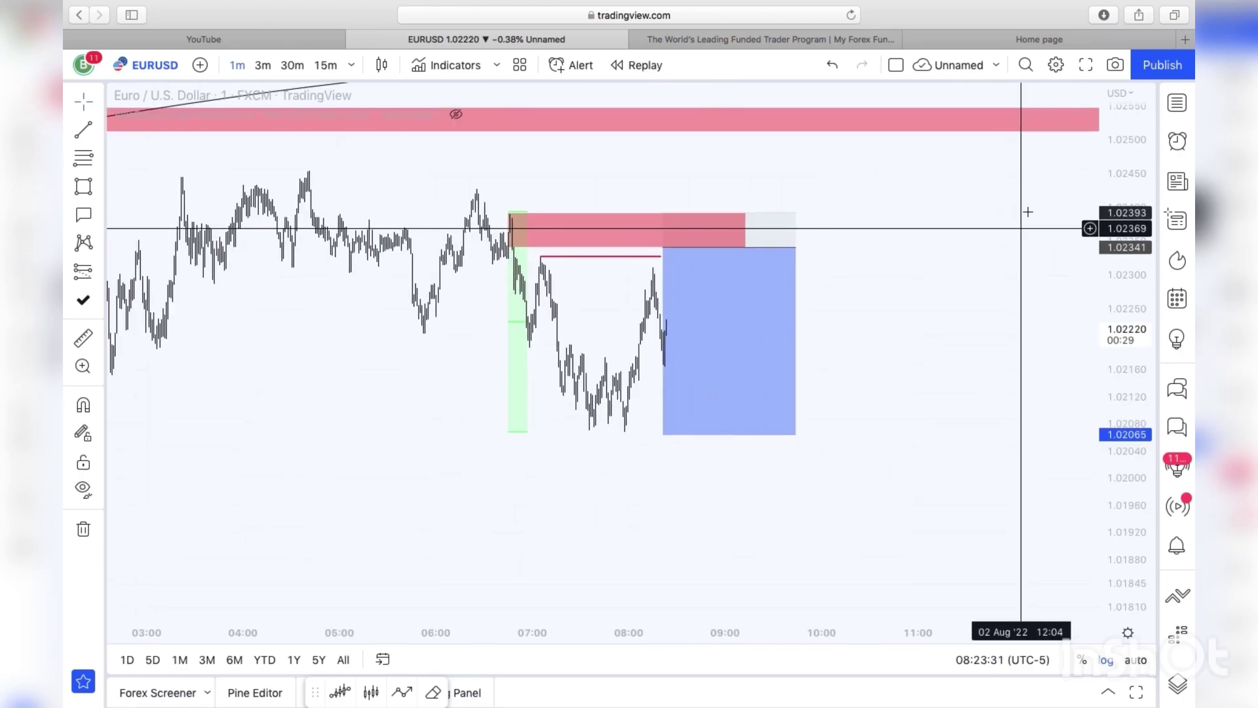
scroll(989, 209, "up", 5)
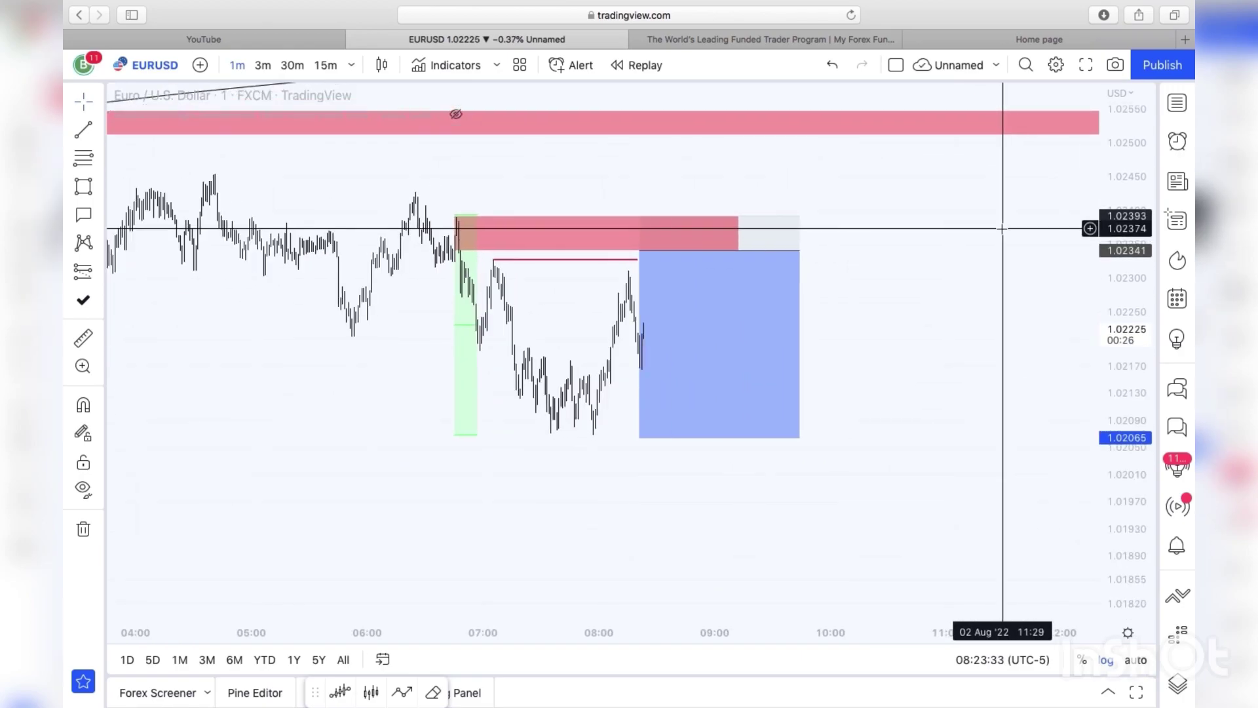
scroll(989, 226, "up", 2)
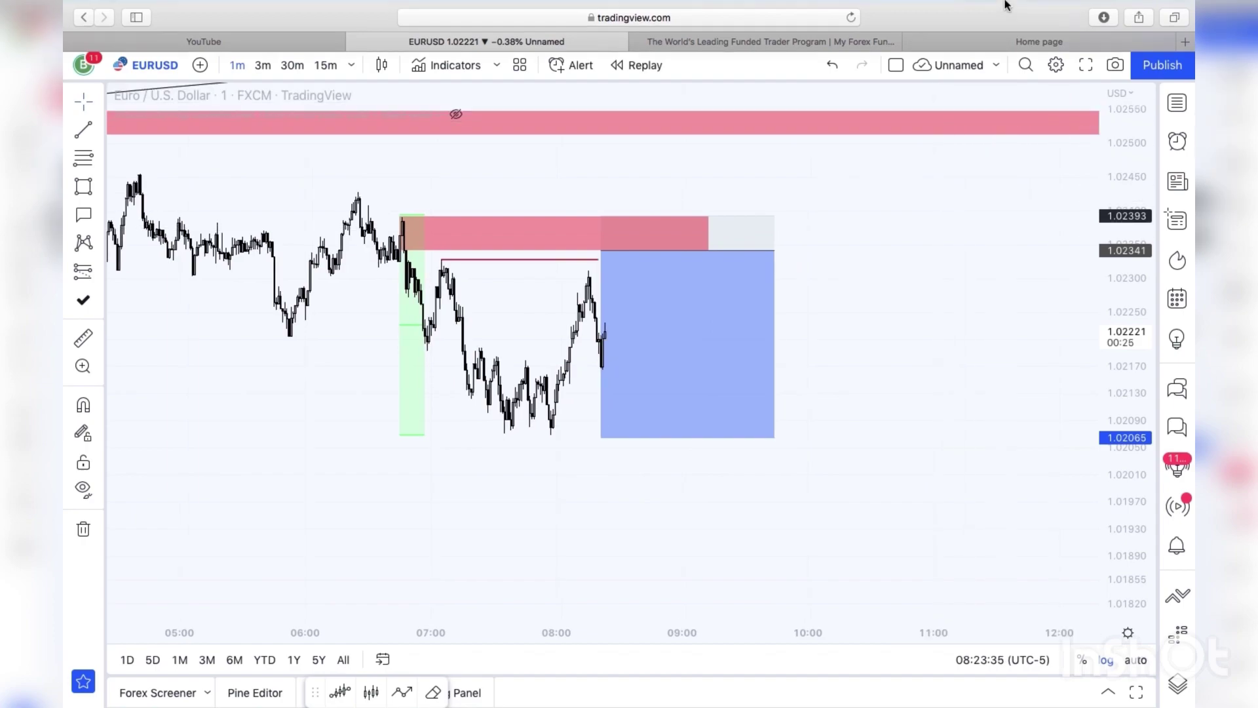
mouse_move(1005, 5)
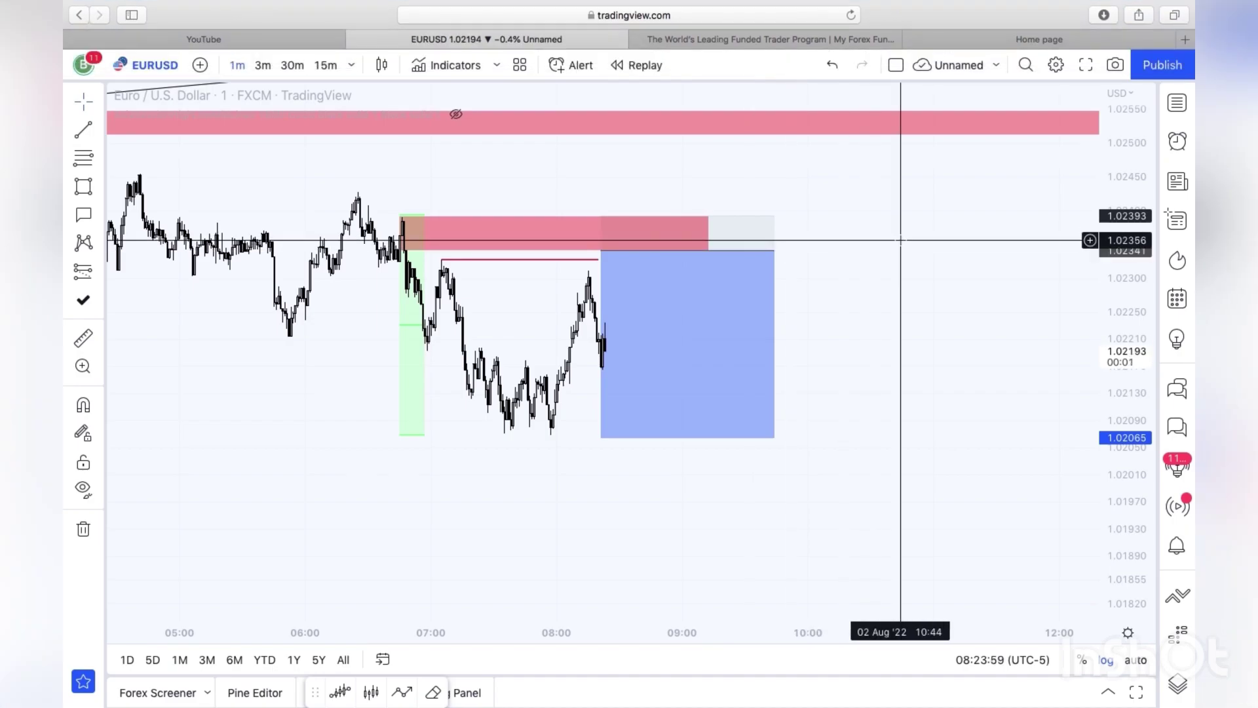
Stretch the price scale, check the position's figures, and pan so the trade fills the view
left_click_drag(894, 242, 963, 224)
left_click_drag(1092, 278, 1096, 226)
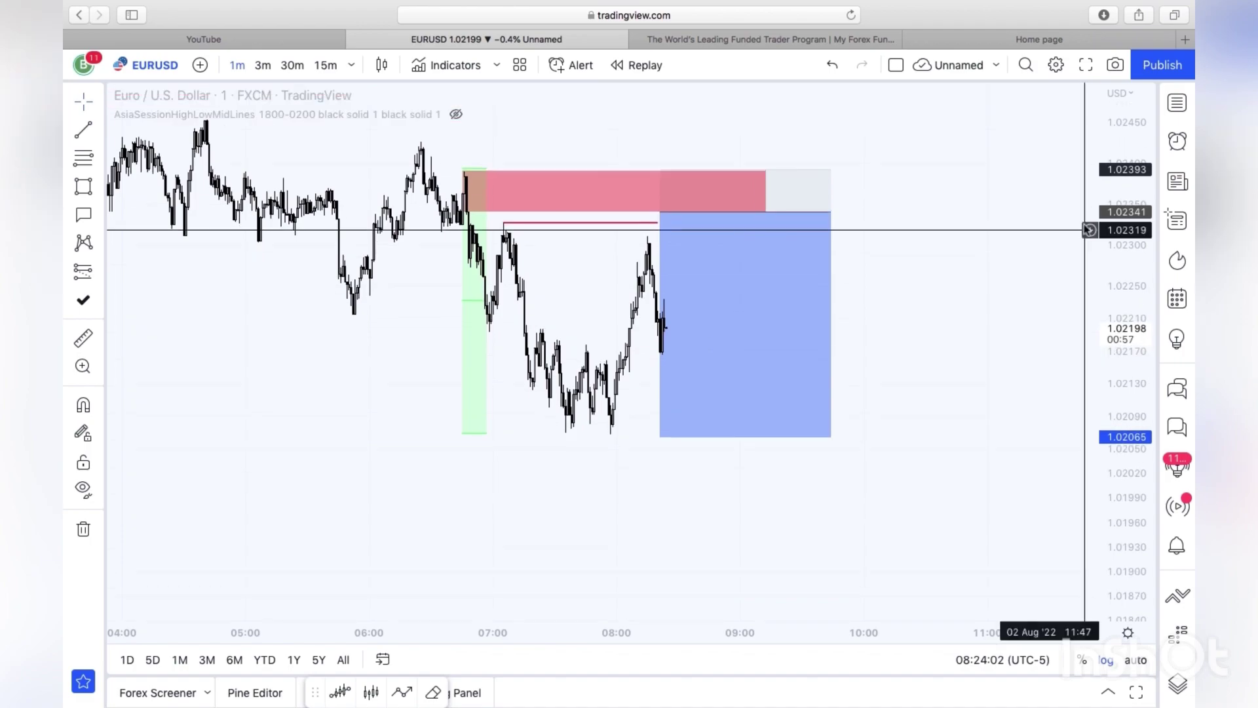
left_click(661, 350)
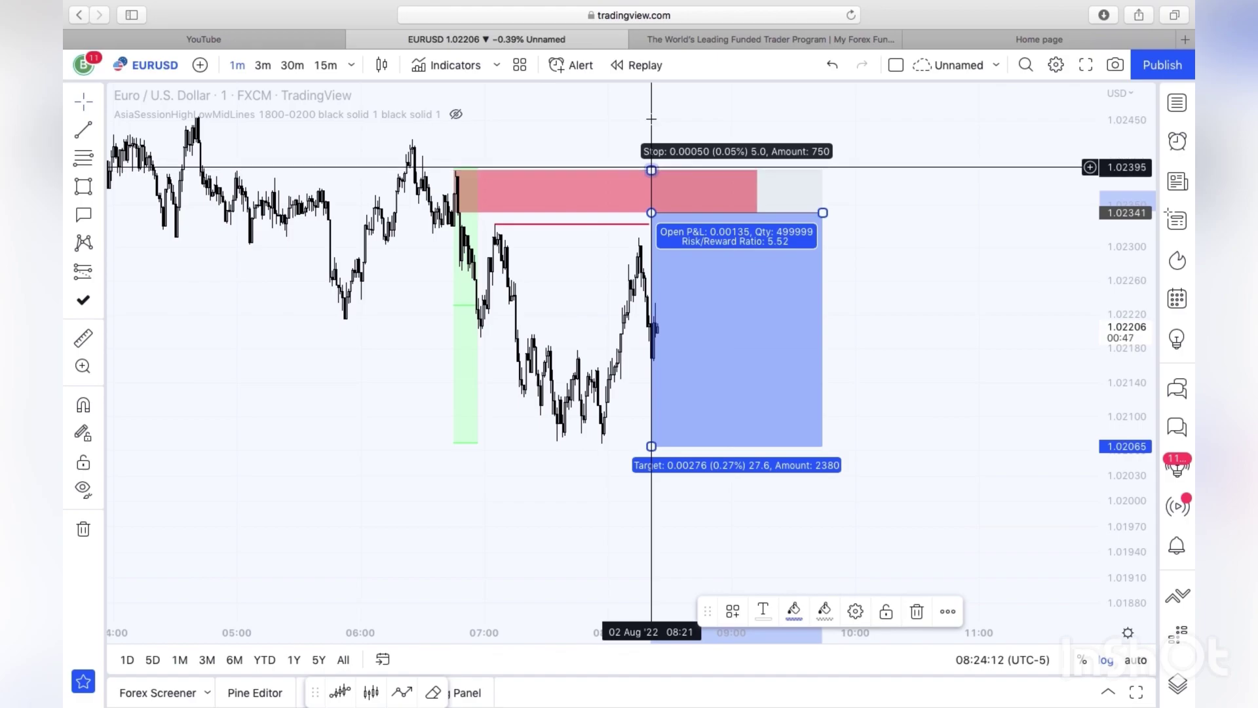
left_click(599, 125)
left_click_drag(609, 130, 702, 139)
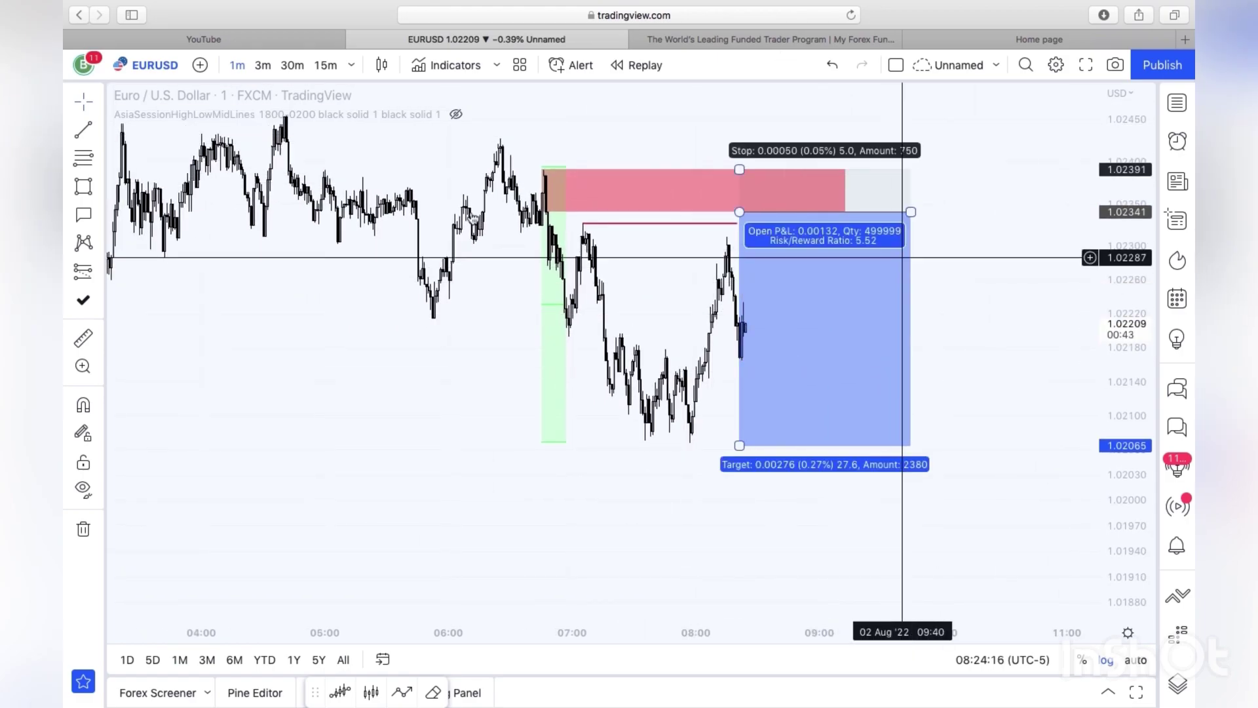
scroll(248, 285, "right", 5)
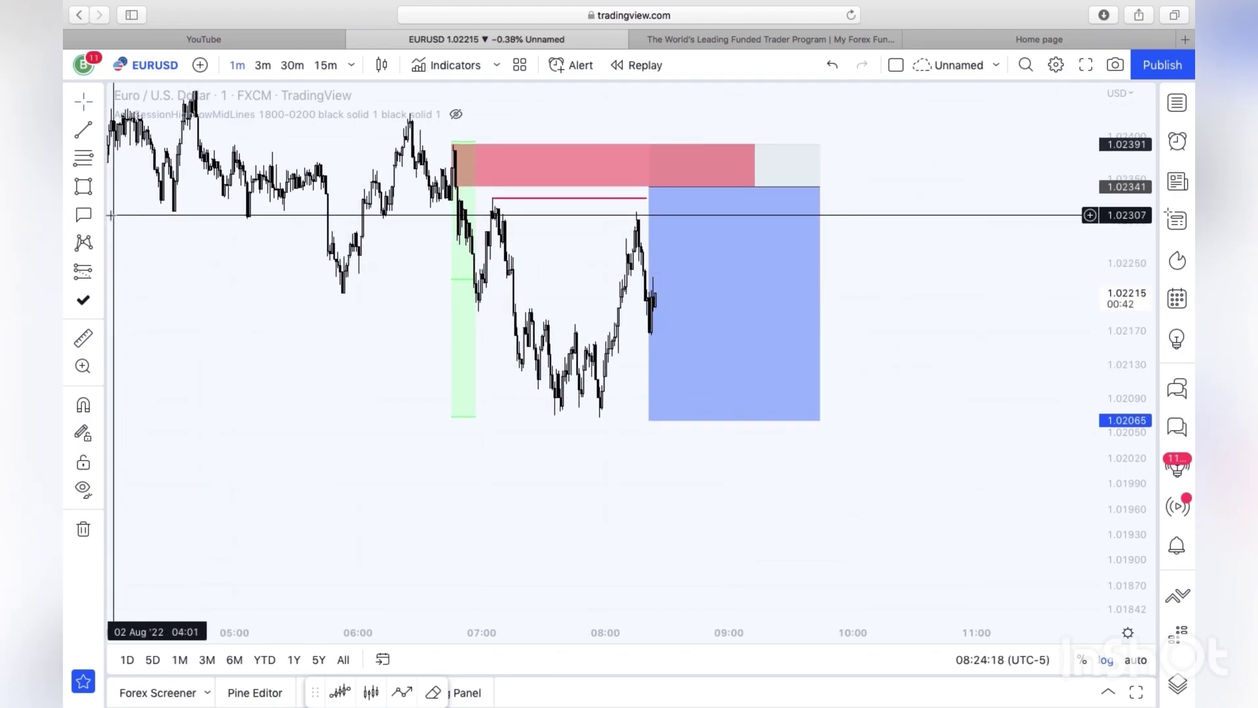
left_click_drag(325, 224, 280, 272)
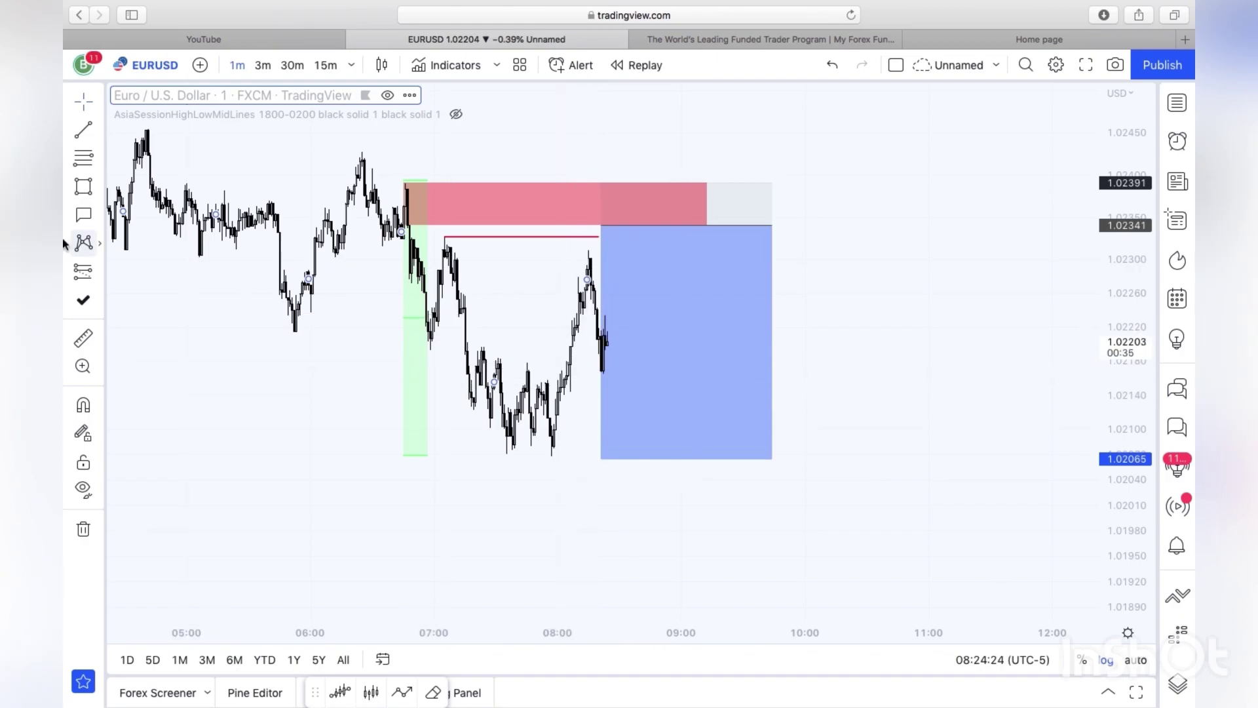
Draw a short left-pointing Path arrow at the latest candles
left_click(100, 189)
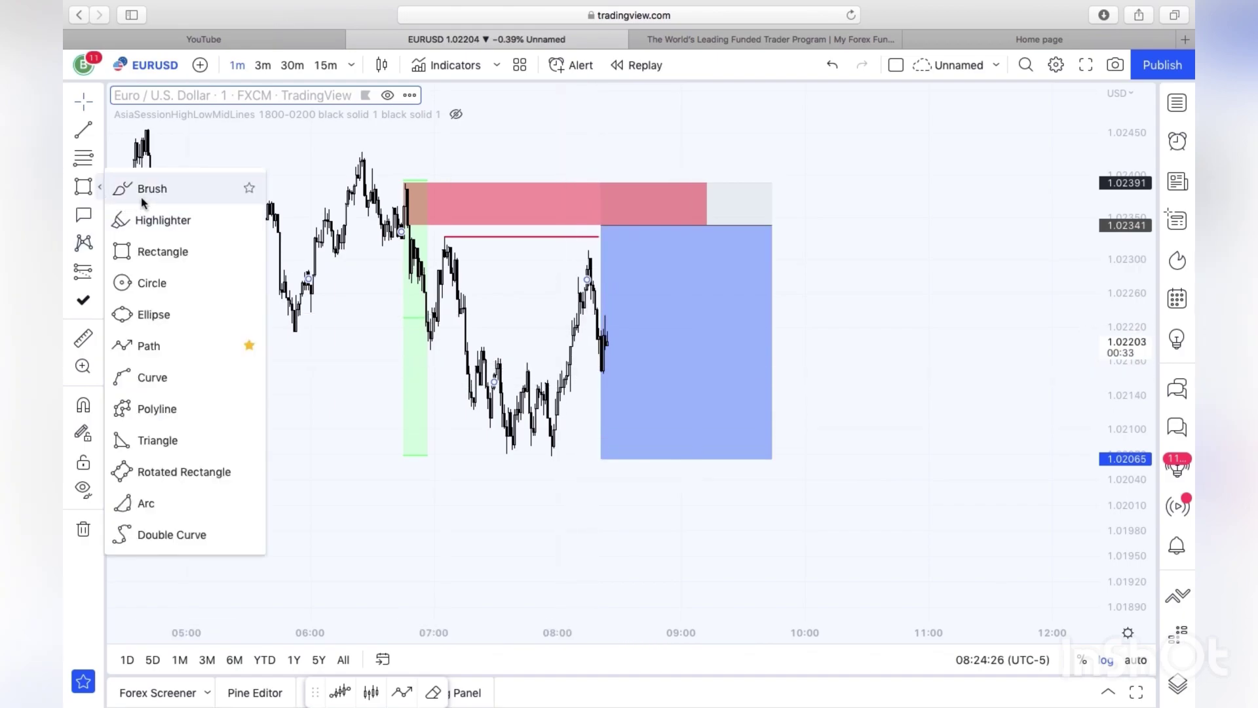
left_click(149, 343)
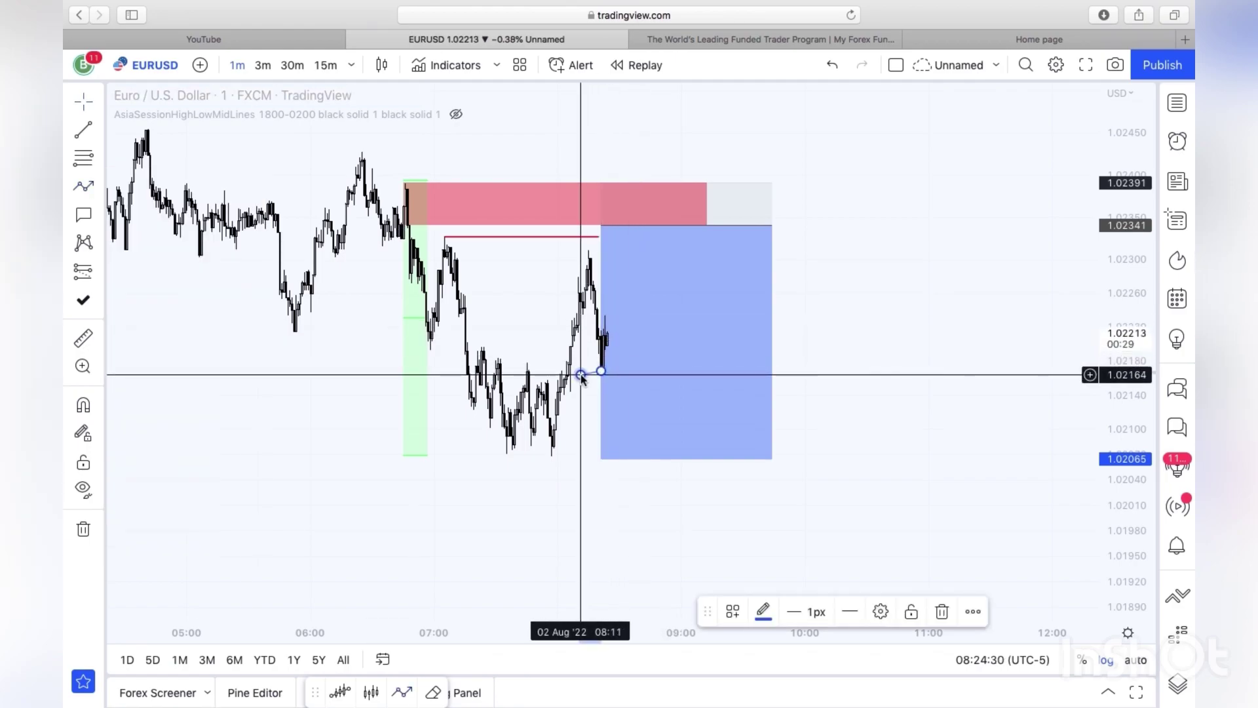
double_click(580, 376)
Draw a small rectangle around the arrow, spanning about 1.02150–1.02175
left_click(103, 213)
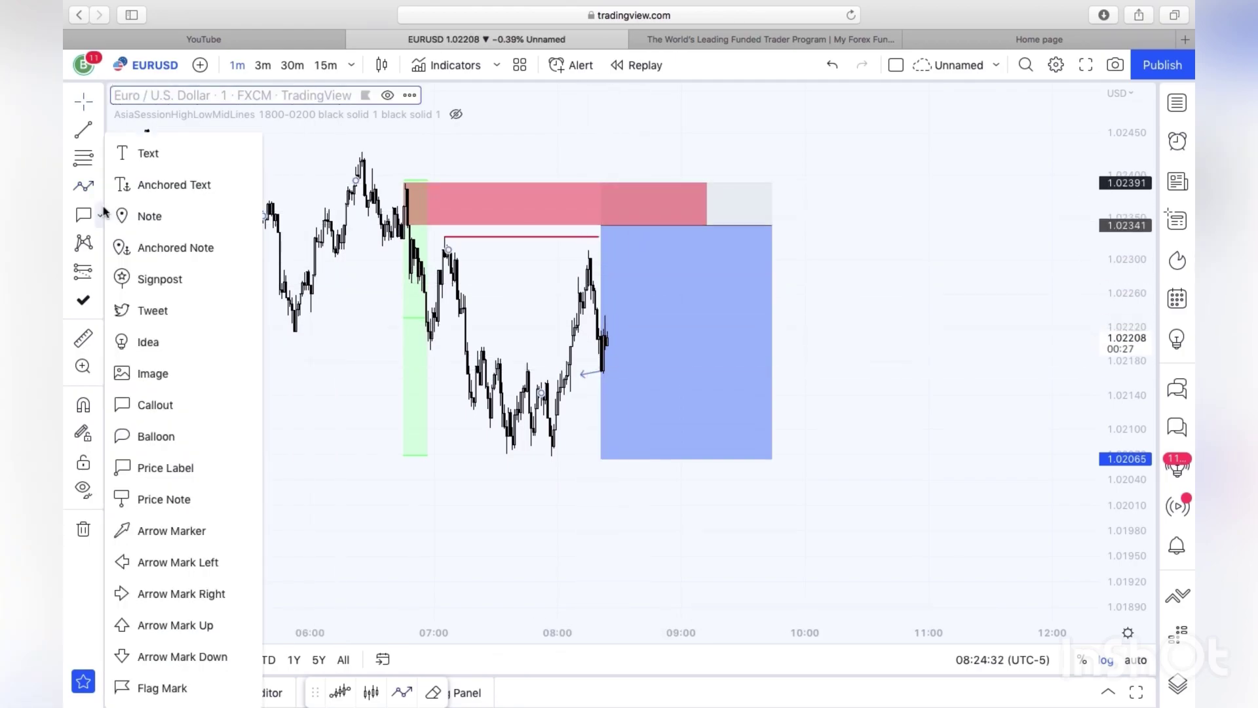
left_click(97, 185)
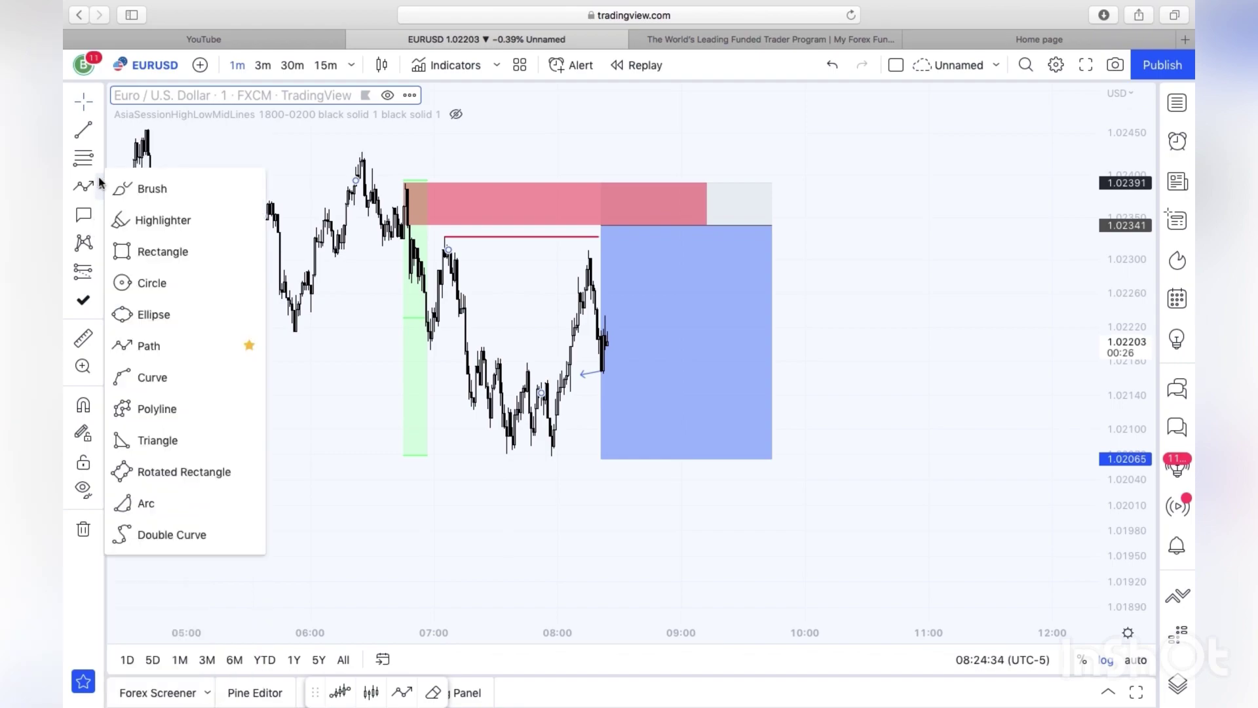
left_click(157, 249)
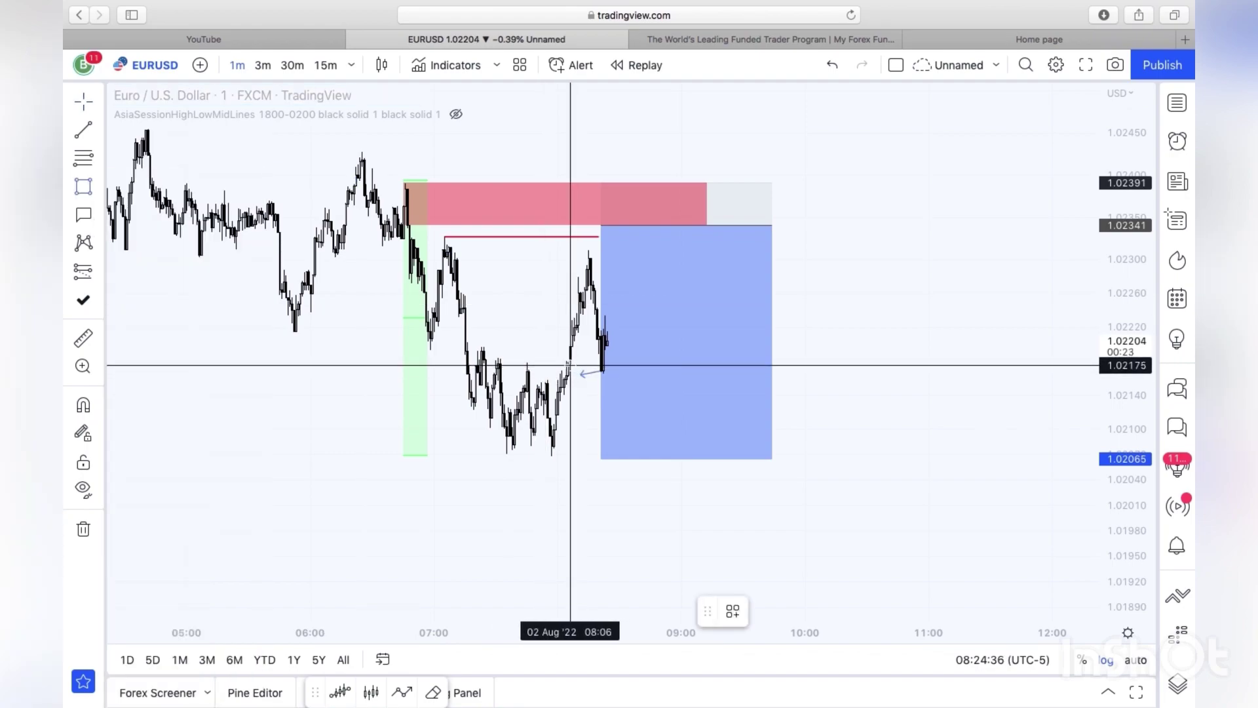
mouse_move(570, 365)
left_mouse_down()
mouse_move(601, 385)
mouse_move(562, 390)
mouse_move(571, 391)
left_mouse_up()
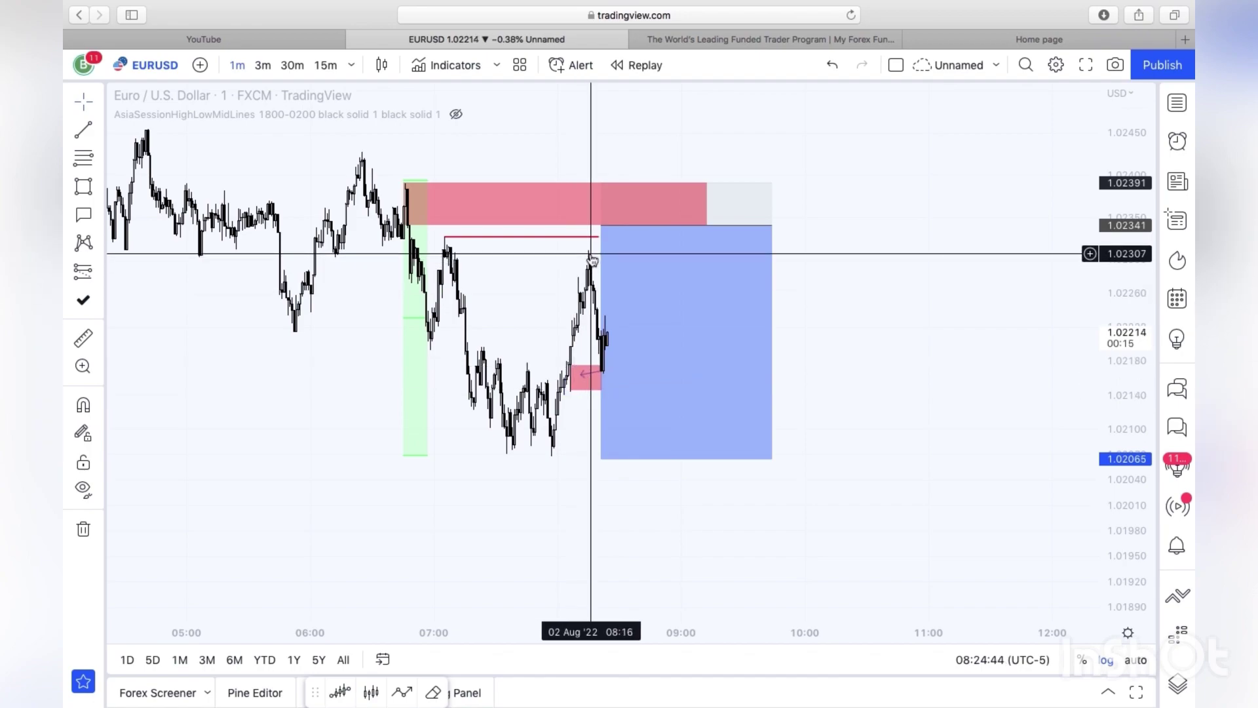
Draw a Path arrow from the latest swing high back to the earlier high
left_click(101, 188)
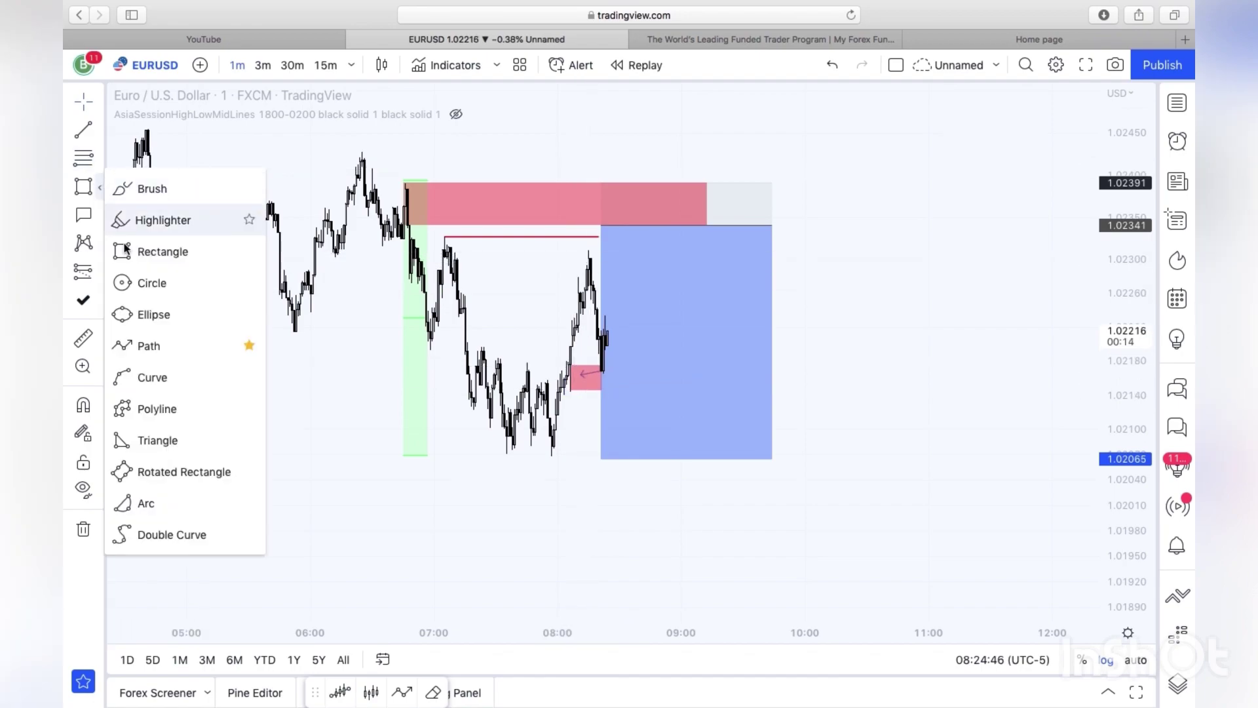
left_click(139, 356)
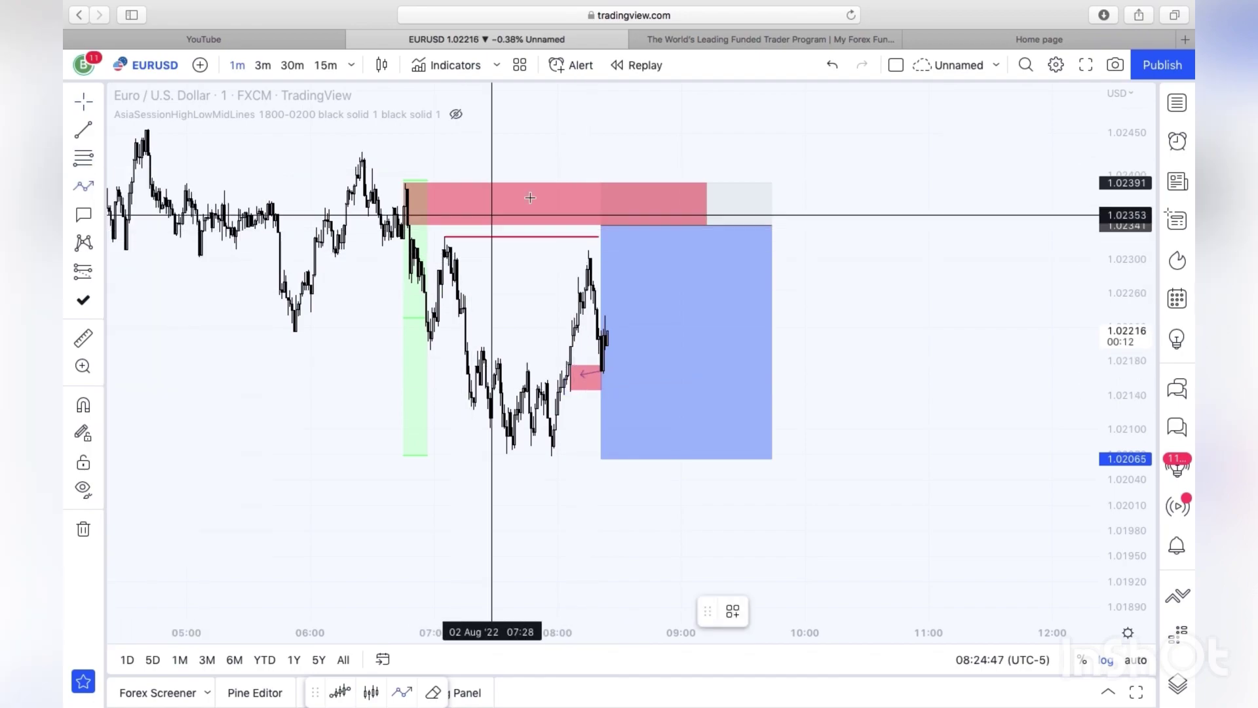
left_click(582, 257)
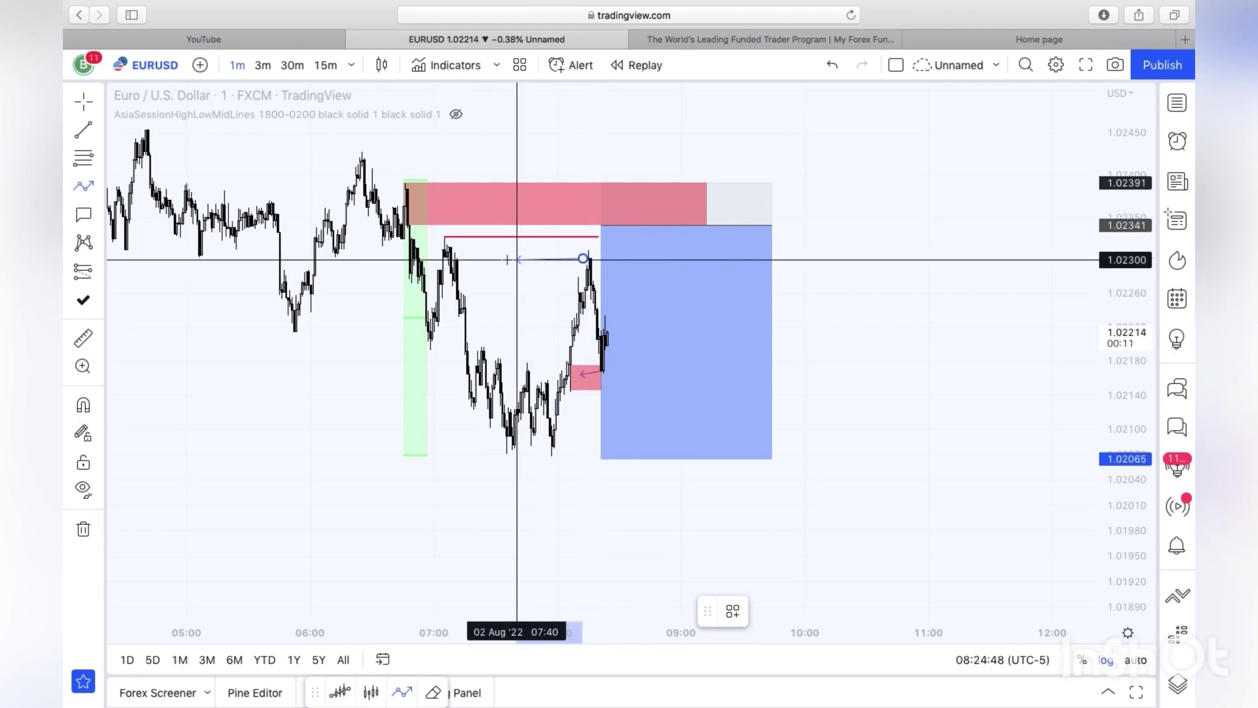
double_click(464, 258)
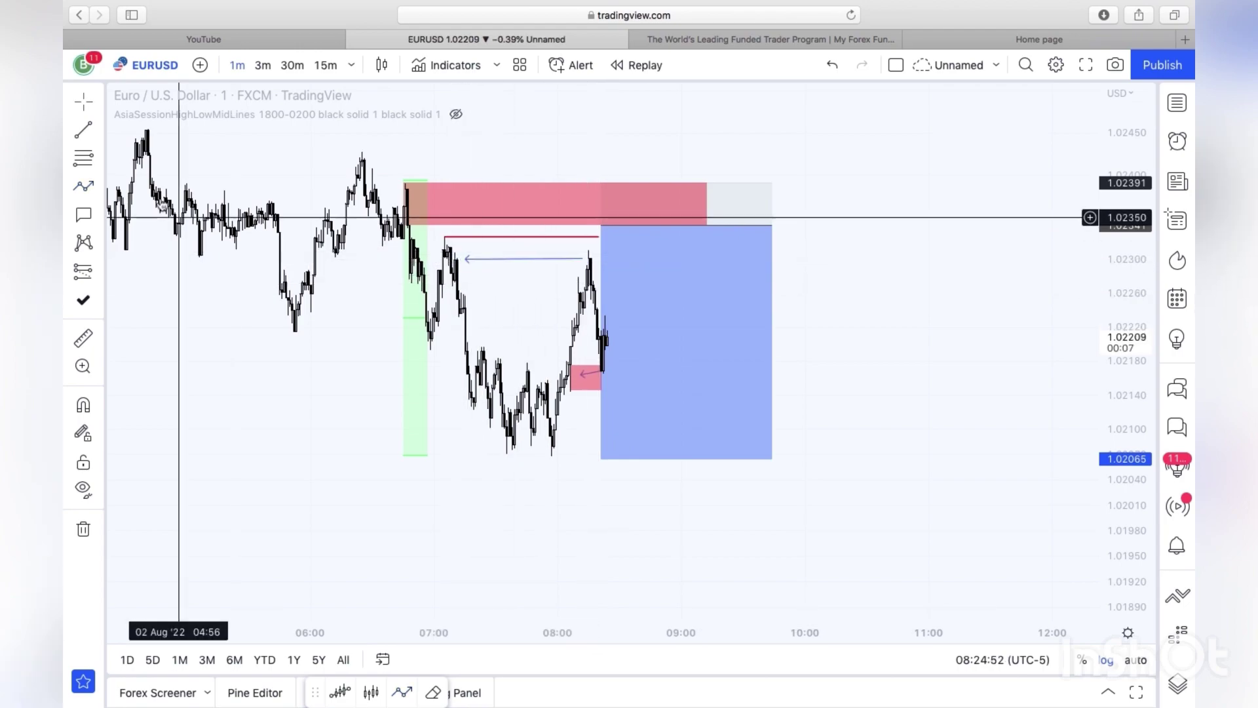
Shade the zone between the highs, about 1.02266–1.02322 from 07:04 to 08:16, with a rectangle
left_click(101, 189)
left_click(122, 252)
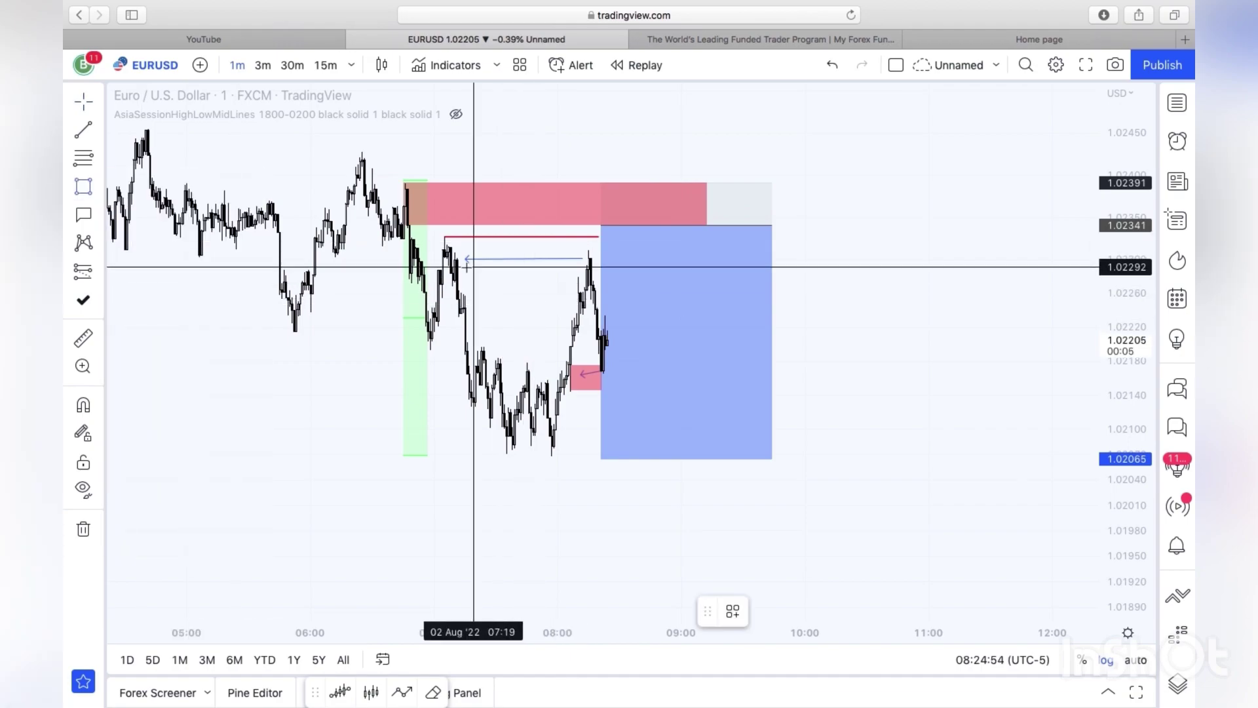
left_click_drag(444, 287, 588, 236)
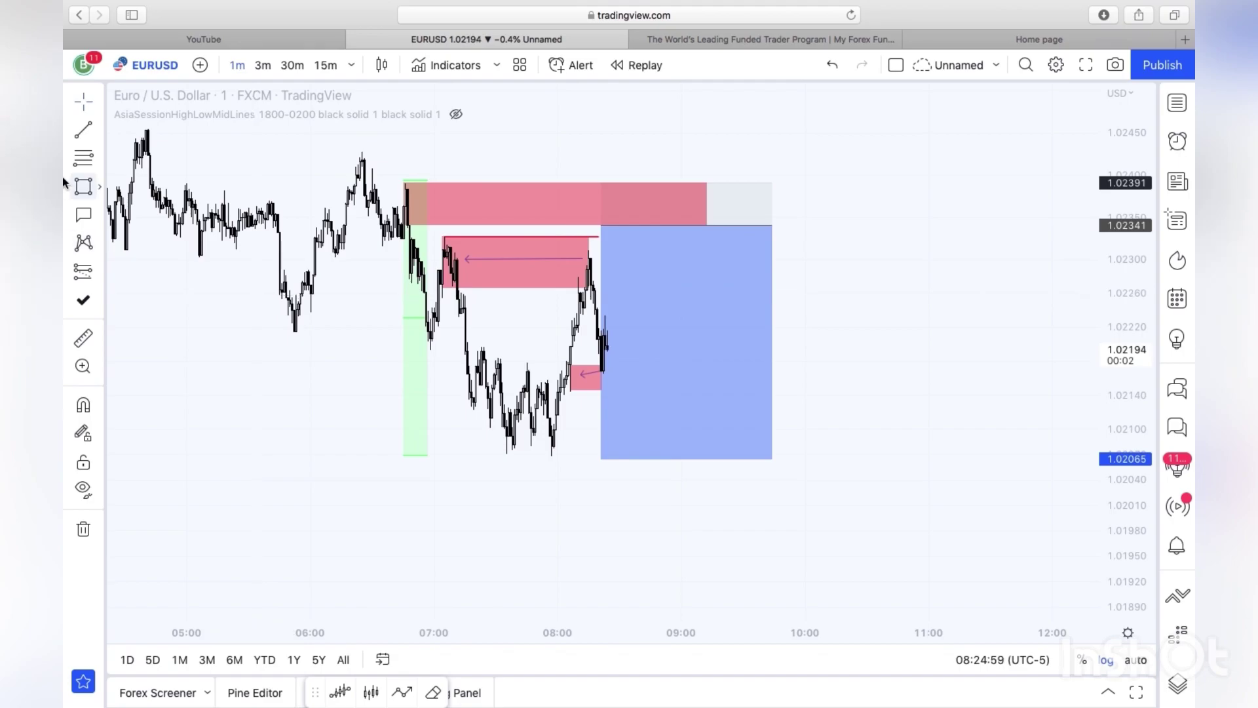
left_click(99, 189)
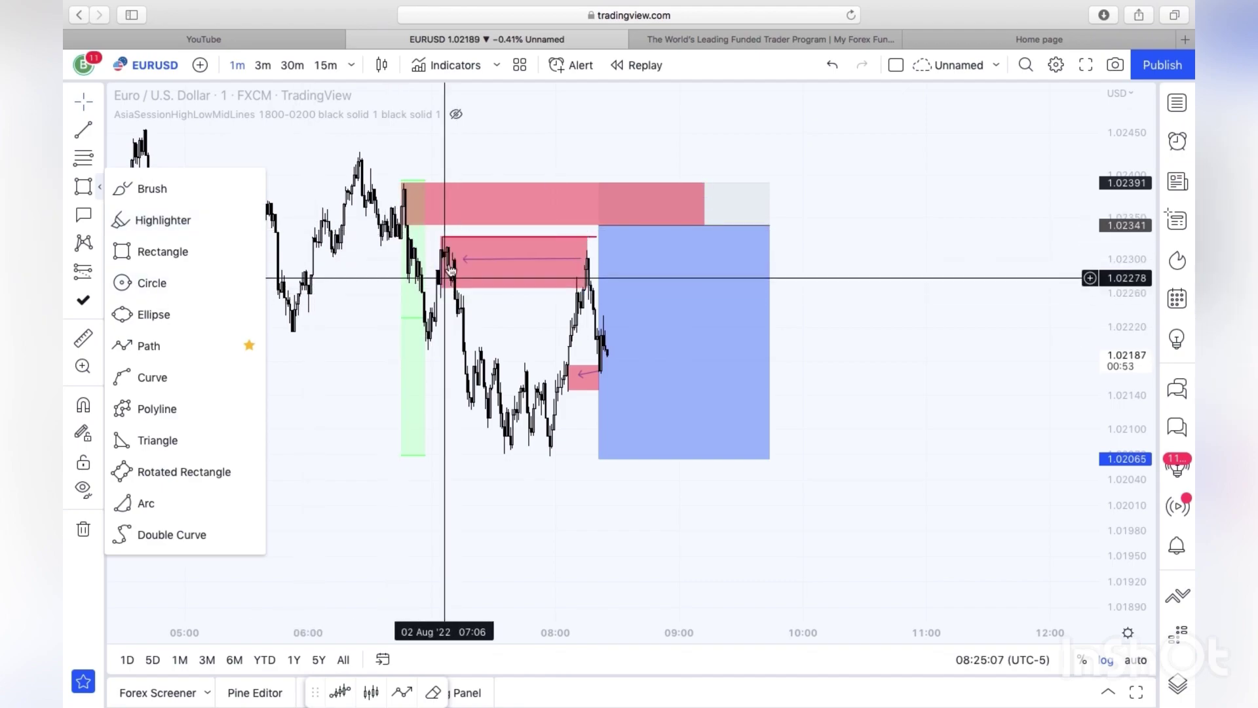
Highlight the earlier high, the price drop and both pink boxes, undoing the last stroke
left_click(179, 225)
left_click_drag(449, 295, 450, 286)
mouse_move(447, 243)
left_mouse_down()
mouse_move(478, 351)
mouse_move(500, 336)
mouse_move(449, 233)
mouse_move(553, 242)
left_mouse_up()
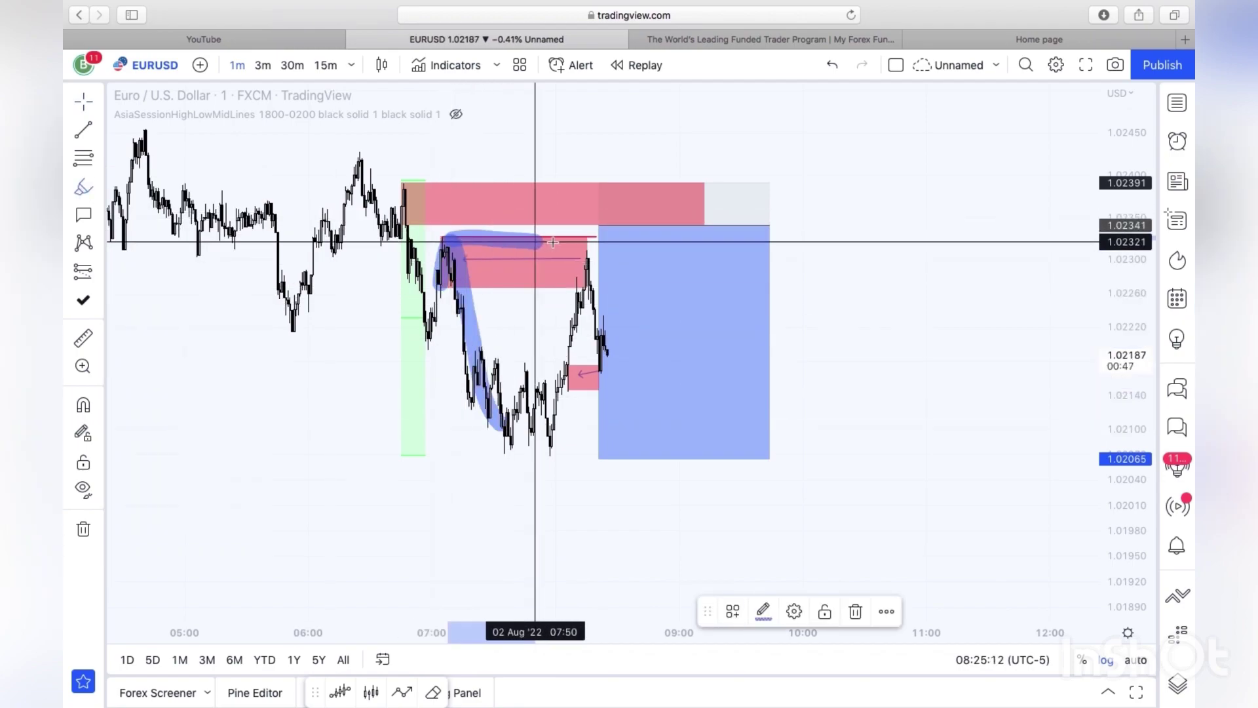
left_click_drag(468, 278, 578, 284)
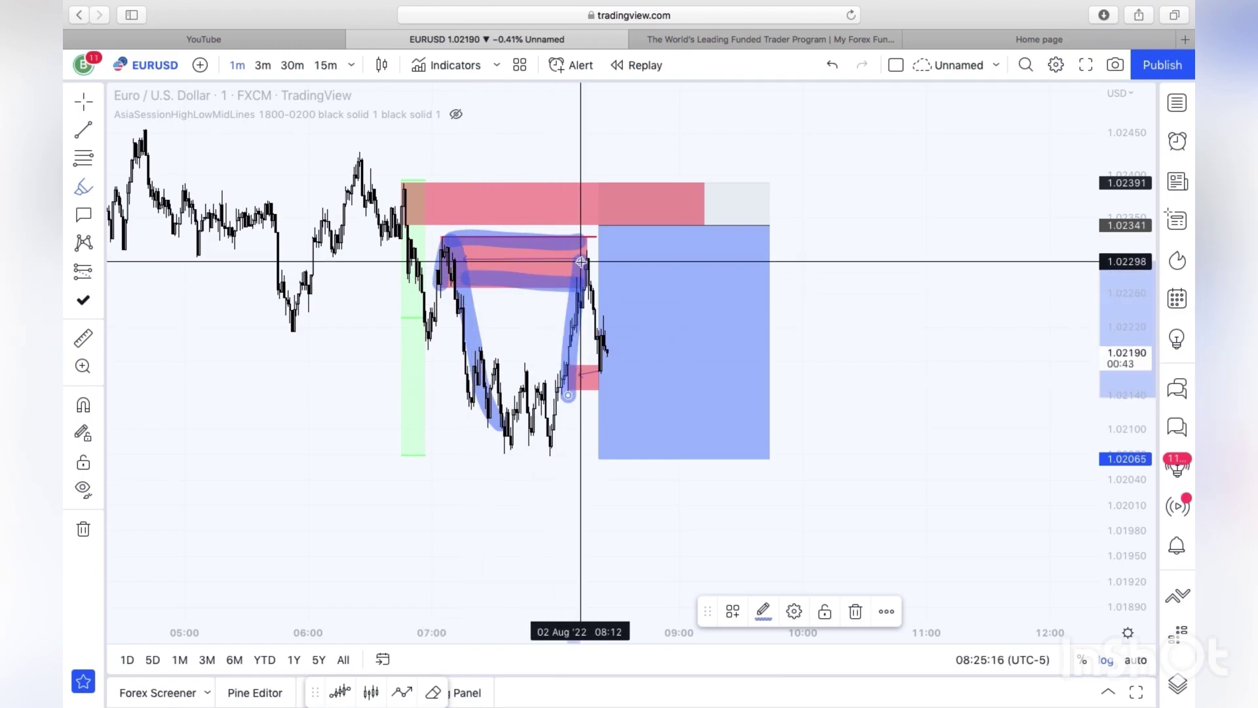
mouse_move(567, 370)
left_mouse_down()
mouse_move(634, 371)
mouse_move(623, 401)
left_mouse_up()
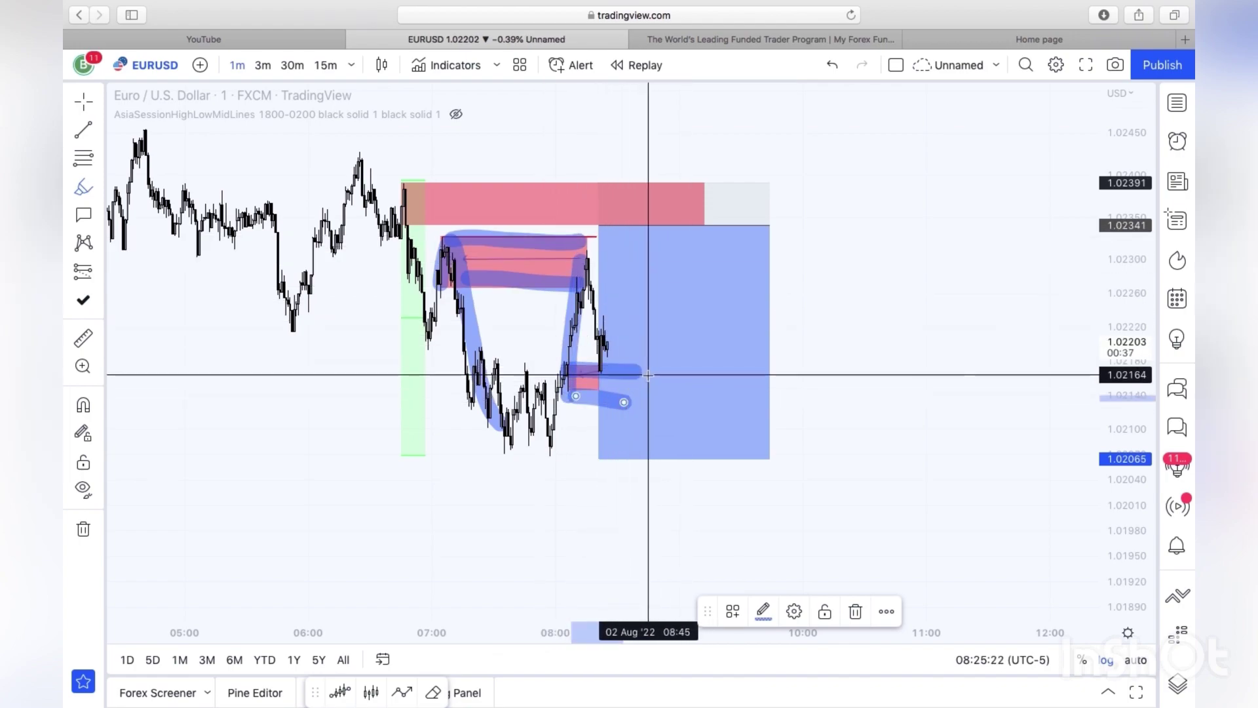
left_click_drag(638, 369, 690, 135)
left_click(833, 65)
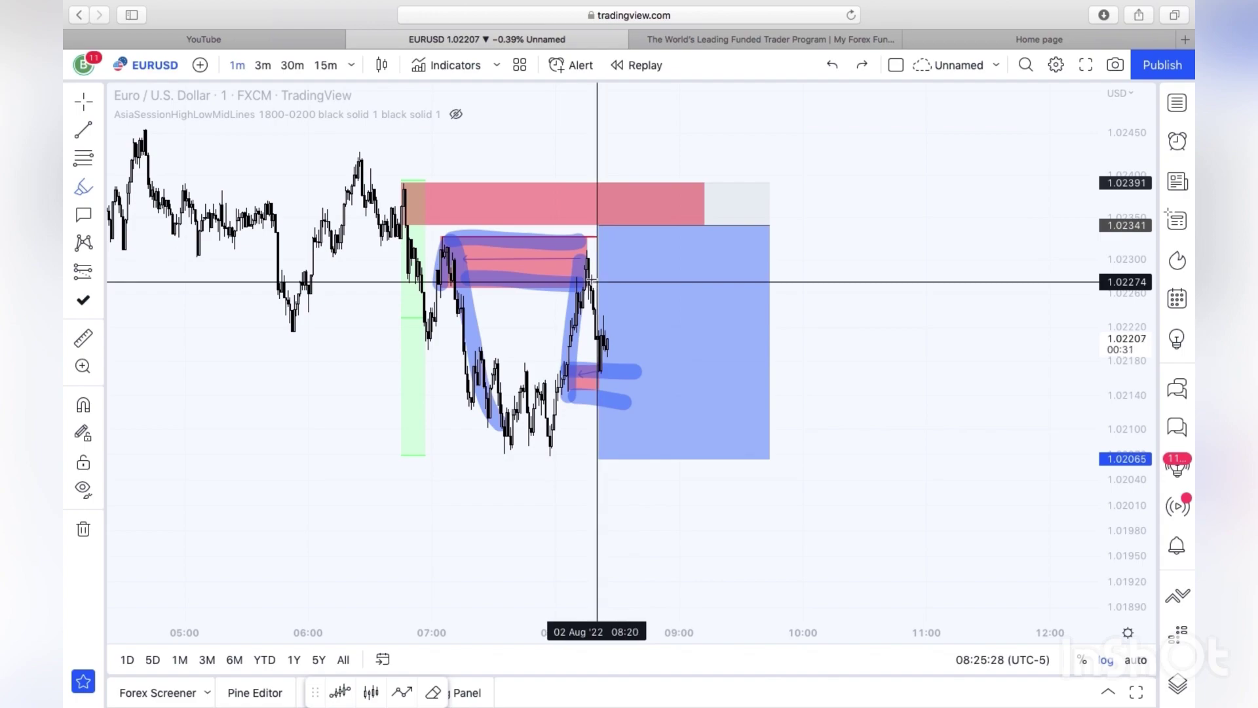
Add highlighter strokes toward the red stop zone and circle the high where the short entered
mouse_move(597, 255)
left_mouse_down()
mouse_move(655, 387)
mouse_move(685, 387)
mouse_move(646, 426)
mouse_move(699, 431)
left_mouse_up()
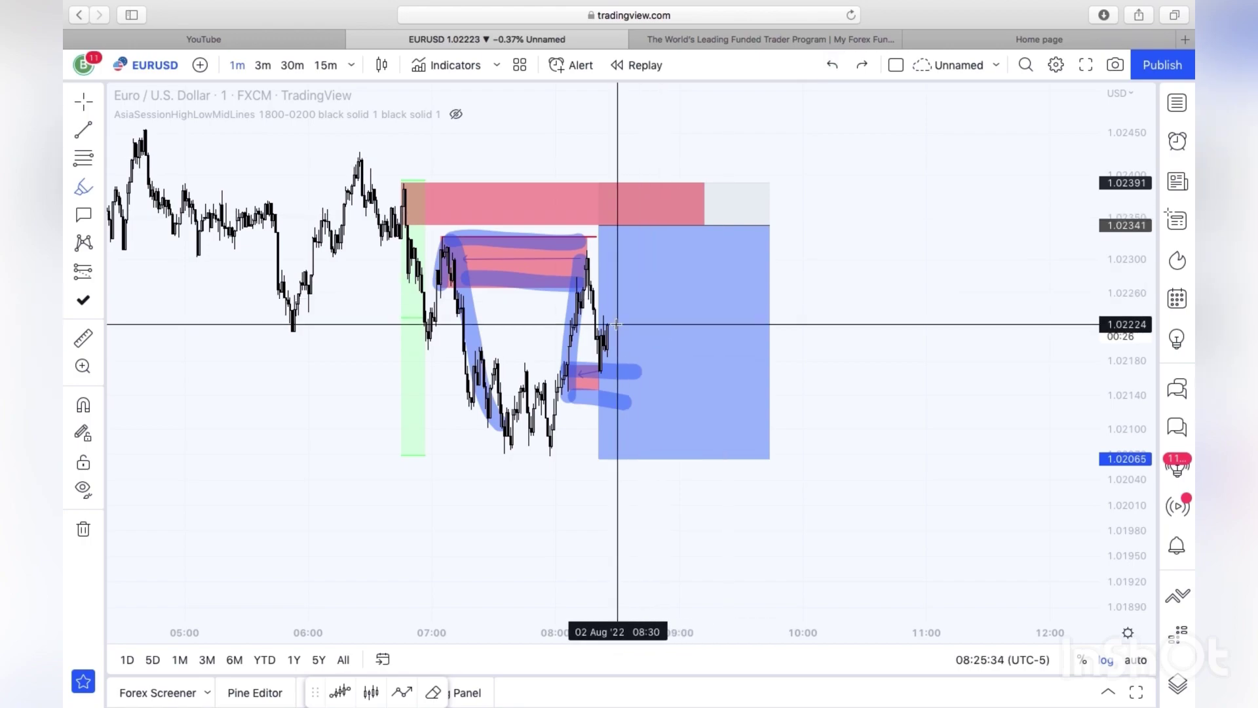
left_click_drag(612, 239, 663, 238)
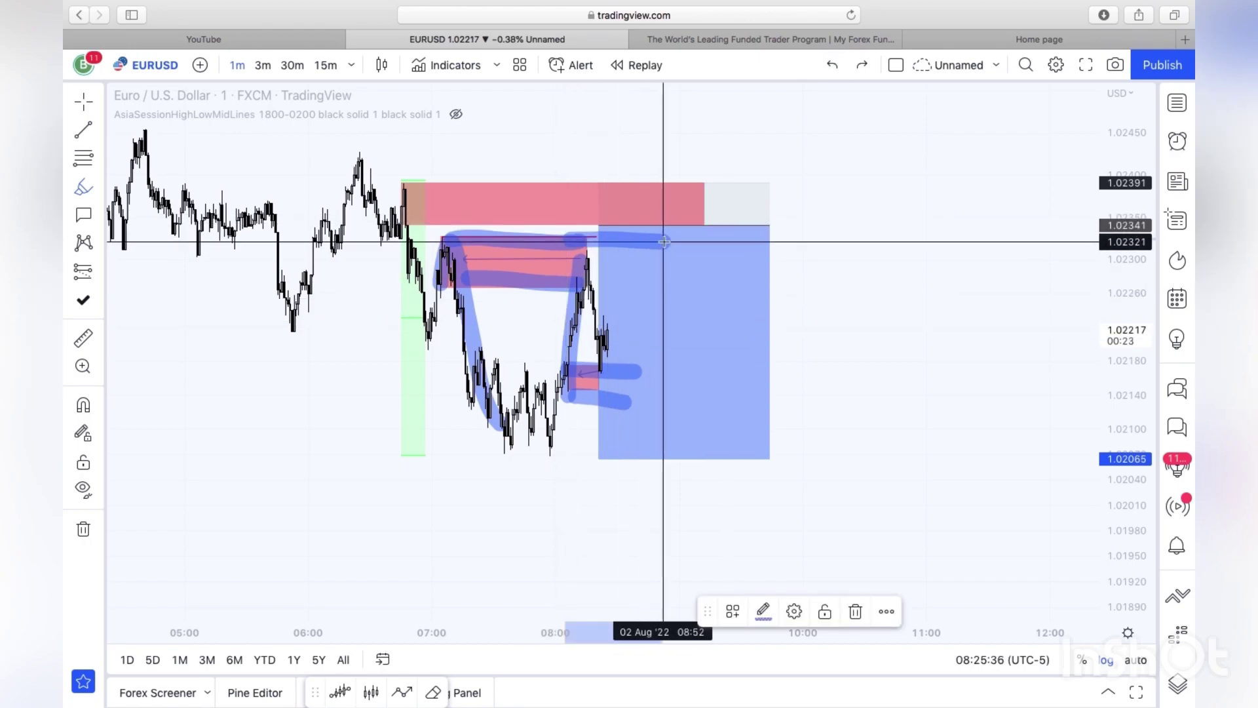
mouse_move(609, 338)
left_mouse_down()
mouse_move(625, 213)
mouse_move(696, 510)
left_mouse_up()
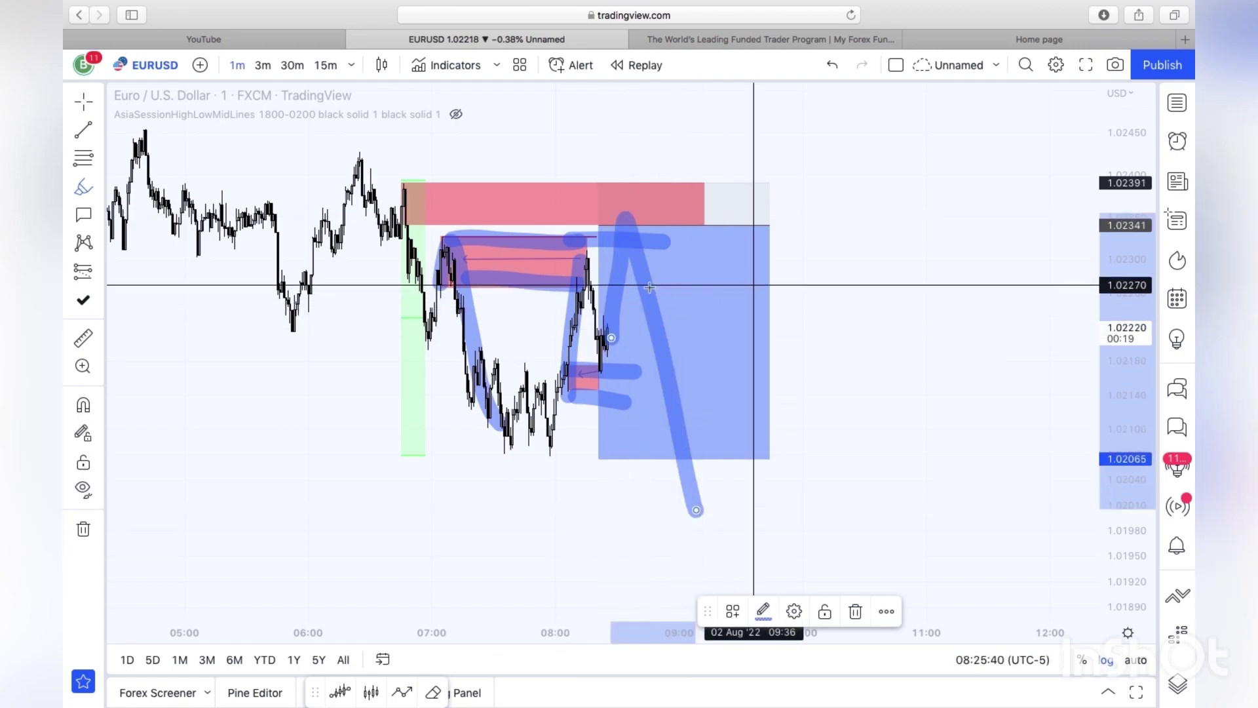
mouse_move(387, 204)
left_mouse_down()
mouse_move(418, 186)
mouse_move(385, 202)
mouse_move(384, 219)
mouse_move(413, 181)
mouse_move(410, 252)
mouse_move(526, 435)
mouse_move(500, 444)
mouse_move(571, 449)
left_mouse_up()
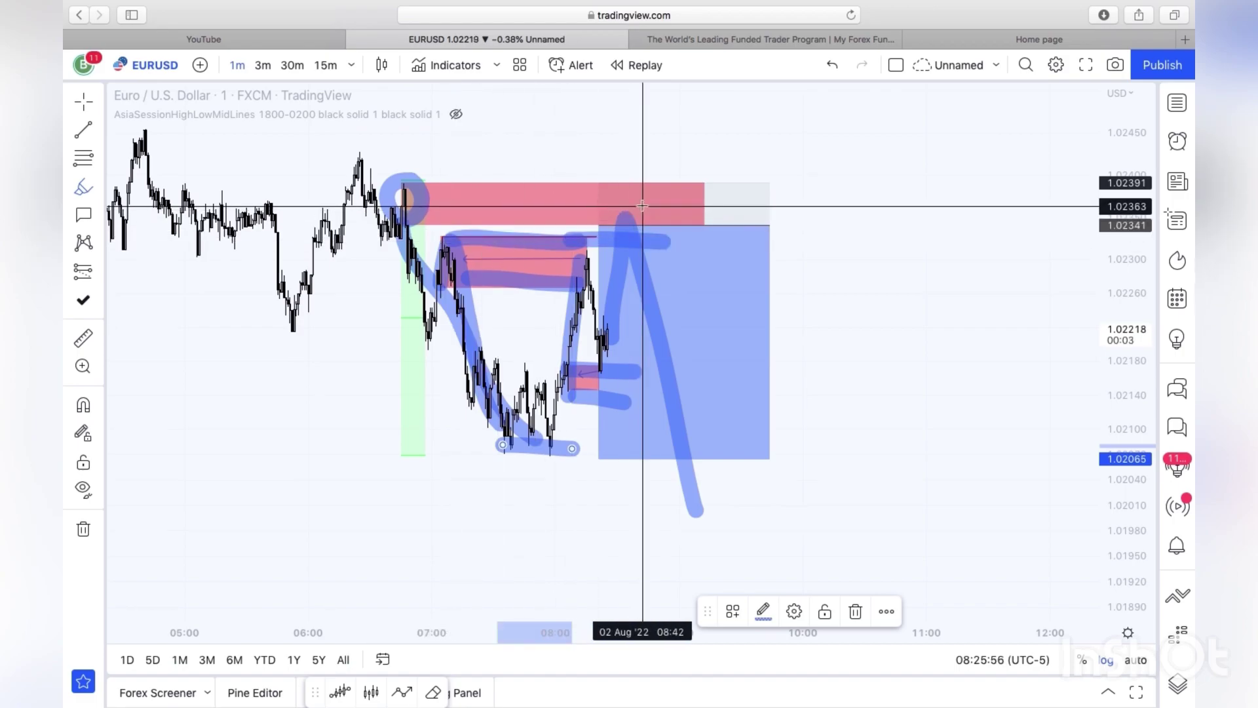
mouse_move(634, 194)
left_mouse_down()
mouse_move(662, 230)
mouse_move(639, 205)
left_mouse_up()
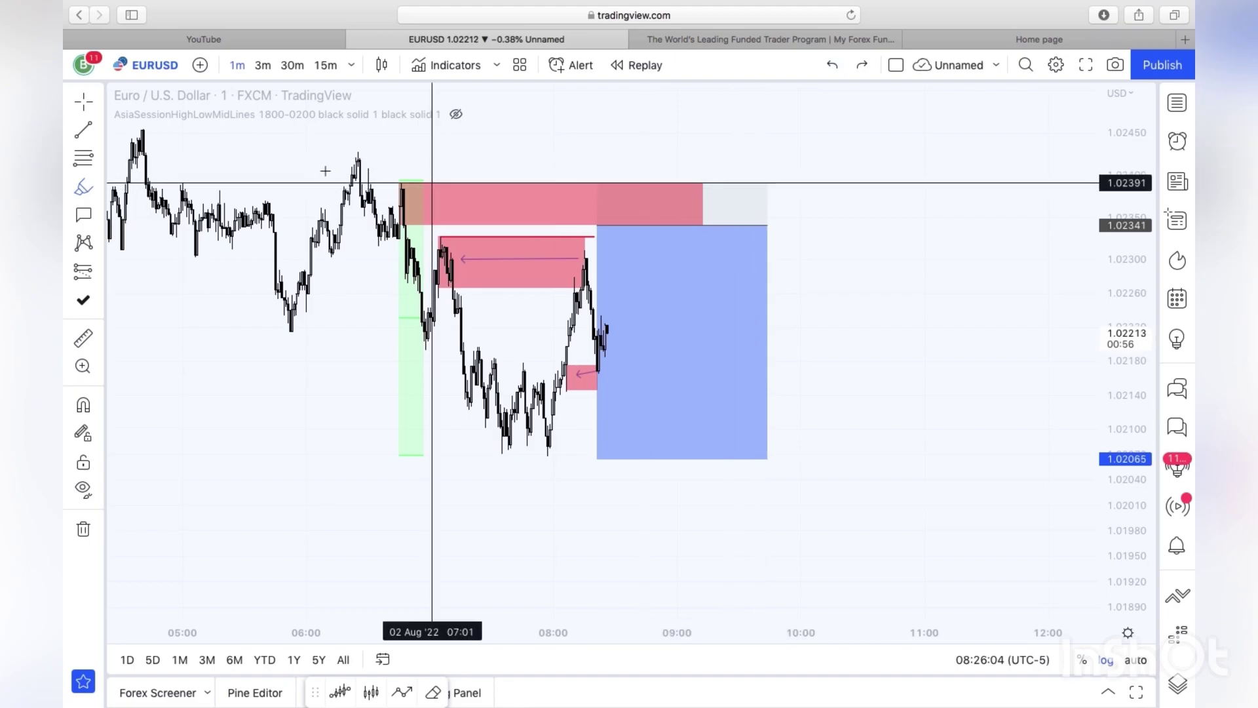
Pan back through earlier price history to 1 Aug and compress the price scale
left_click_drag(281, 329, 562, 379)
scroll(563, 380, "down", 2)
left_click_drag(519, 337, 772, 421)
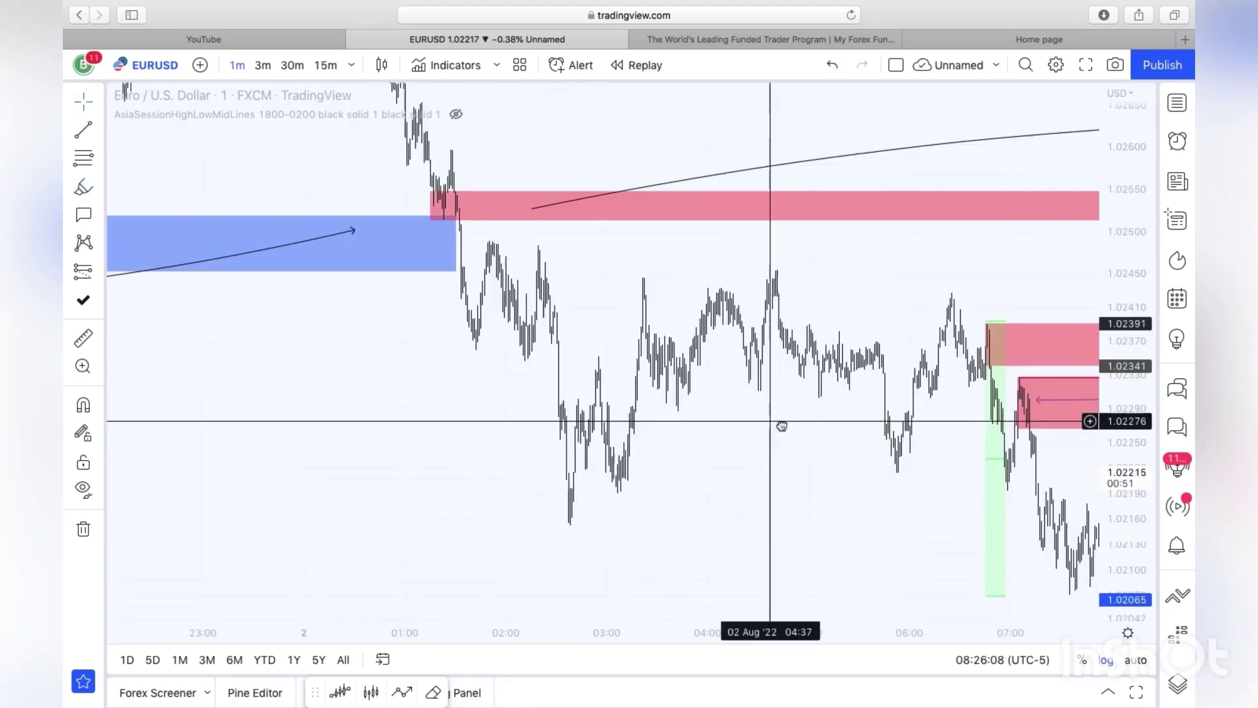
left_click_drag(623, 367, 897, 550)
scroll(568, 342, "down", 3)
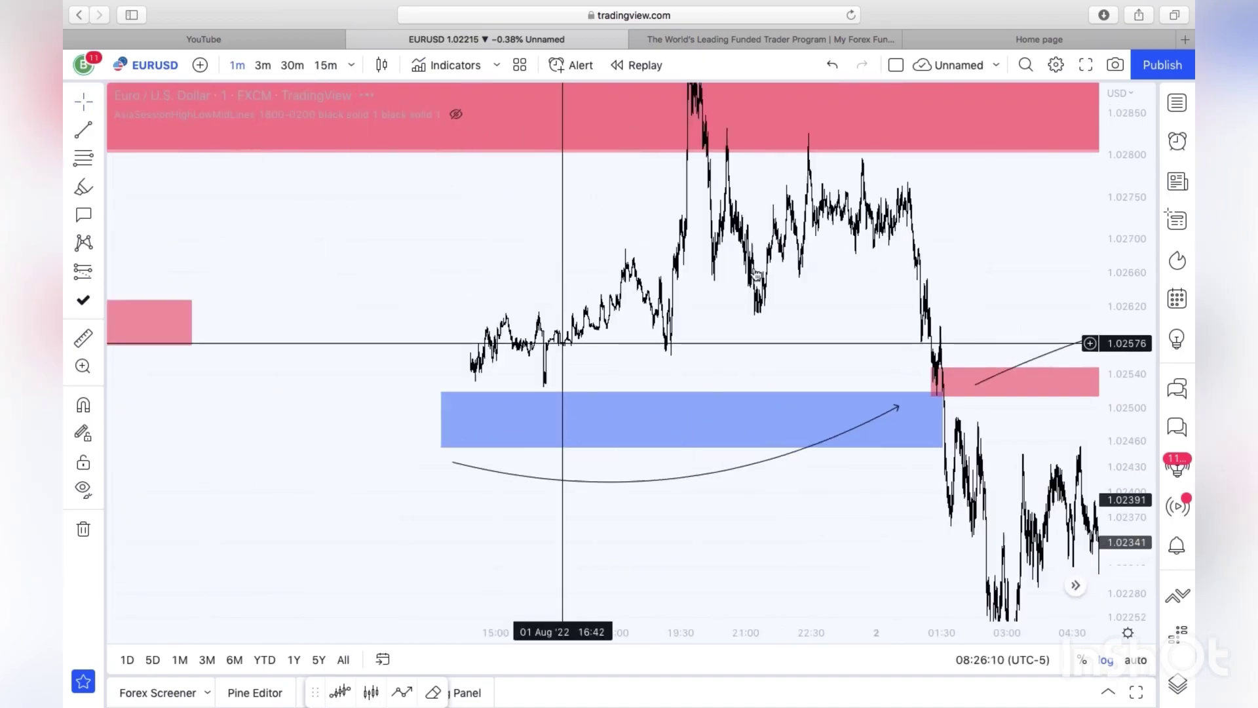
left_click_drag(753, 267, 965, 238)
left_click_drag(1128, 275, 1134, 370)
Pan forward again and center the position boxes beneath the upper red zone
left_click_drag(662, 388, 63, 228)
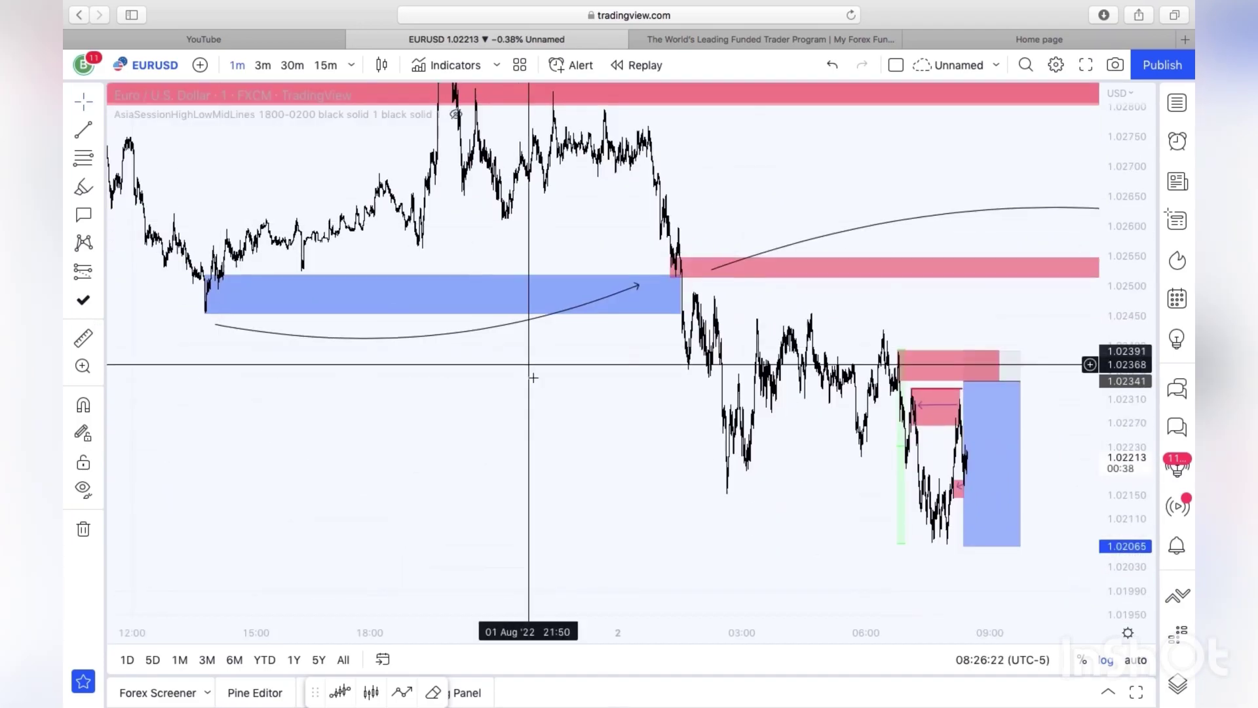
left_click_drag(545, 411, 433, 239)
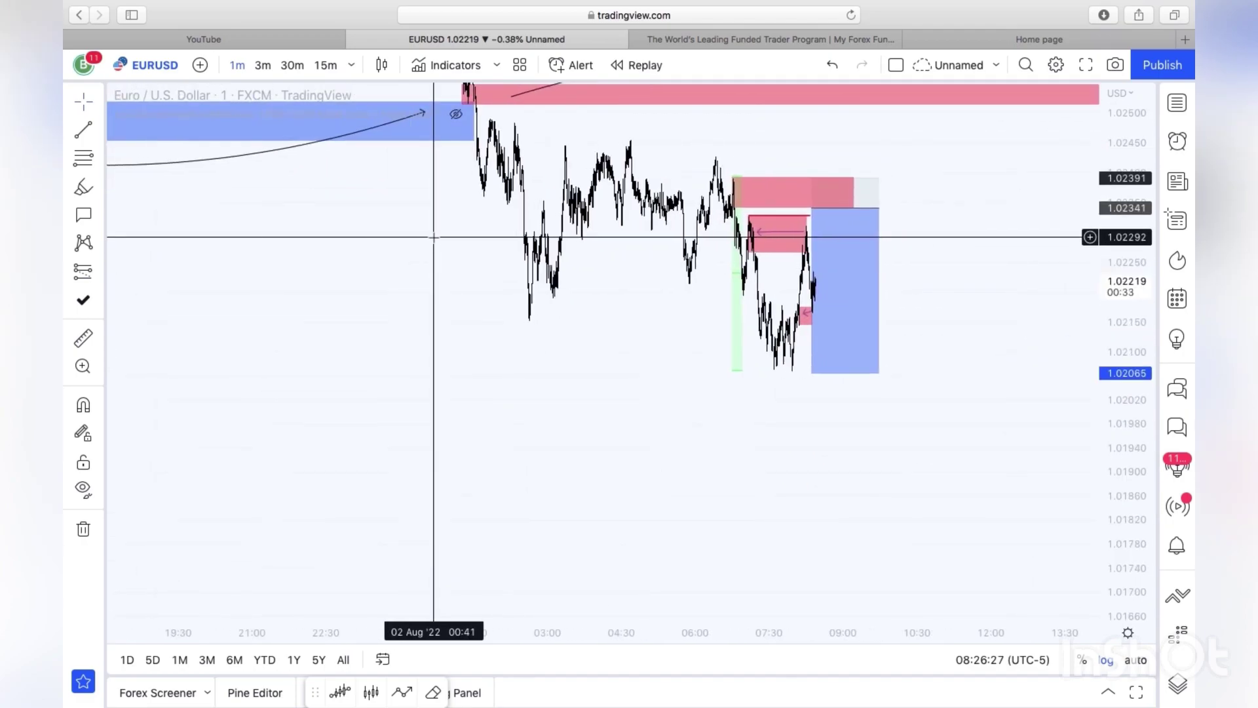
scroll(433, 237, "up", 5)
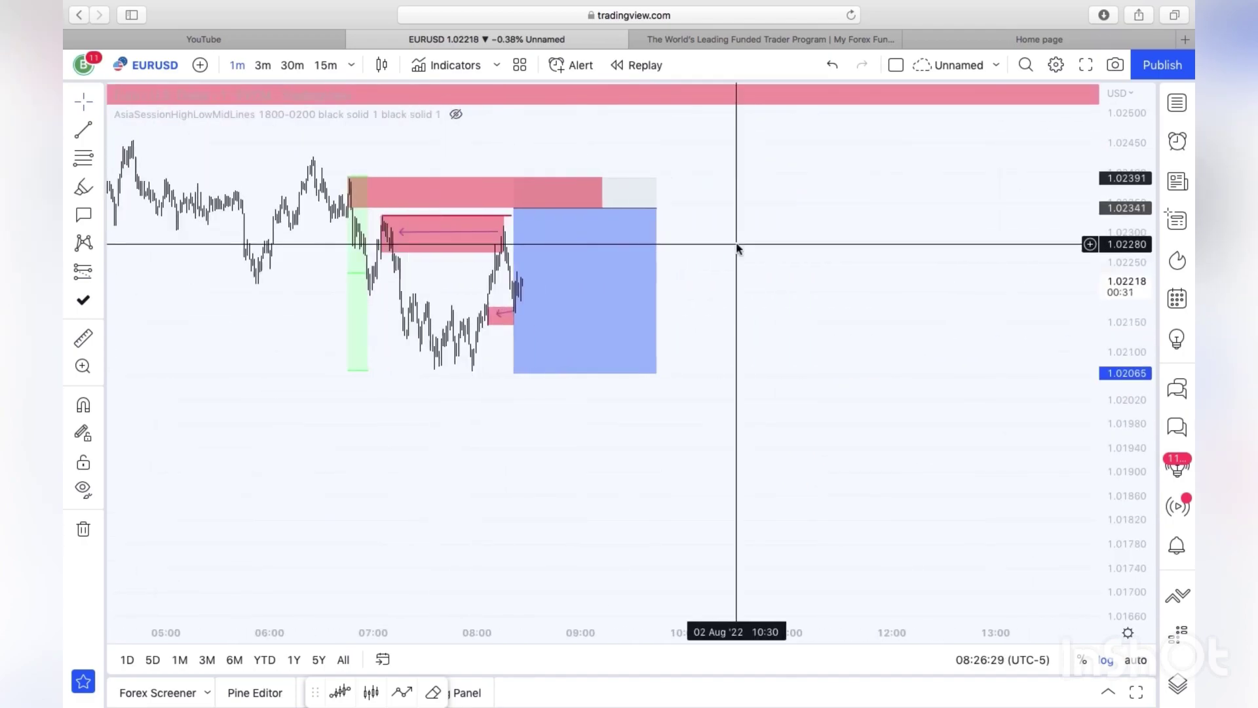
scroll(845, 244, "down", 5)
left_click_drag(655, 217, 571, 327)
scroll(571, 327, "up", 5)
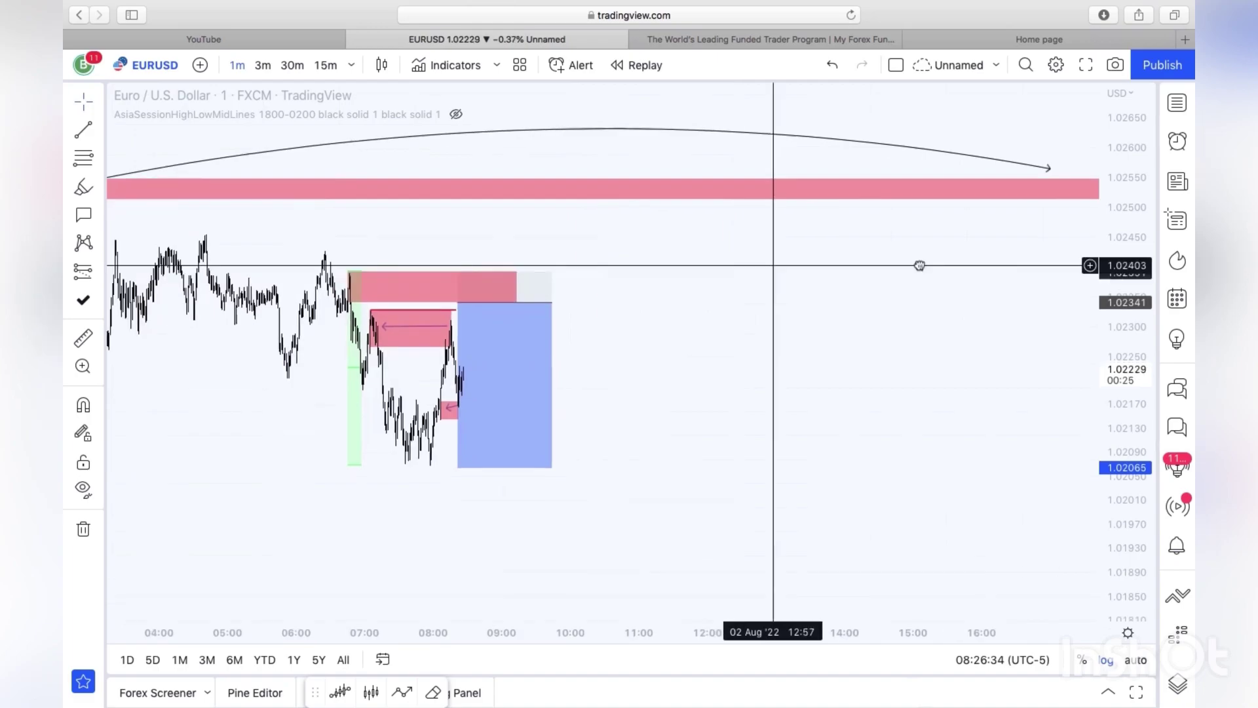
left_click_drag(778, 267, 940, 266)
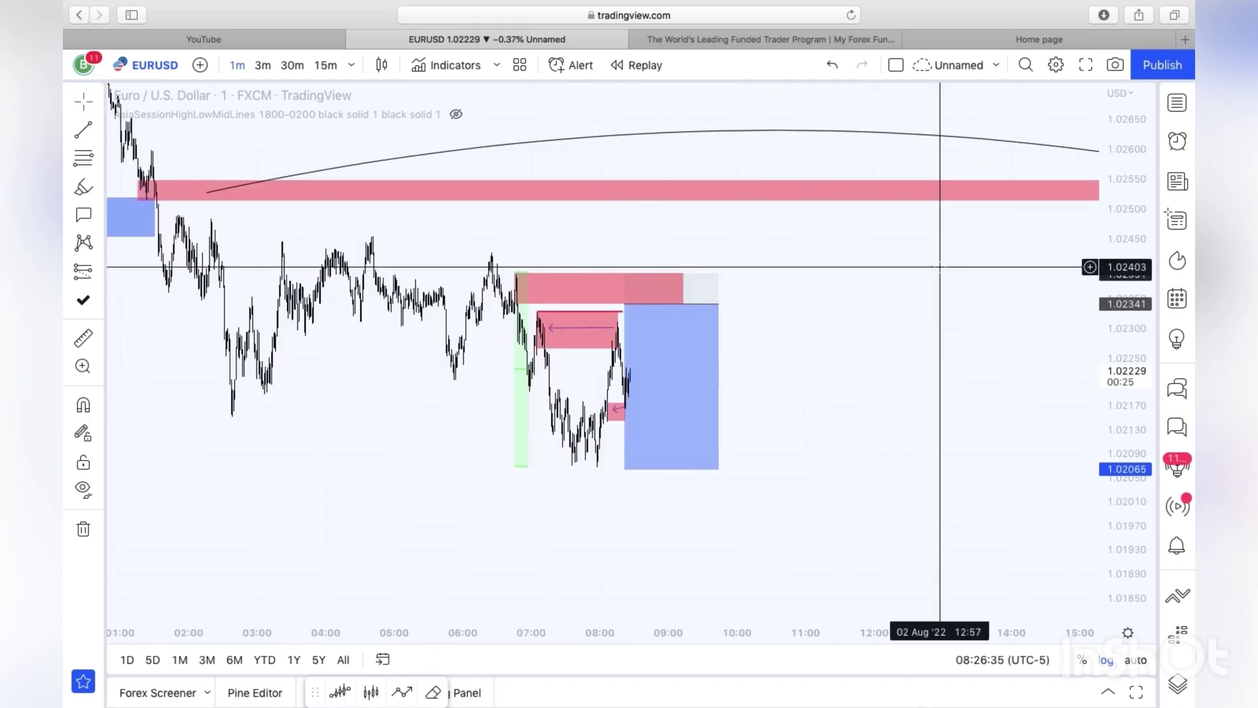
Switch EURUSD to 15-minute candles and frame the '15M Footprint | Most Preferred' zone
left_click(336, 66)
mouse_move(767, 275)
left_mouse_down()
mouse_move(970, 297)
mouse_move(1071, 486)
mouse_move(1012, 345)
left_mouse_up()
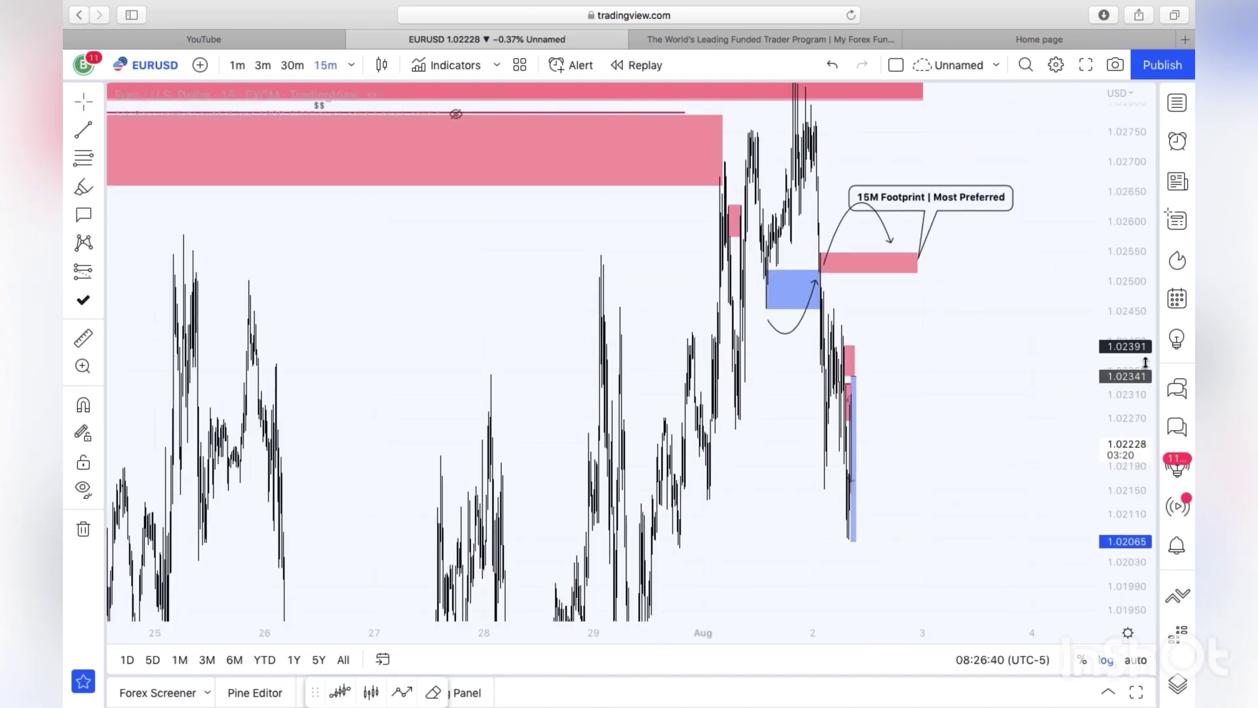
scroll(819, 477, "down", 5)
scroll(819, 478, "left", 3)
scroll(820, 479, "down", 3)
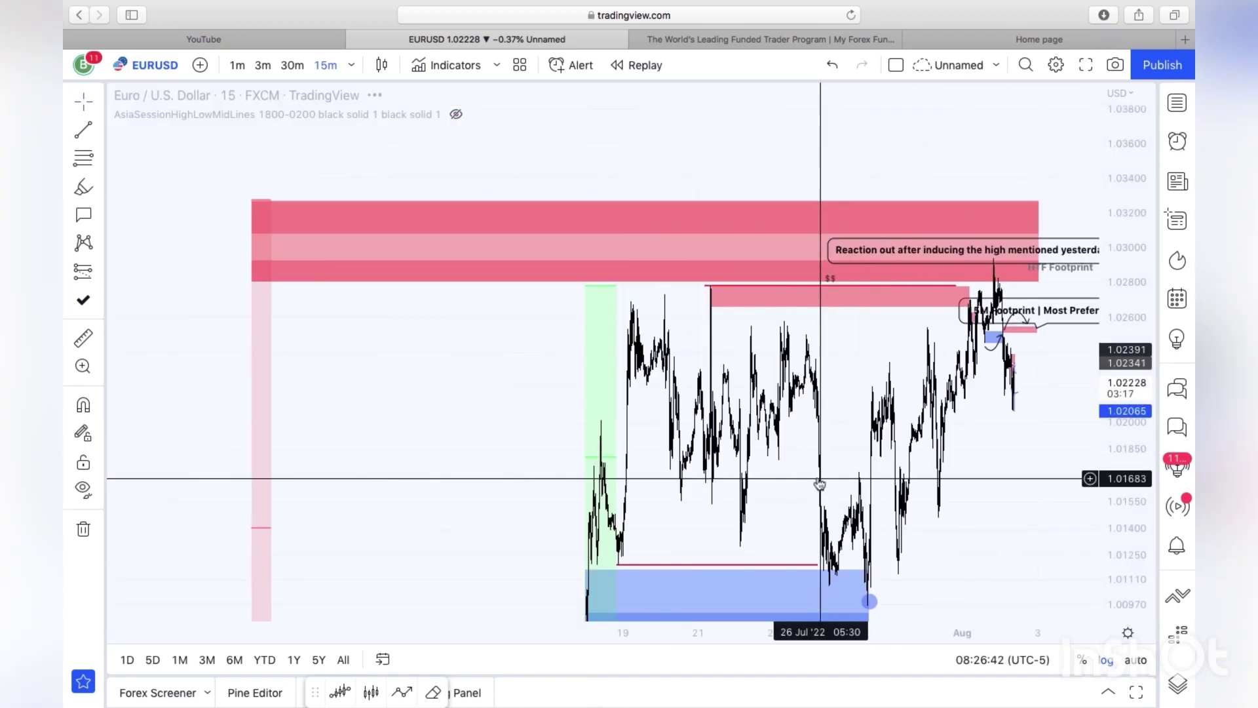
left_click_drag(600, 368, 548, 300)
scroll(548, 303, "up", 5)
scroll(205, 303, "up", 5)
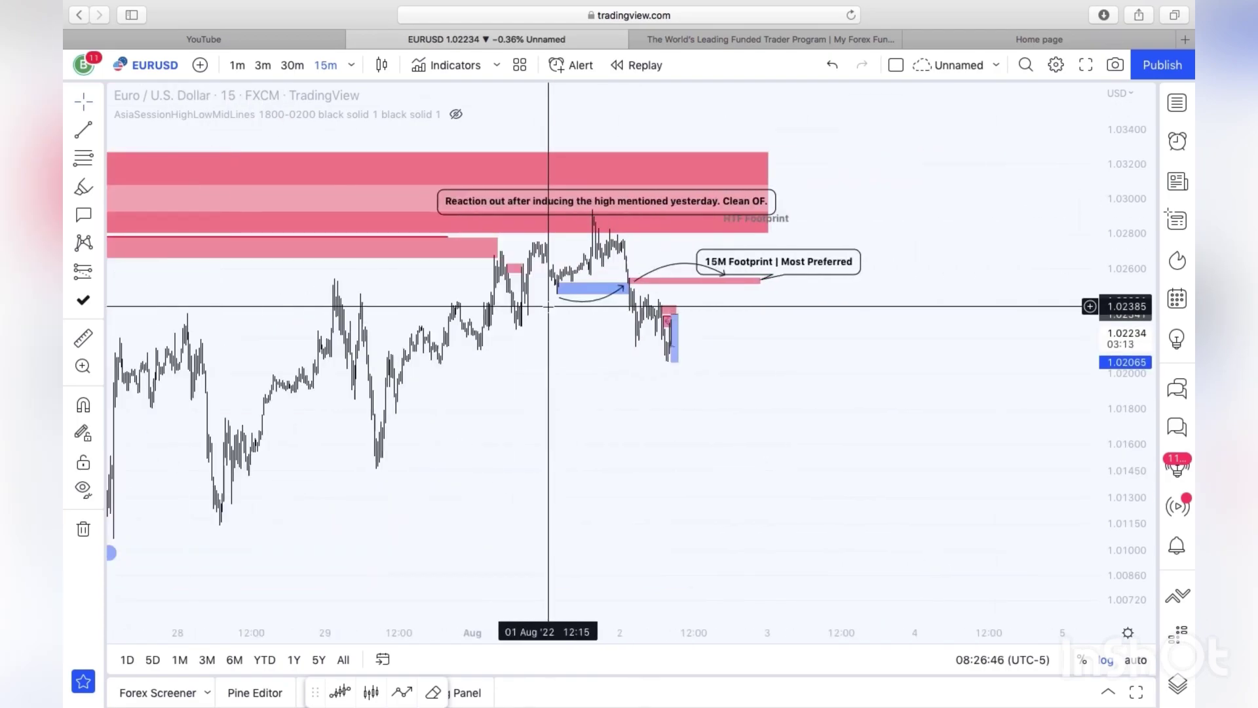
left_click_drag(698, 373, 929, 380)
scroll(935, 386, "up", 3)
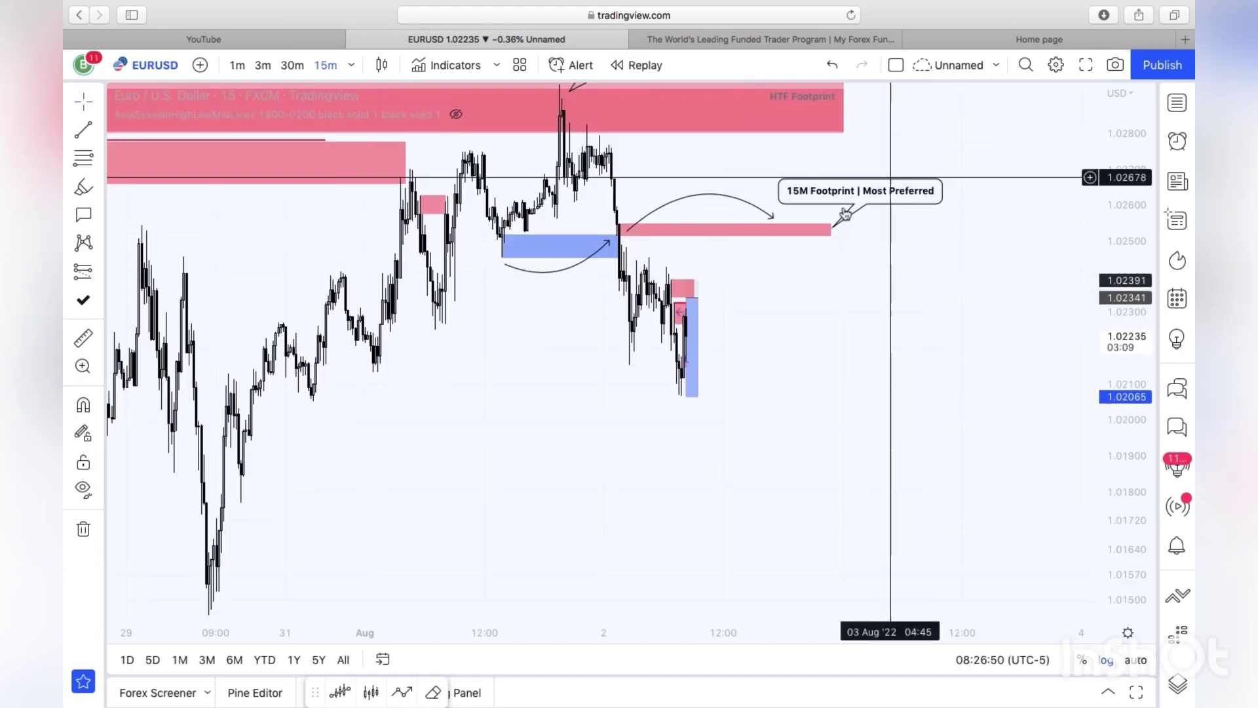
left_click_drag(808, 295, 850, 295)
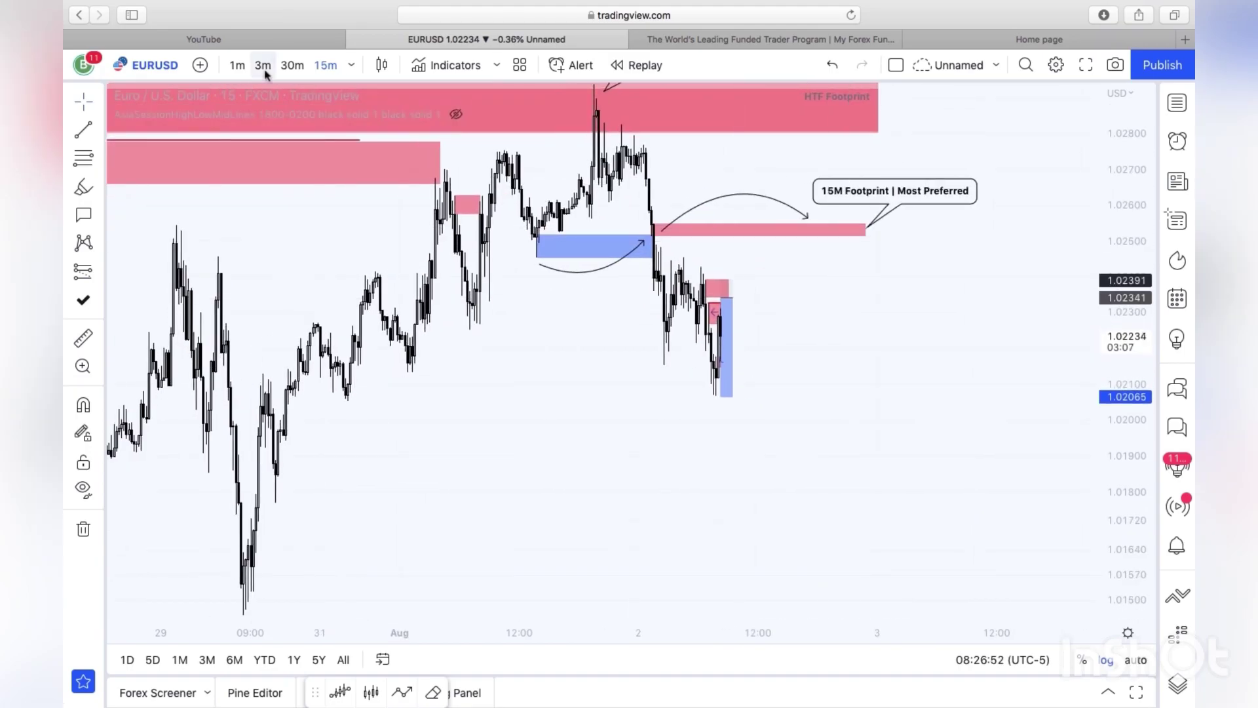
Switch back to 1-minute candles, zoom in and view the short position's stats
left_click(237, 64)
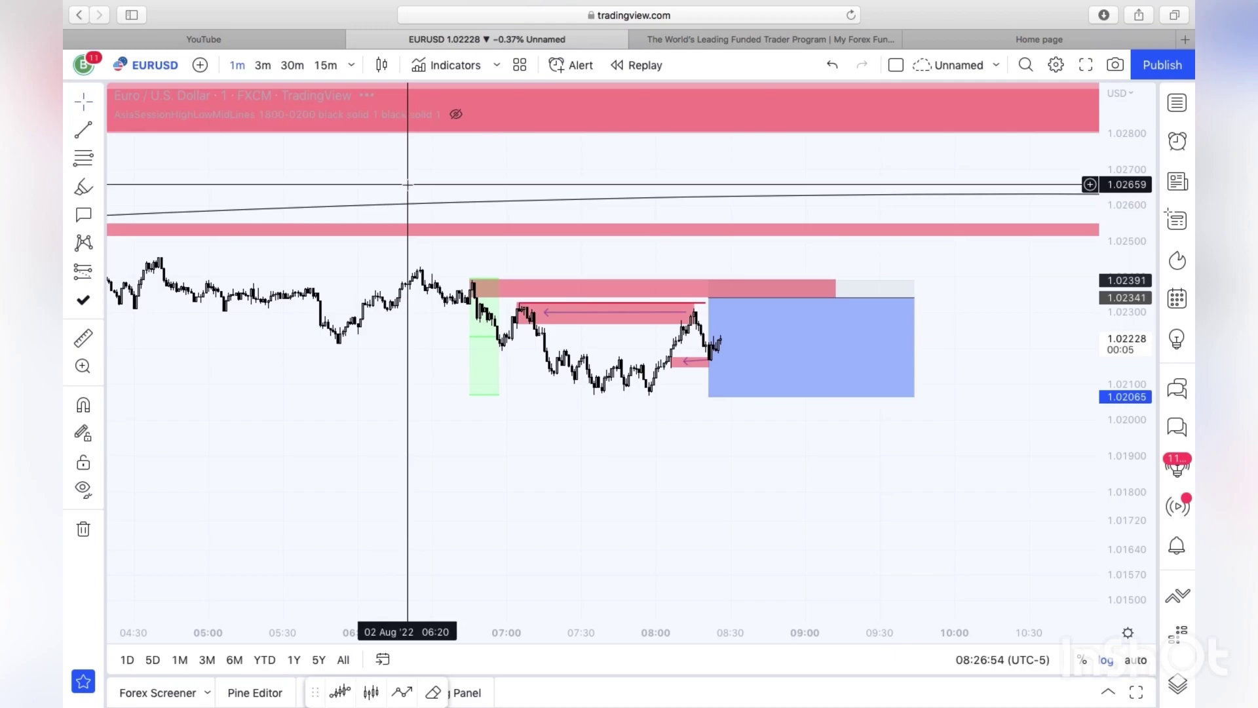
scroll(510, 332, "down", 2)
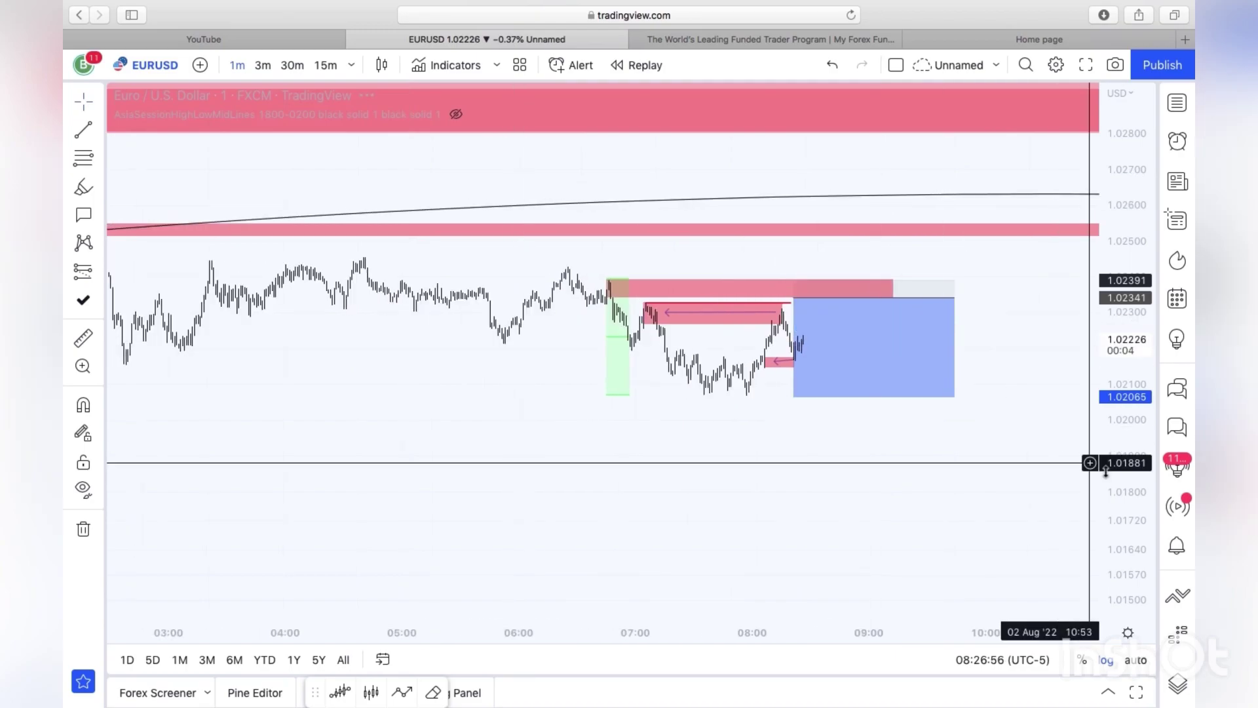
scroll(1104, 471, "up", 2)
scroll(455, 305, "up", 1)
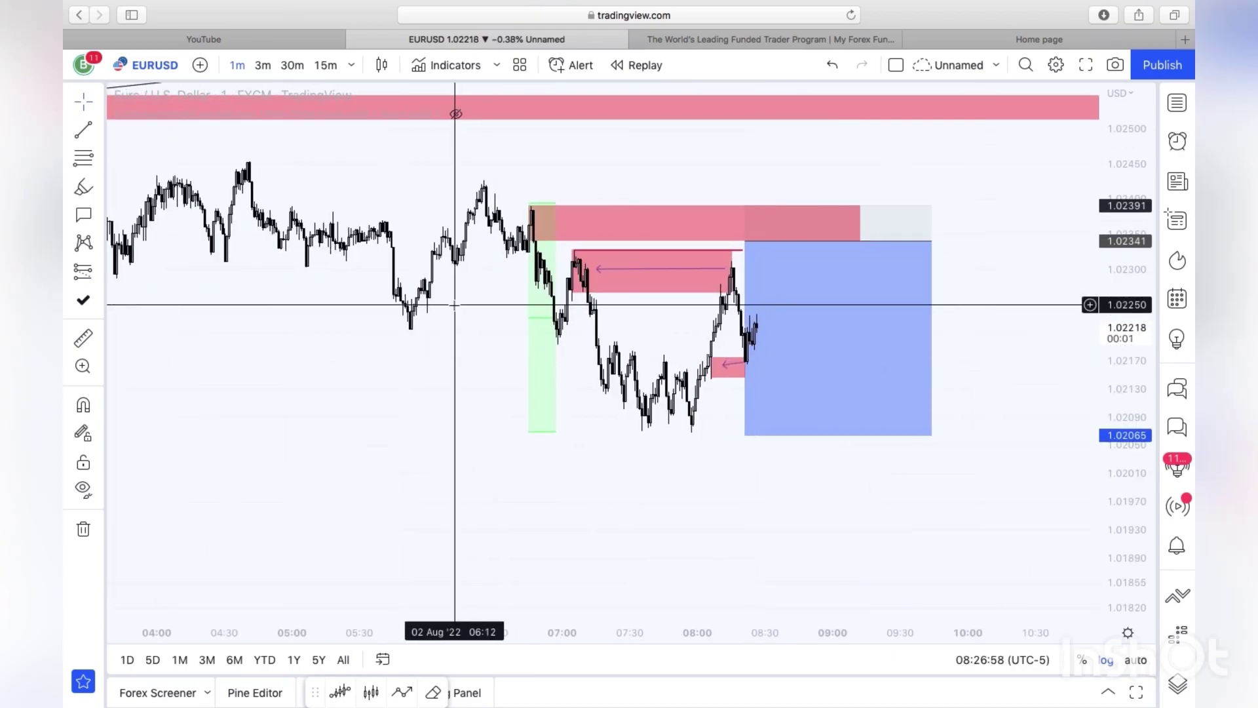
scroll(655, 275, "right", 3)
left_click(634, 281)
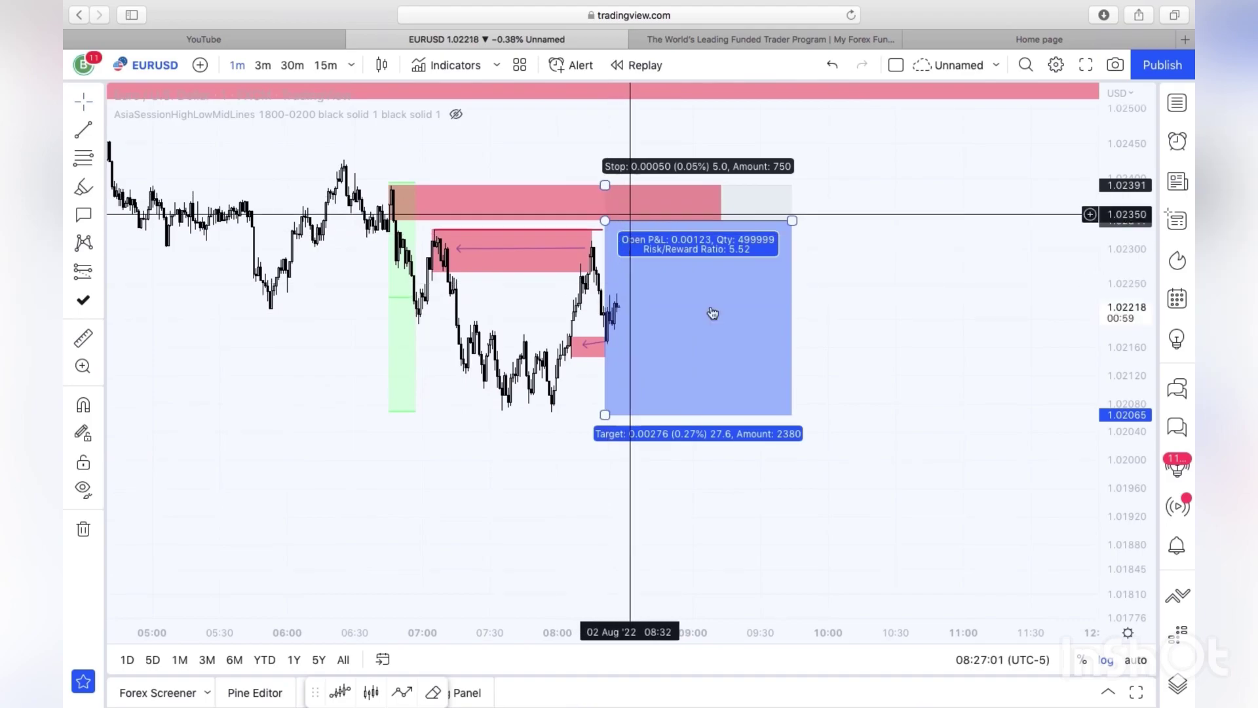
left_click(901, 328)
Reframe the chart and squeeze the price scale to fit the position boxes
scroll(983, 374, "left", 2)
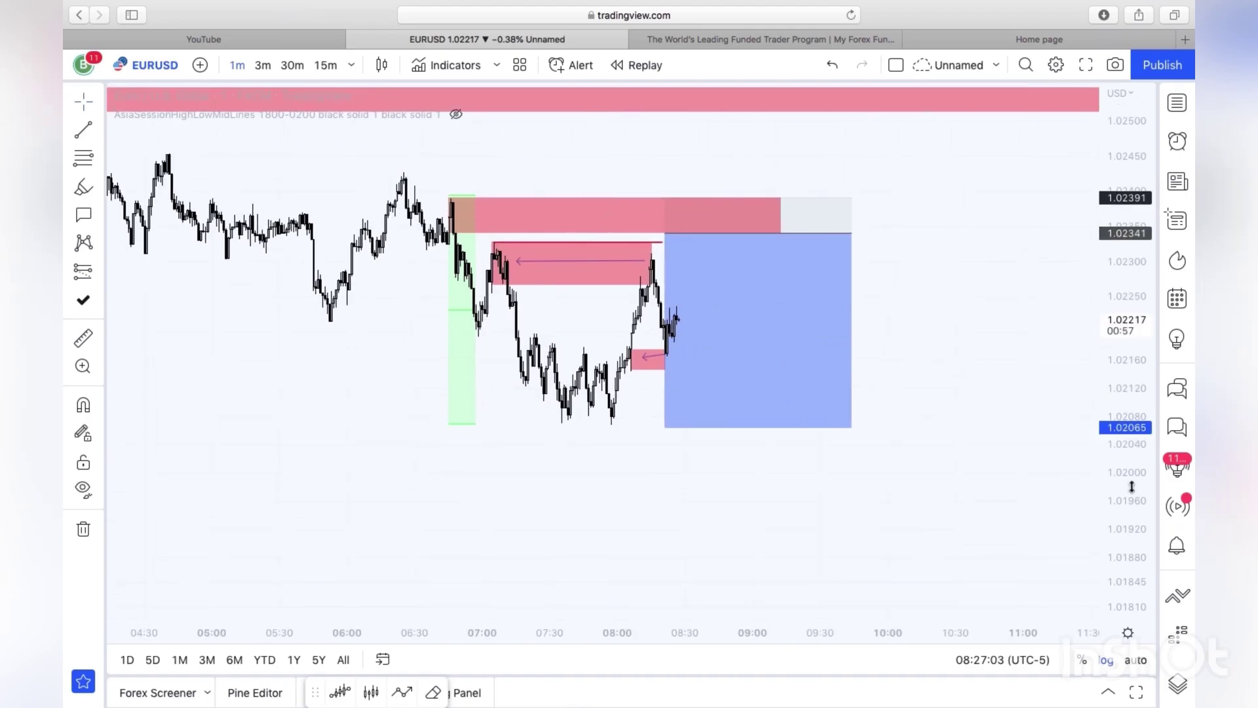
scroll(1131, 486, "up", 2)
left_click_drag(1021, 303, 982, 360)
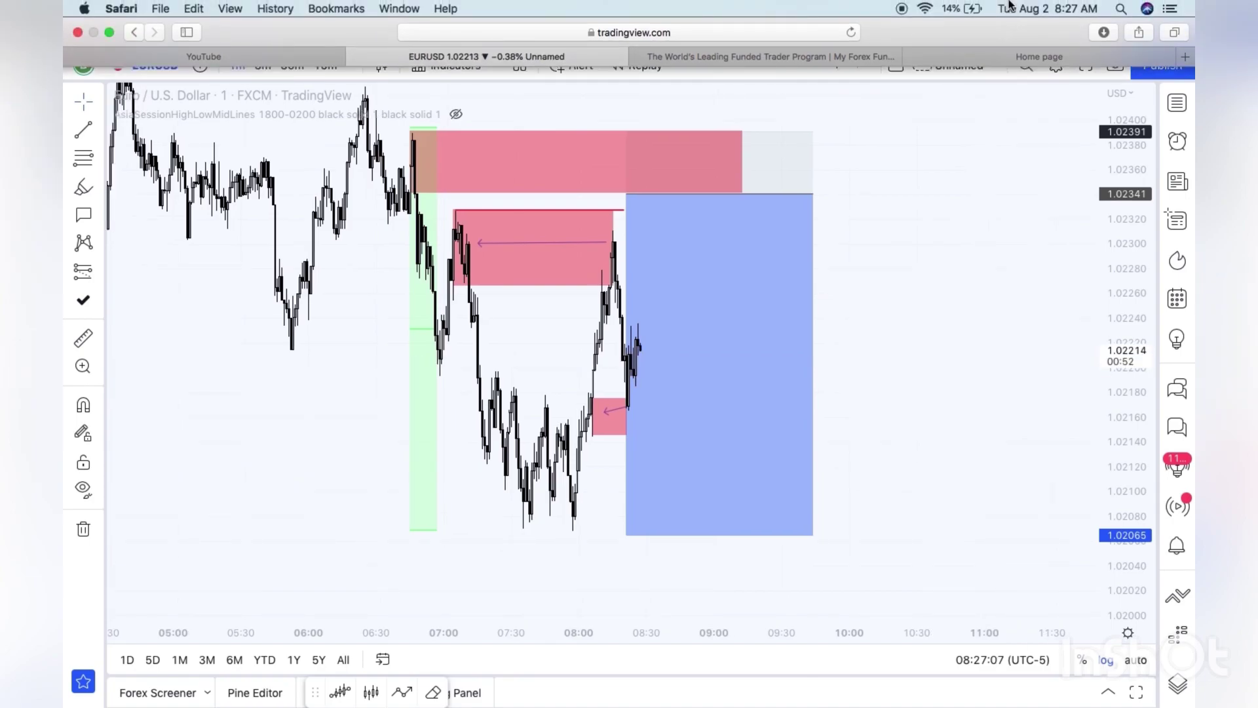
mouse_move(958, 205)
left_mouse_down()
mouse_move(949, 146)
mouse_move(968, 184)
left_mouse_up()
left_click_drag(1129, 259, 1112, 326)
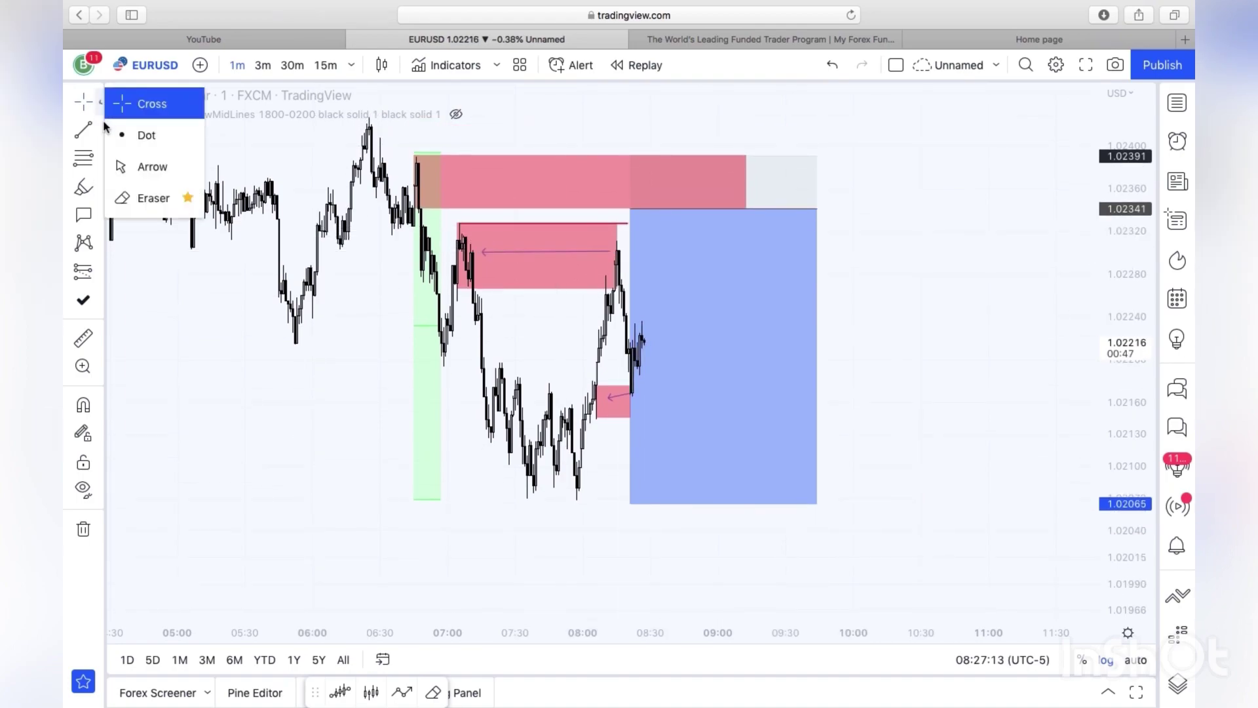
Erase the upper pink zone and try a path into the stop zone, then undo it
left_click(126, 191)
left_click(593, 253)
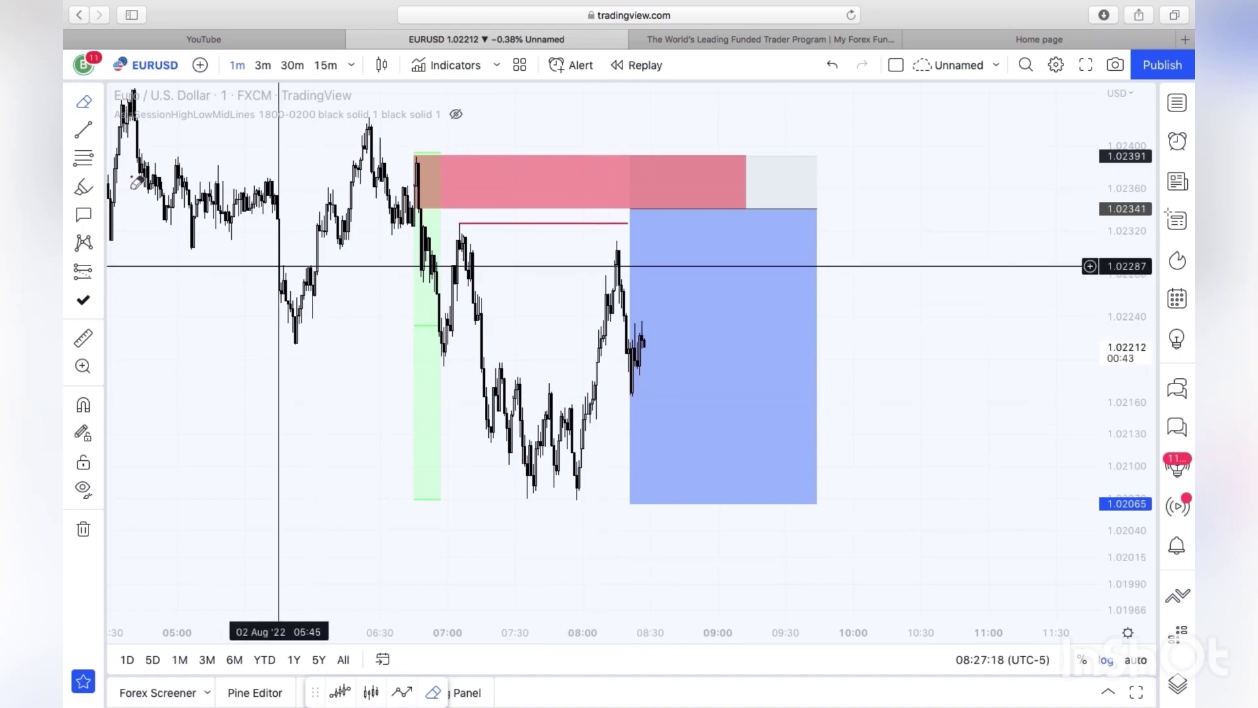
left_click(98, 187)
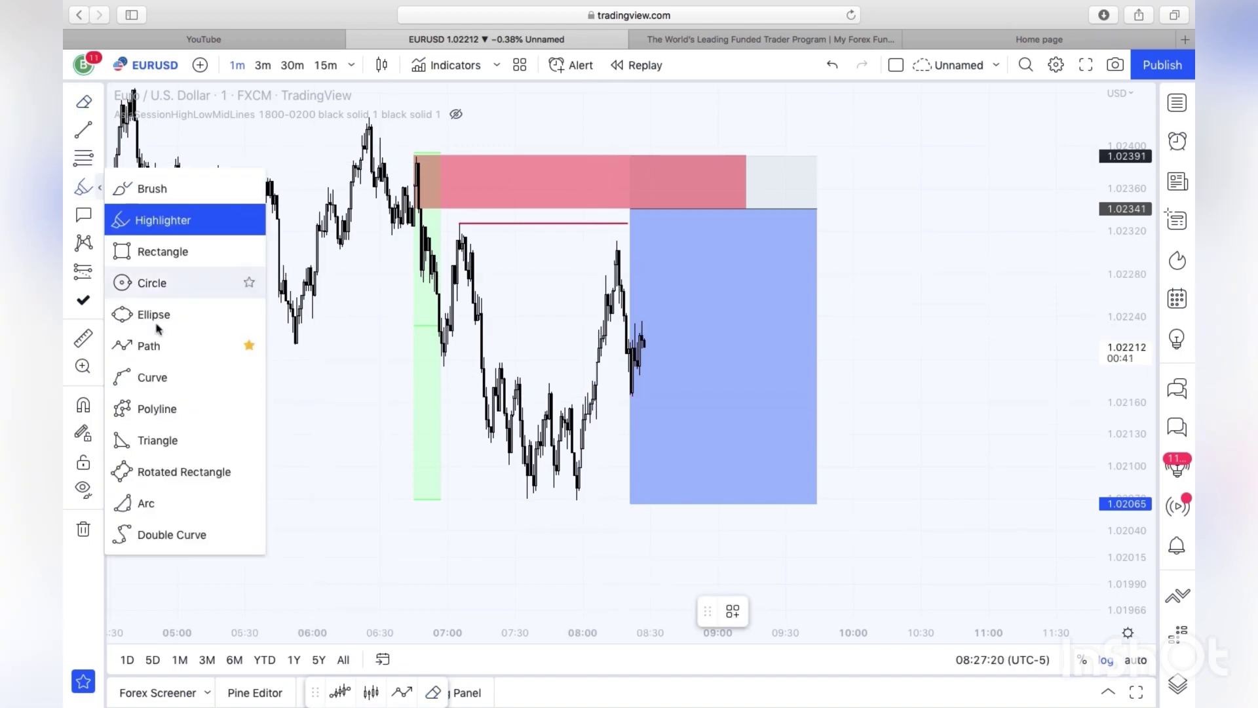
left_click(149, 346)
left_click(648, 344)
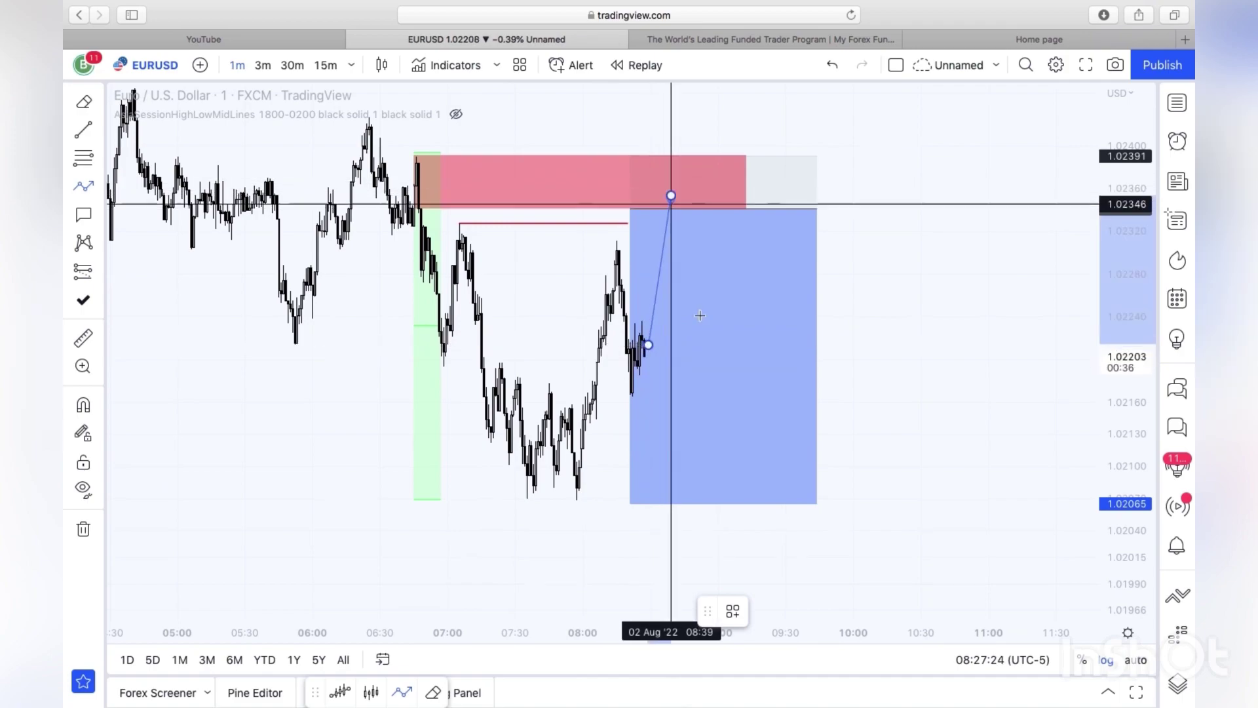
left_click(671, 196)
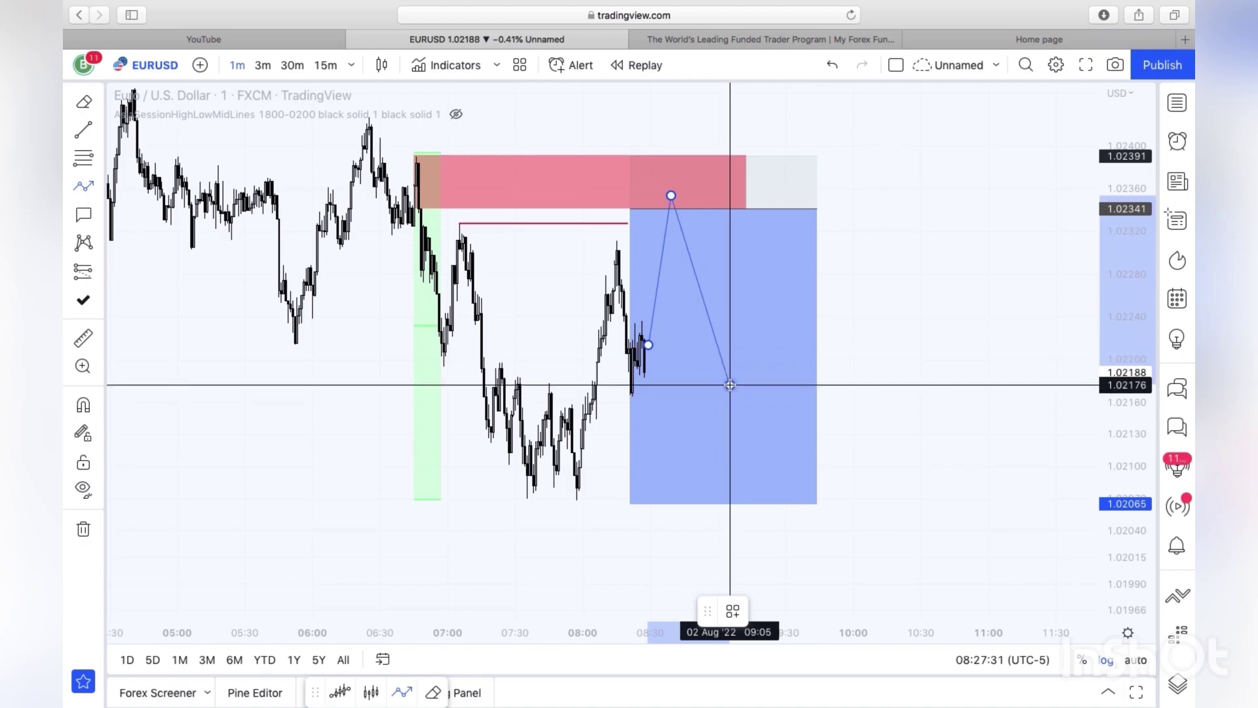
double_click(729, 385)
left_click(832, 65)
Draw a Path arrow from the last candle up into the stop zone, then switch to 15 minutes
left_click_drag(929, 220, 1001, 247)
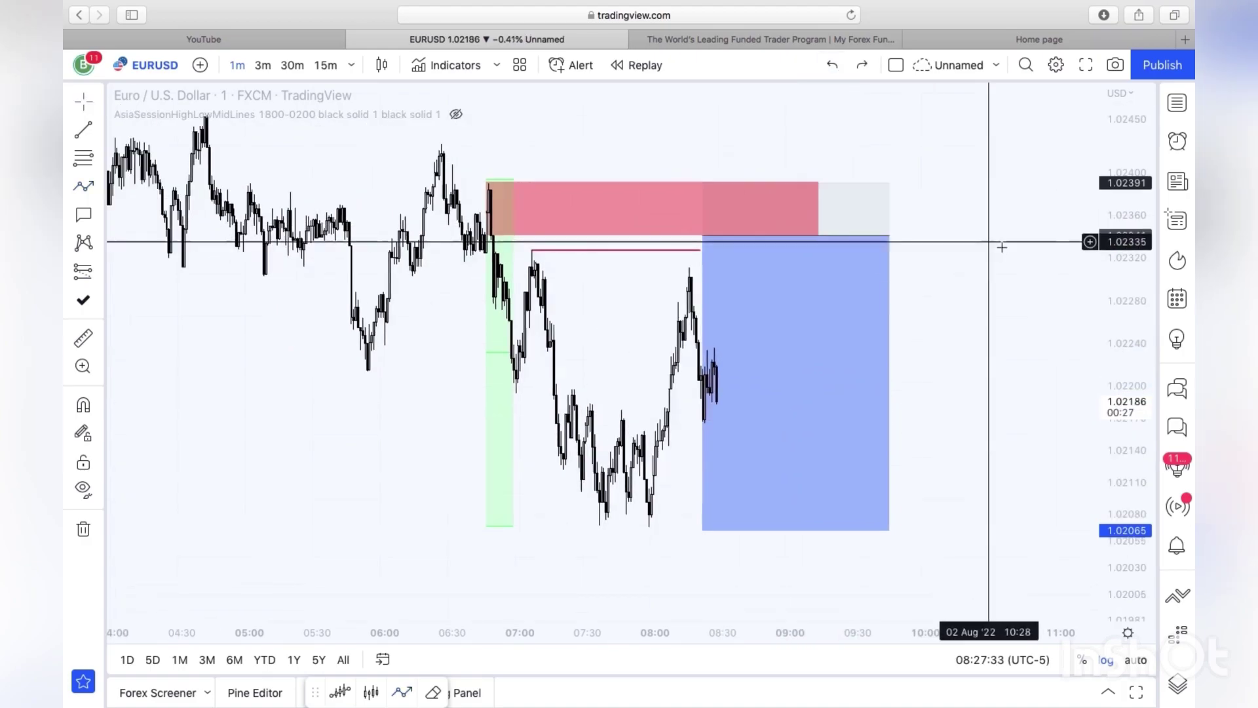
scroll(1001, 247, "down", 5)
left_click_drag(1143, 420, 1149, 447)
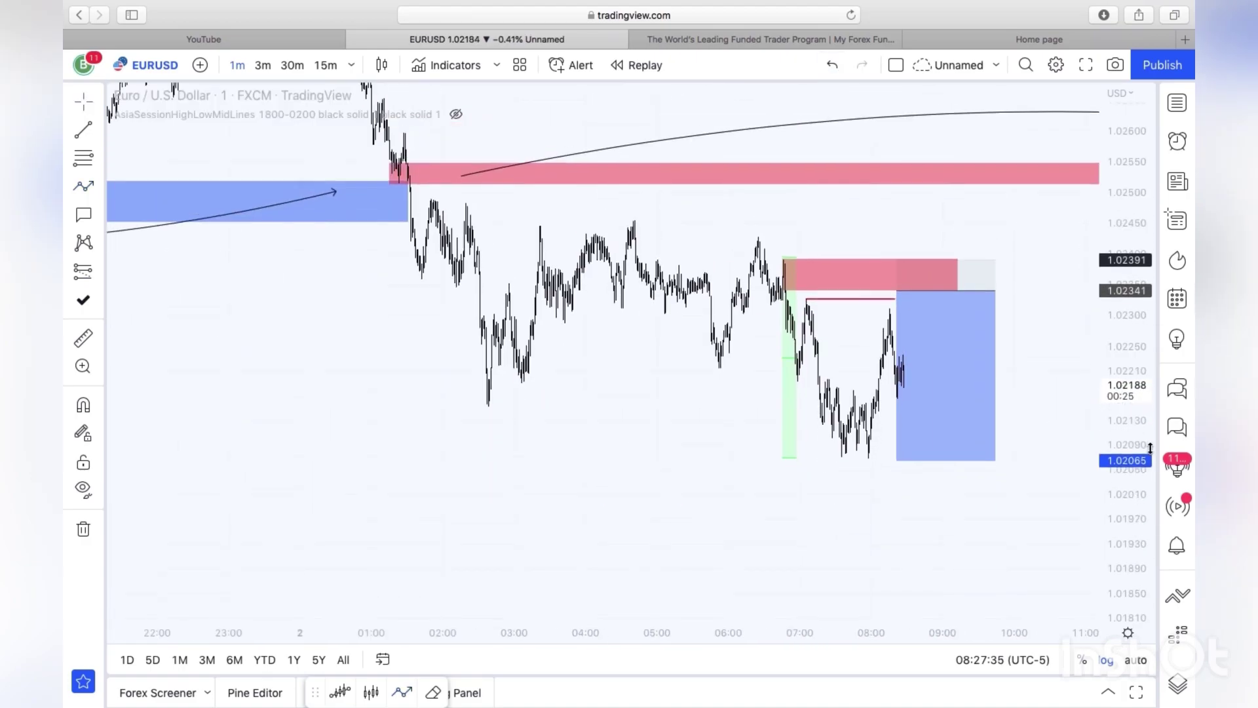
left_click_drag(1014, 222, 806, 219)
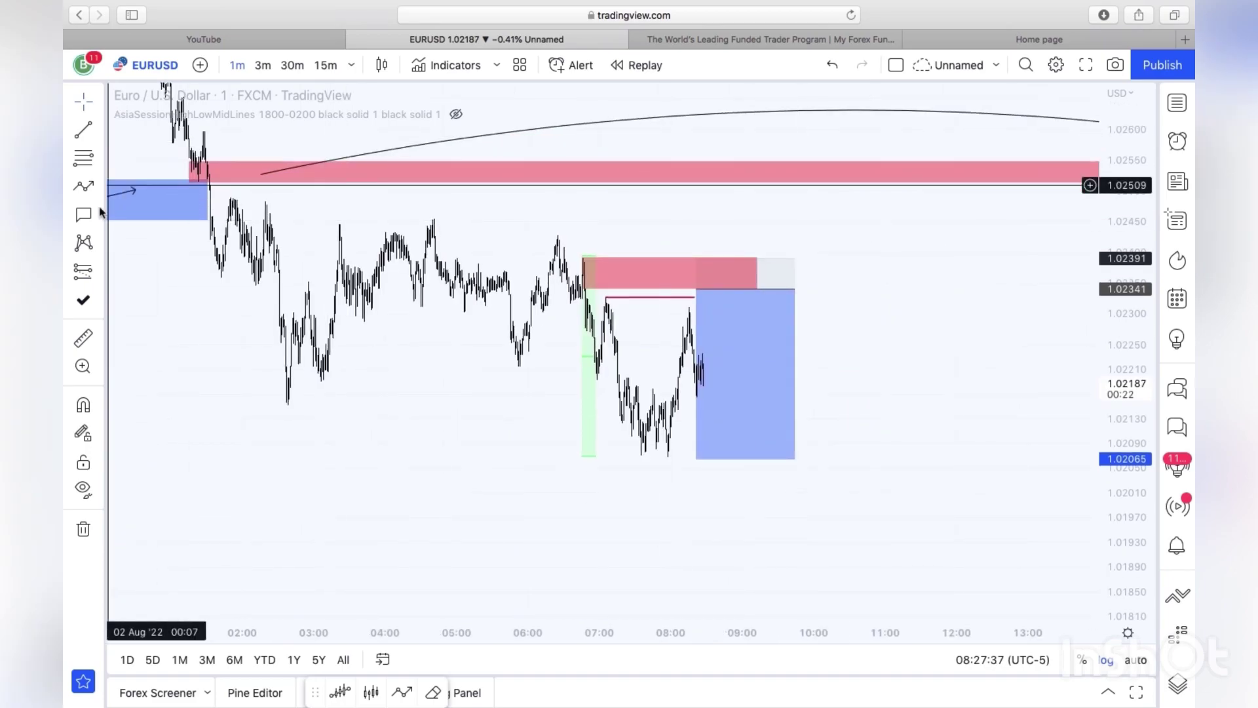
left_click(86, 189)
left_click(694, 376)
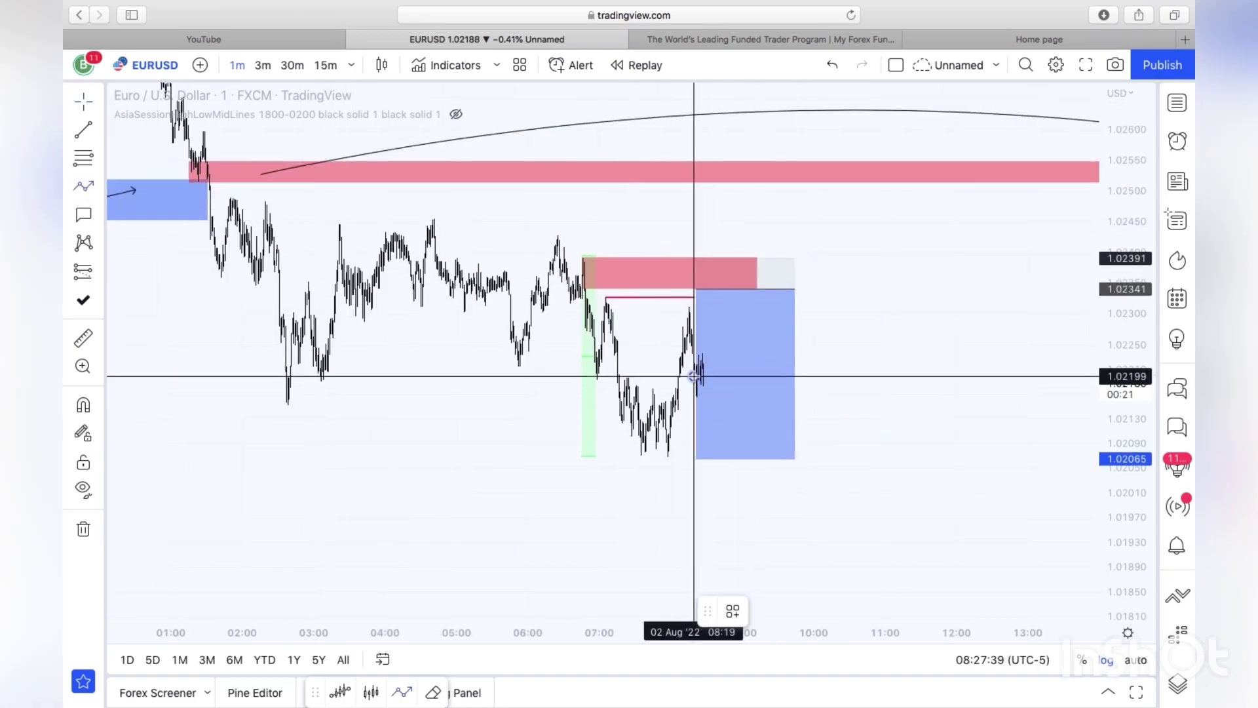
double_click(732, 247)
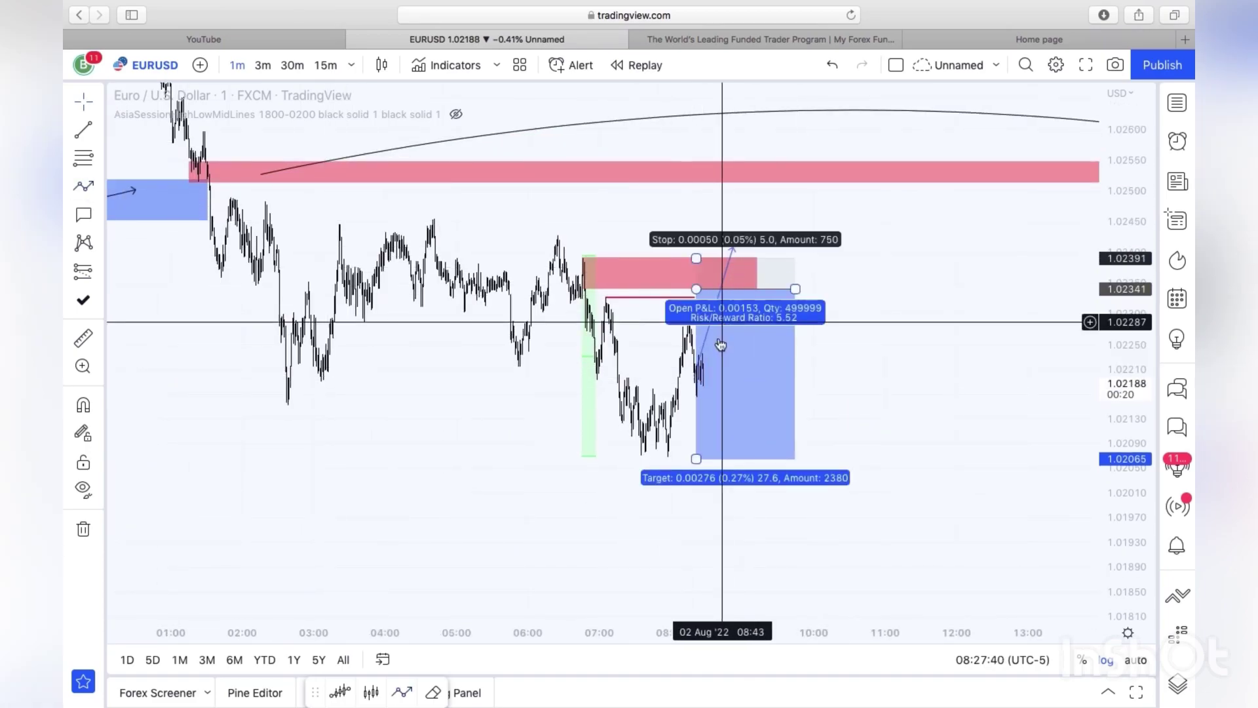
left_click_drag(693, 379, 718, 386)
left_click(688, 367)
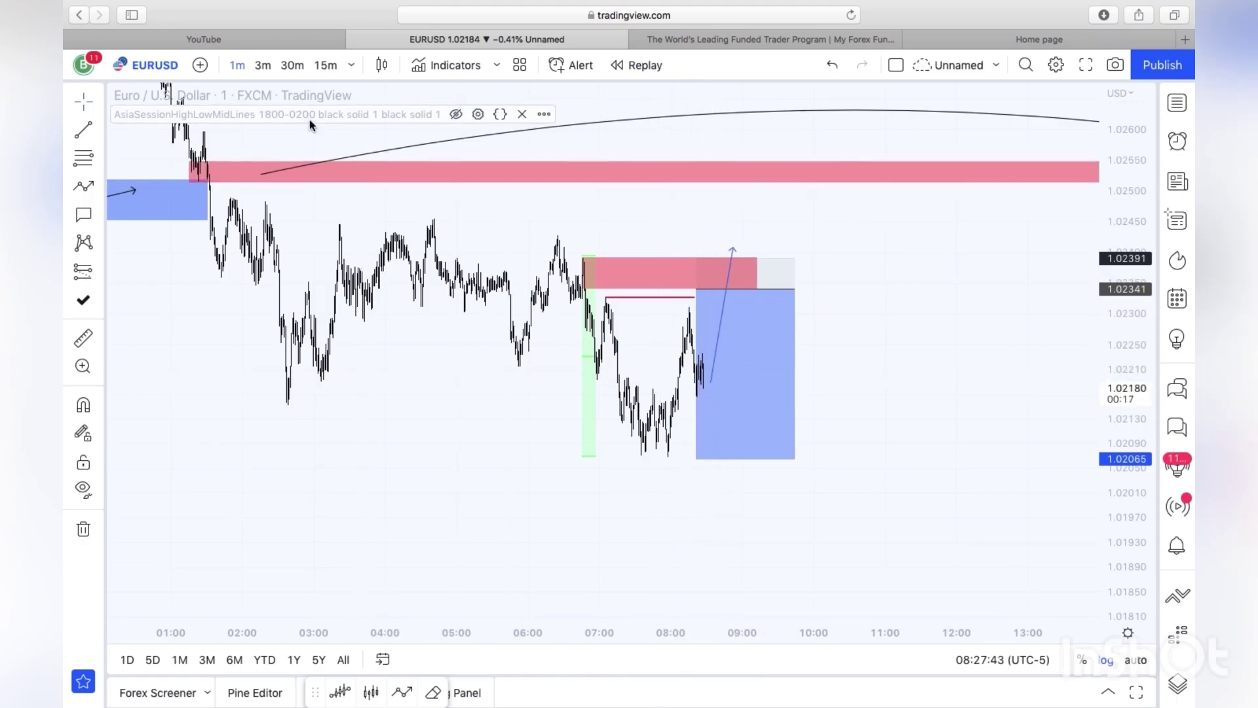
left_click(326, 65)
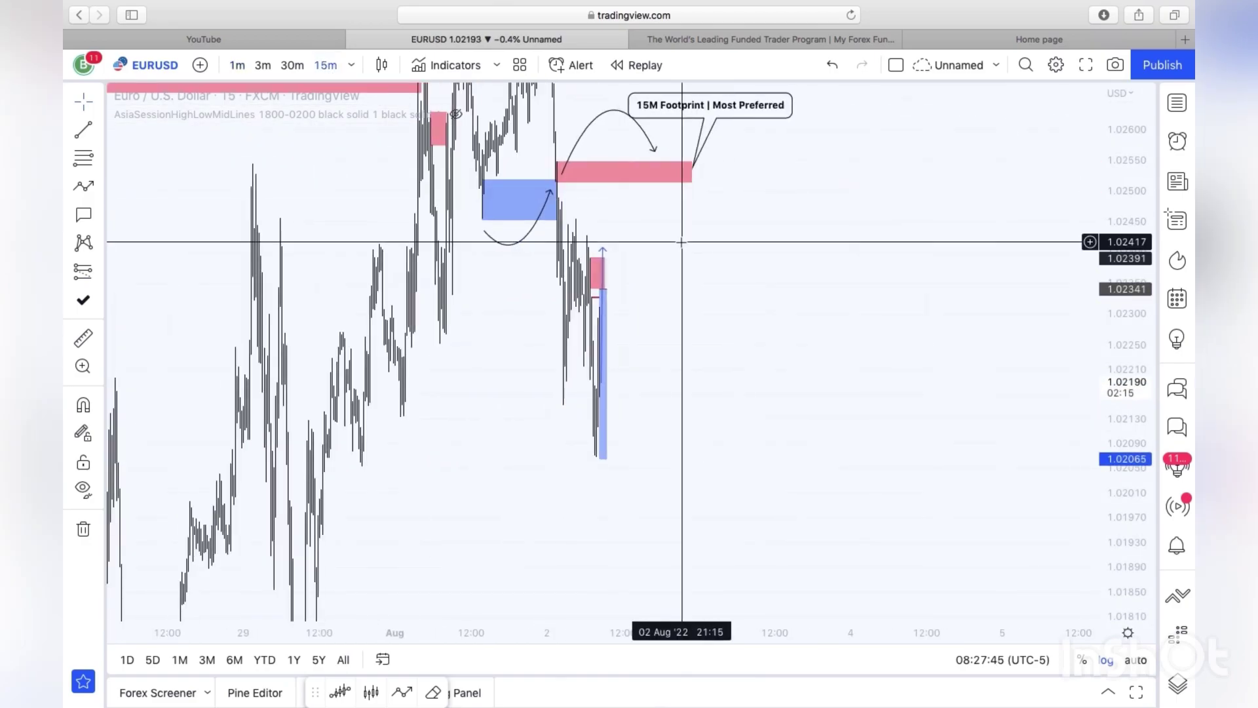
Zoom in and sketch blue highlighter strokes that chop sideways, dip, then rally to the 15M Footprint zone
scroll(878, 269, "up", 3)
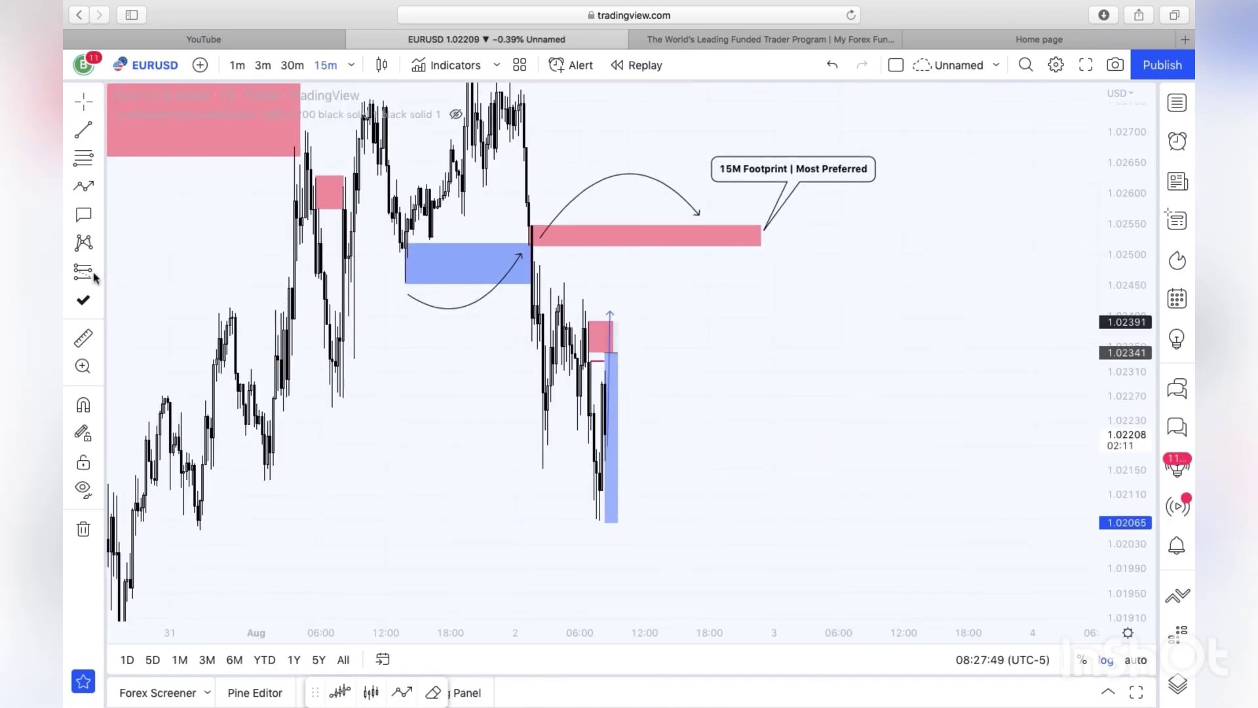
left_click(97, 274)
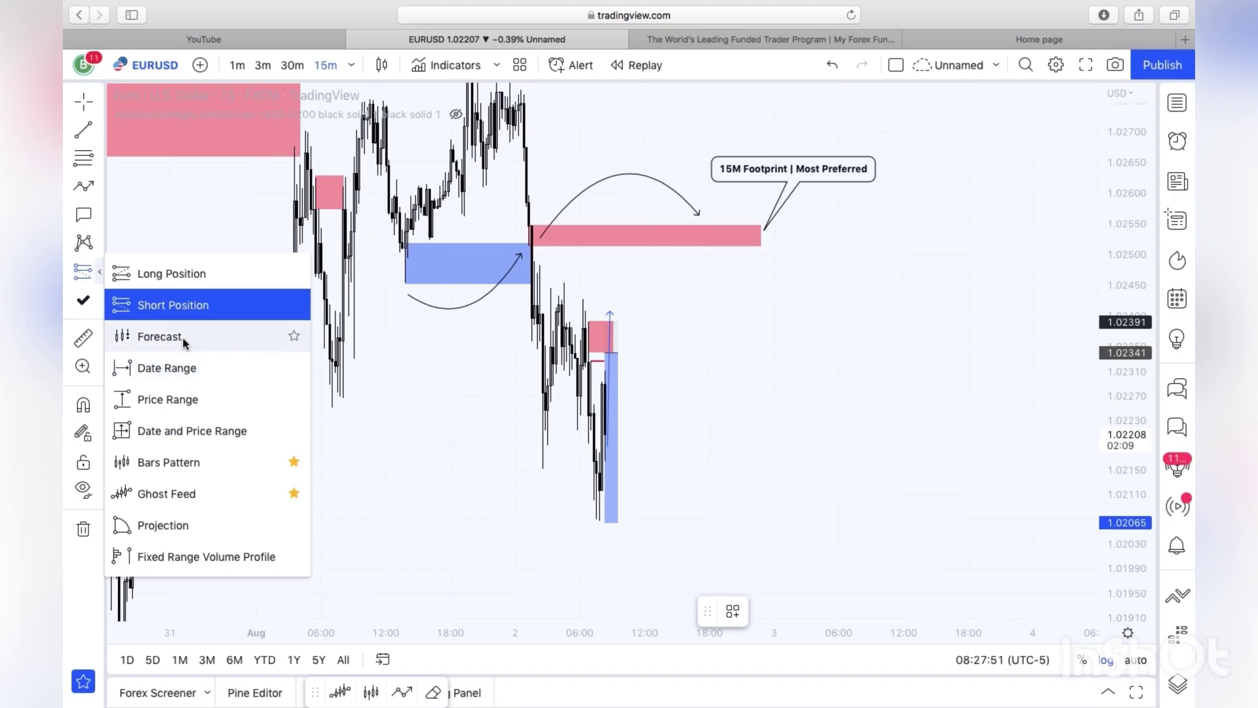
left_click(173, 305)
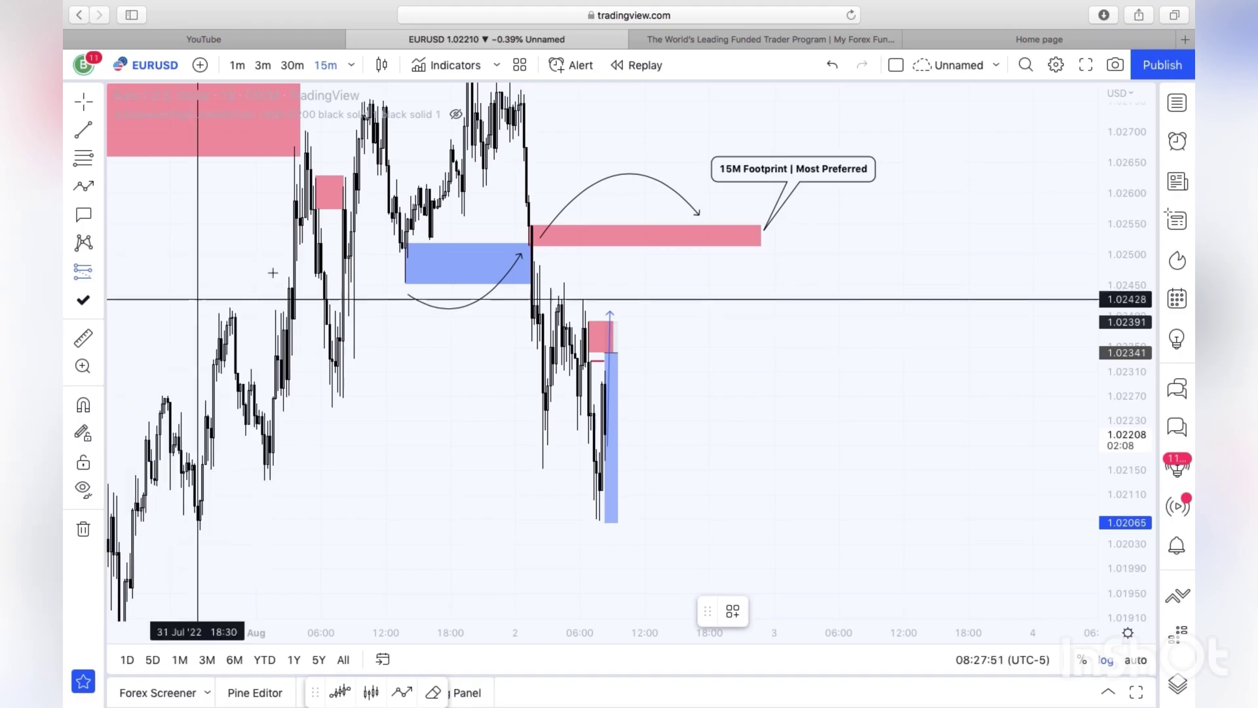
left_click(91, 186)
left_click(168, 216)
mouse_move(621, 435)
left_mouse_down()
mouse_move(646, 365)
mouse_move(666, 388)
mouse_move(725, 317)
mouse_move(762, 417)
mouse_move(799, 469)
left_mouse_up()
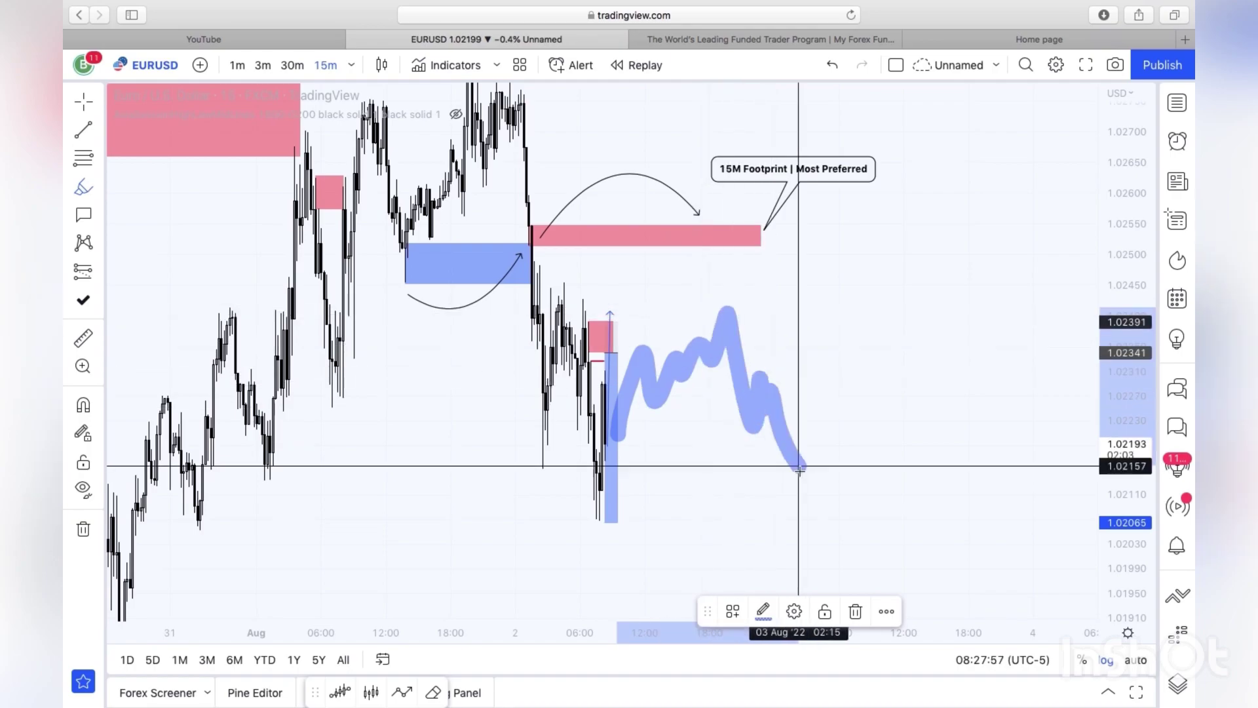
left_click_drag(729, 309, 908, 329)
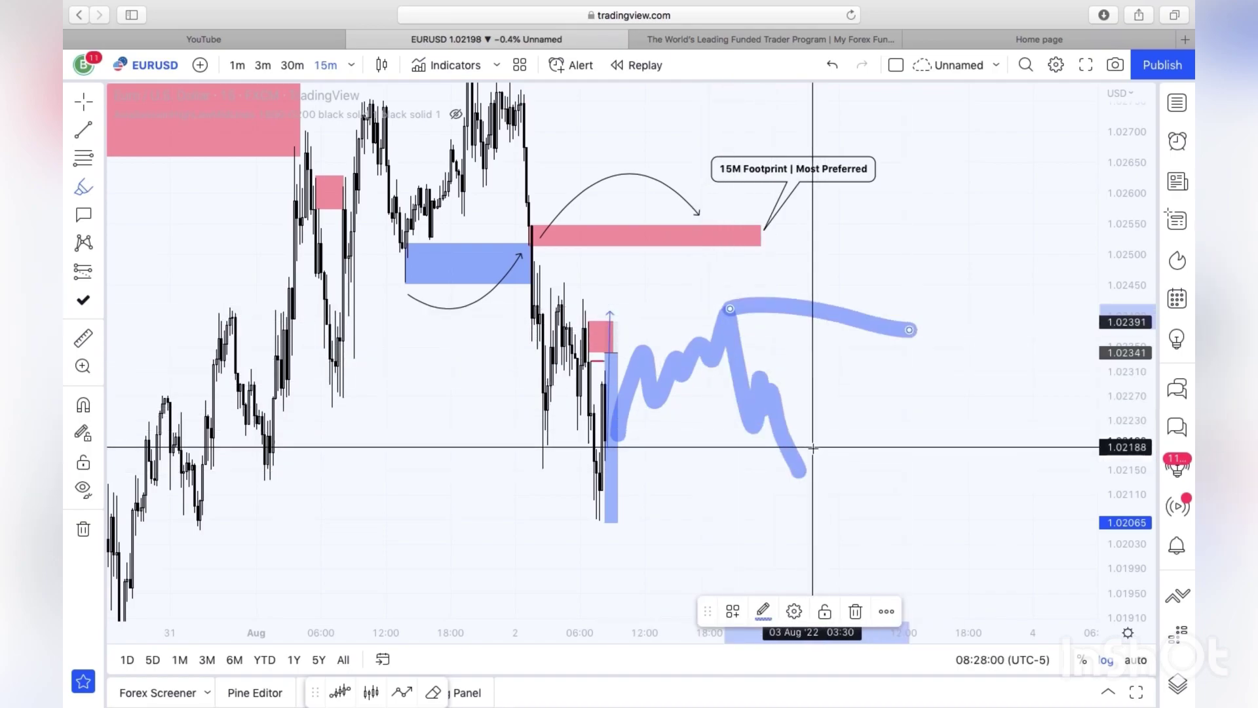
left_click_drag(803, 471, 852, 231)
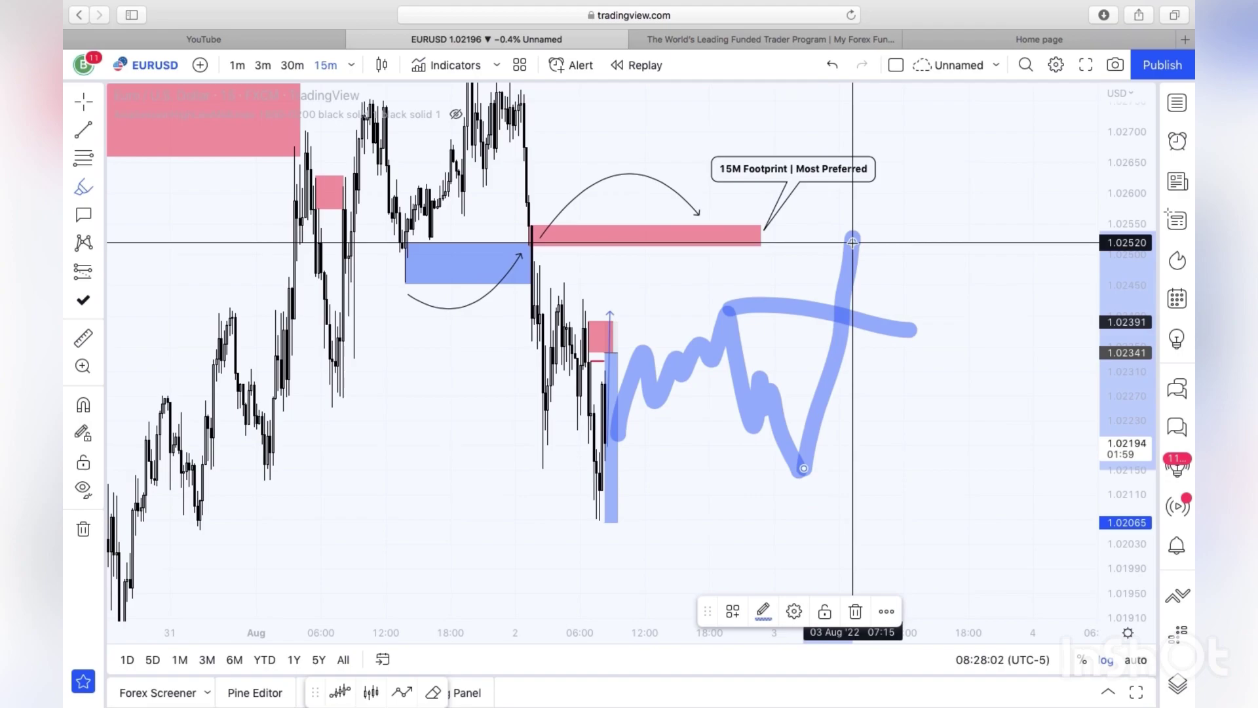
Place a short position at the rally top, stop just above entry, target extended down near recent lows
left_click(97, 278)
left_click(122, 302)
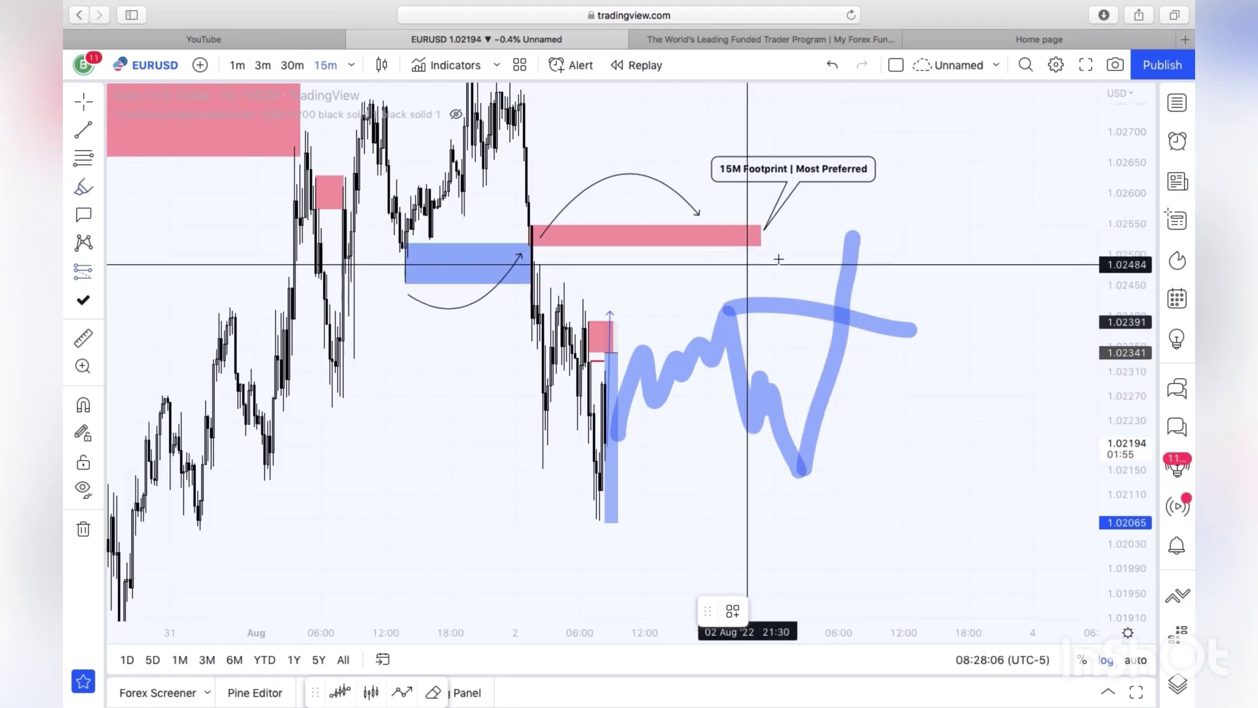
left_click(841, 244)
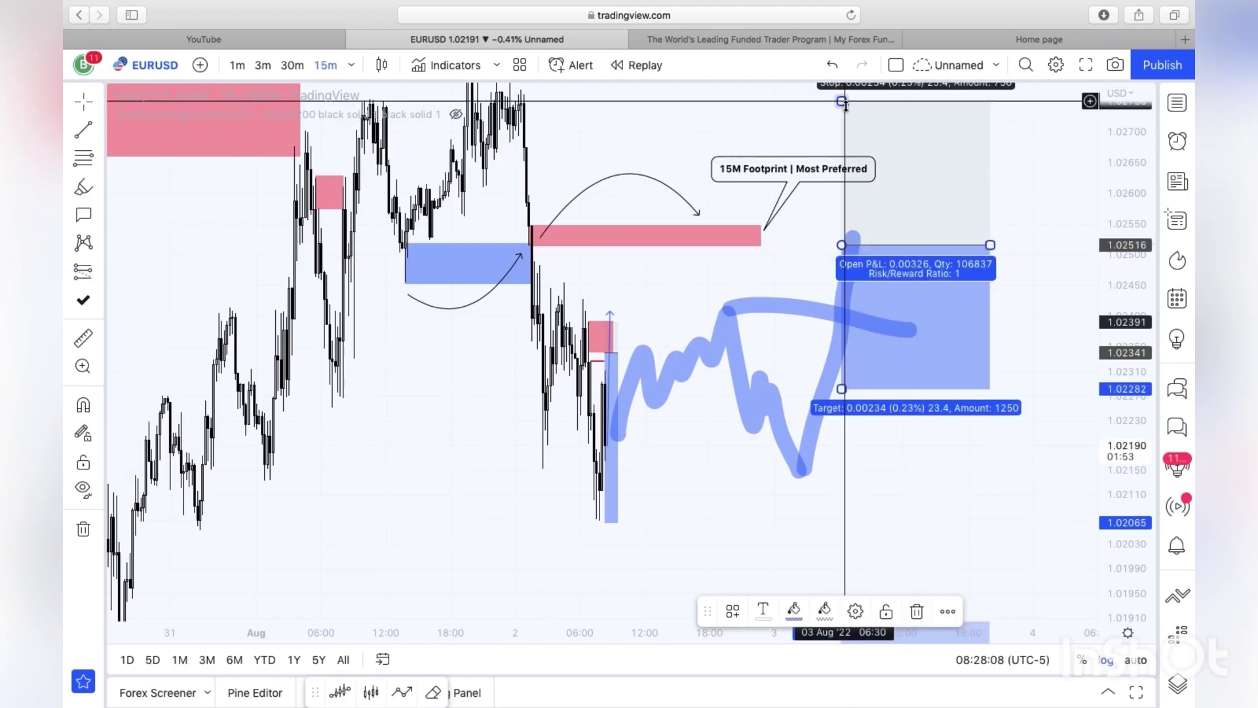
left_click_drag(842, 103, 854, 226)
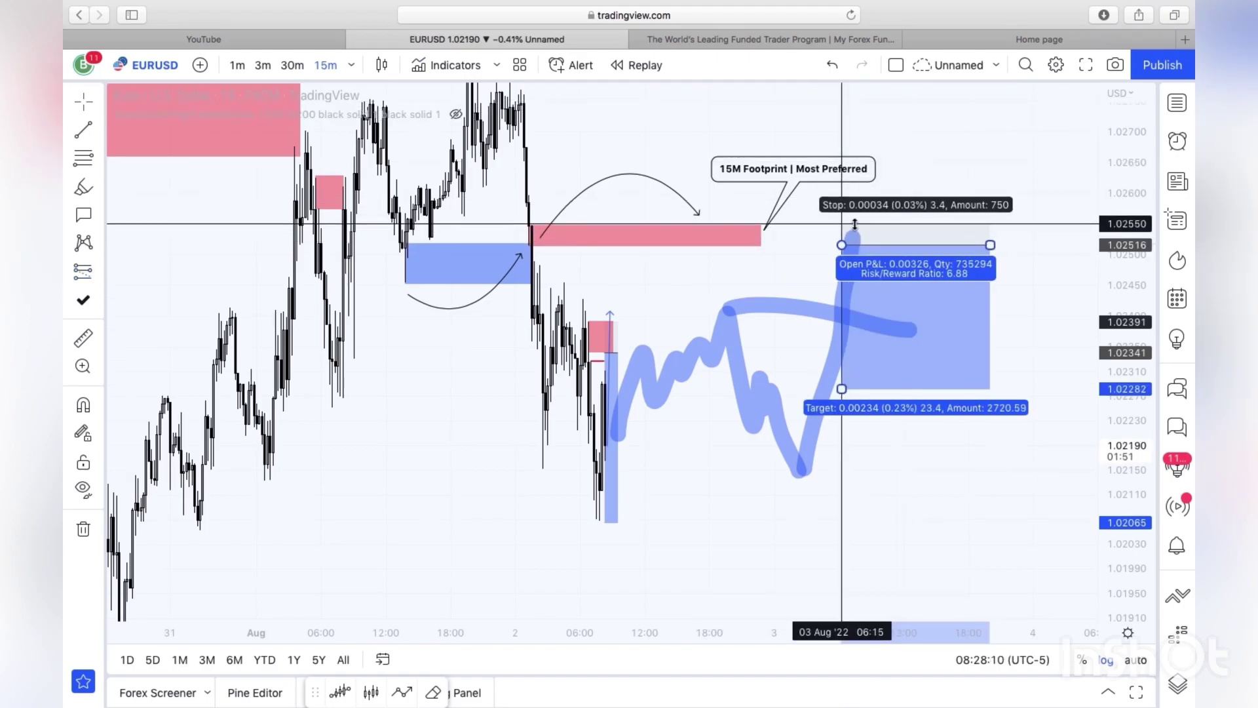
left_click_drag(842, 388, 865, 520)
left_click(694, 415)
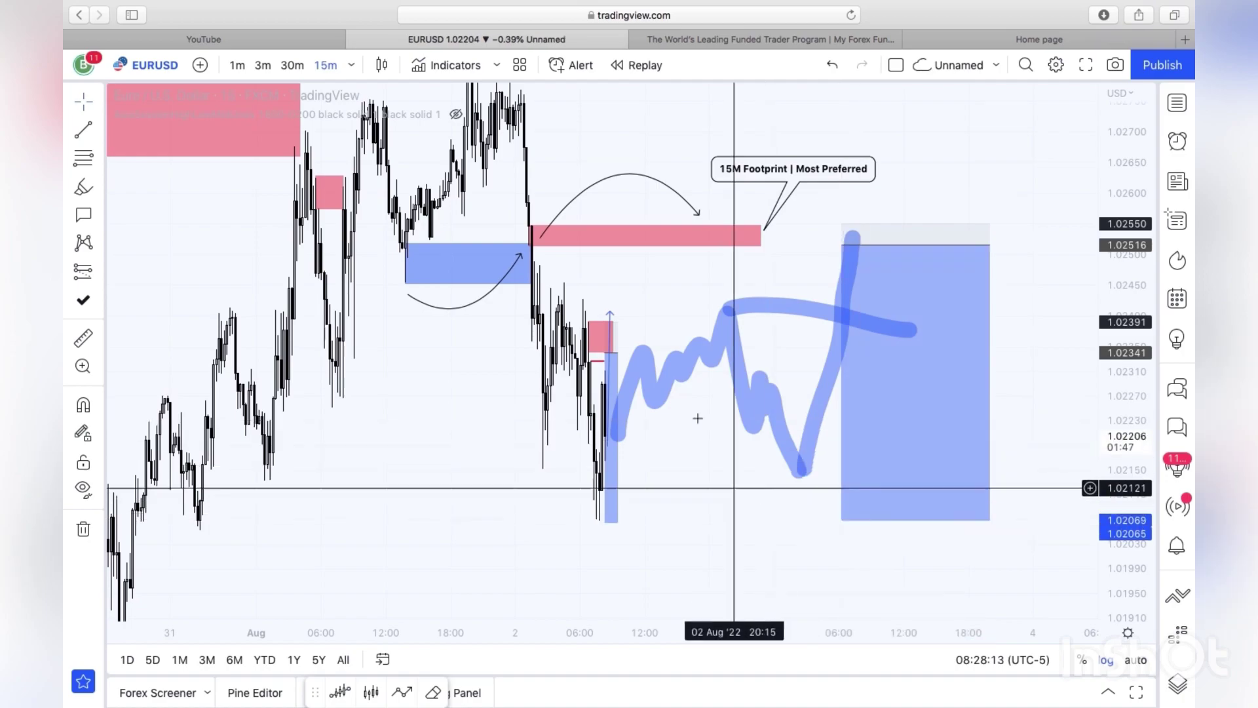
Add highlighter strokes from the 15M Footprint zone down along the sell-off
left_click_drag(865, 141, 784, 87)
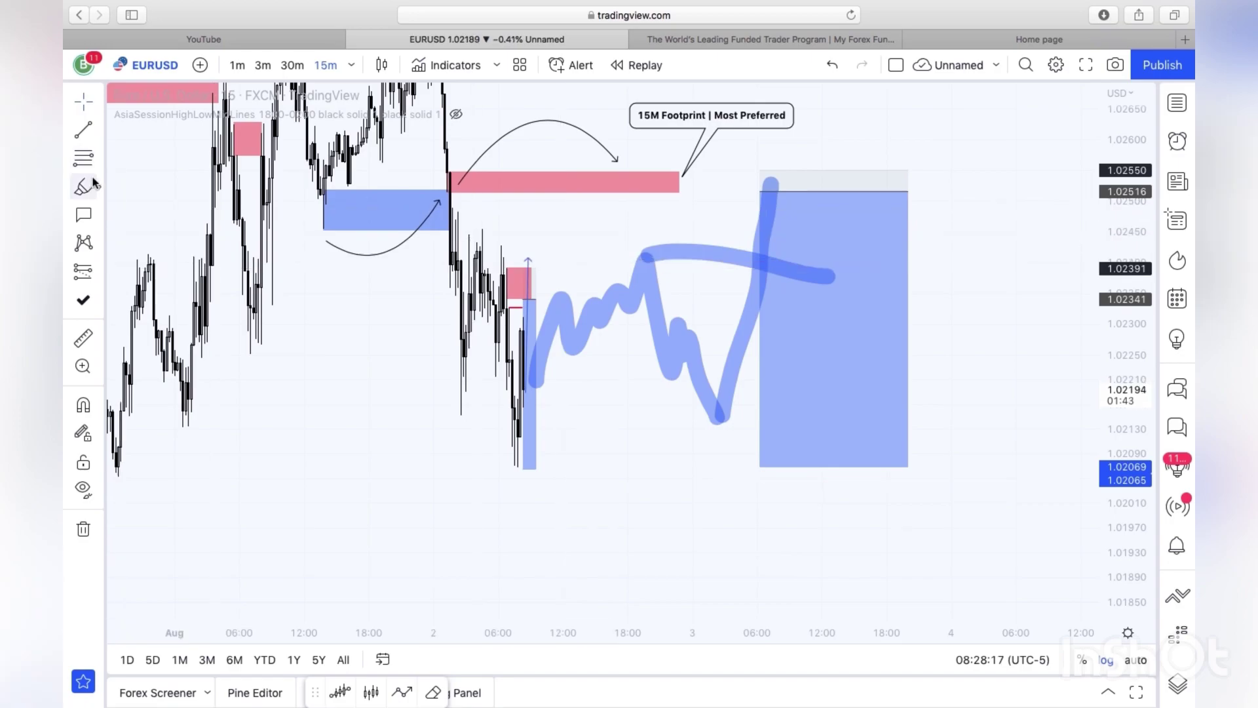
mouse_move(445, 171)
left_mouse_down()
mouse_move(503, 173)
mouse_move(449, 225)
mouse_move(513, 487)
mouse_move(650, 483)
left_mouse_up()
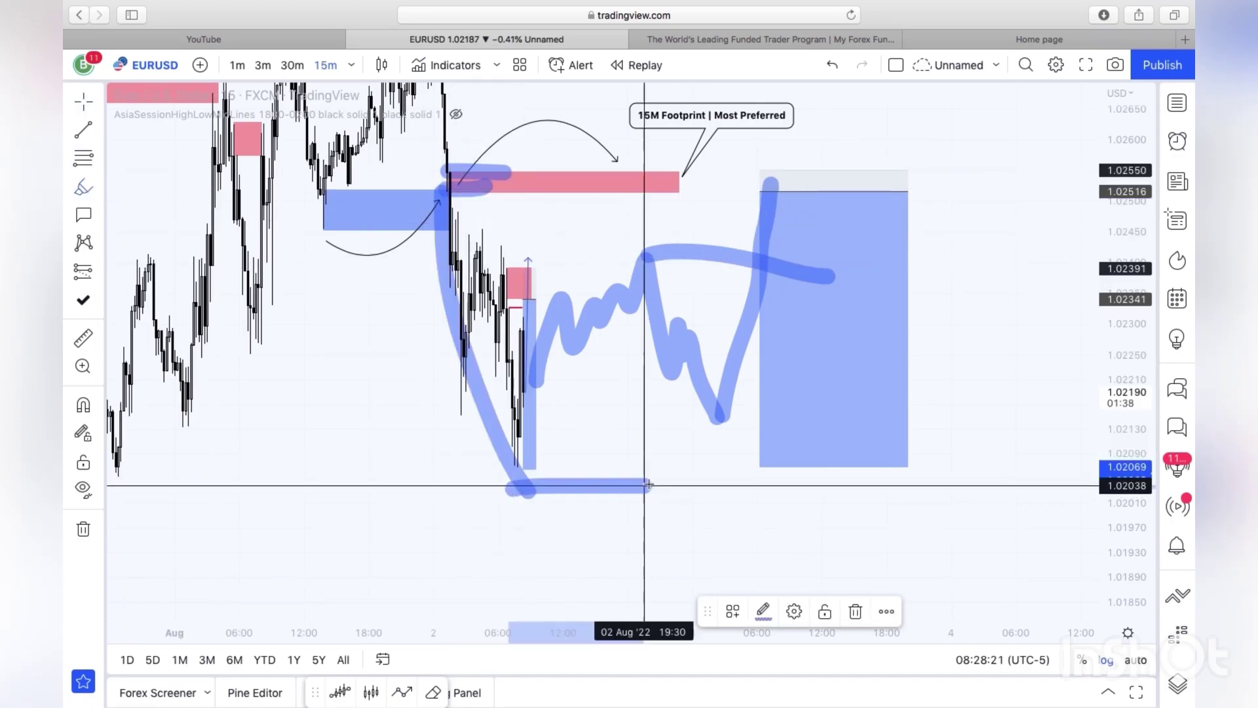
mouse_move(463, 385)
left_mouse_down()
mouse_move(514, 332)
mouse_move(628, 357)
mouse_move(686, 178)
mouse_move(816, 529)
left_mouse_up()
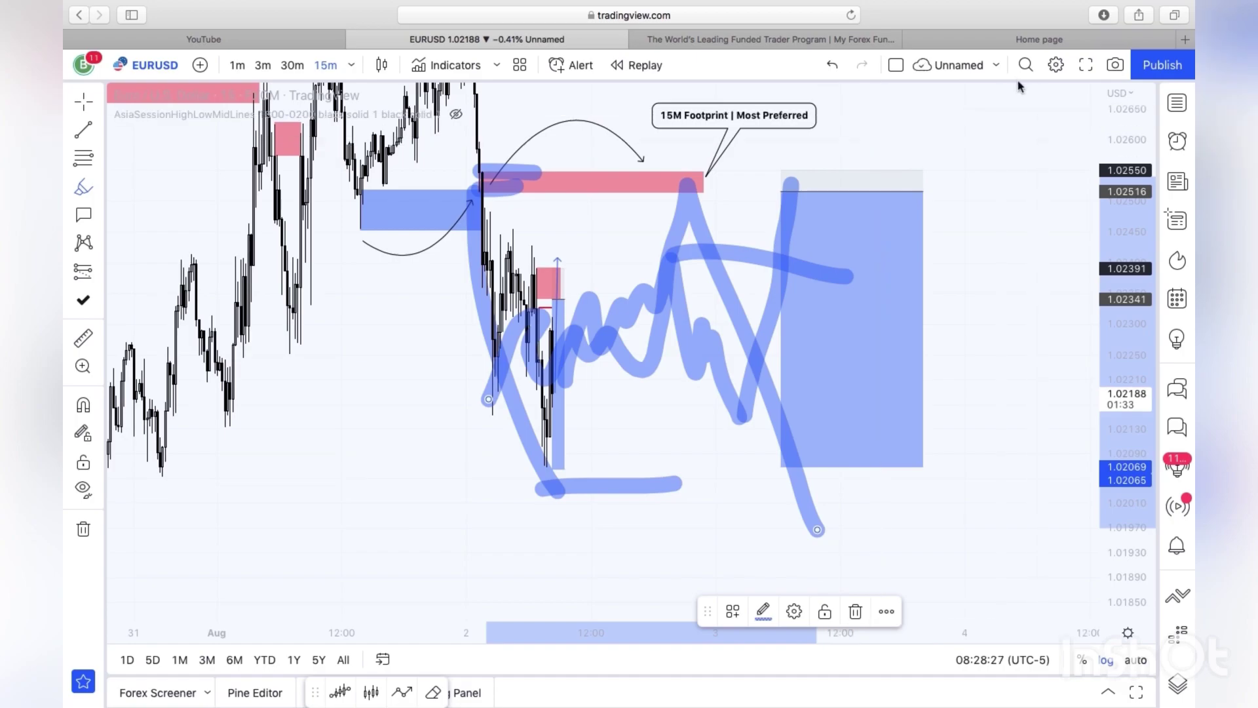
left_click(842, 66)
left_click(841, 66)
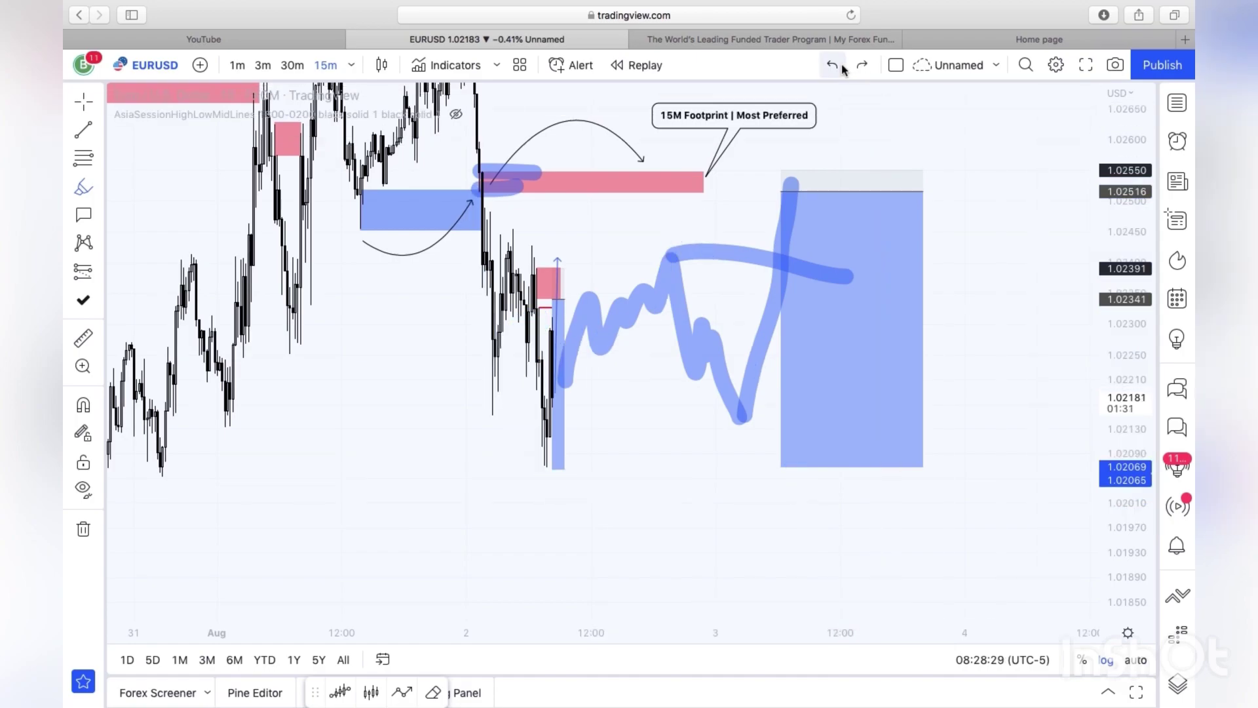
left_click(841, 67)
left_click(842, 66)
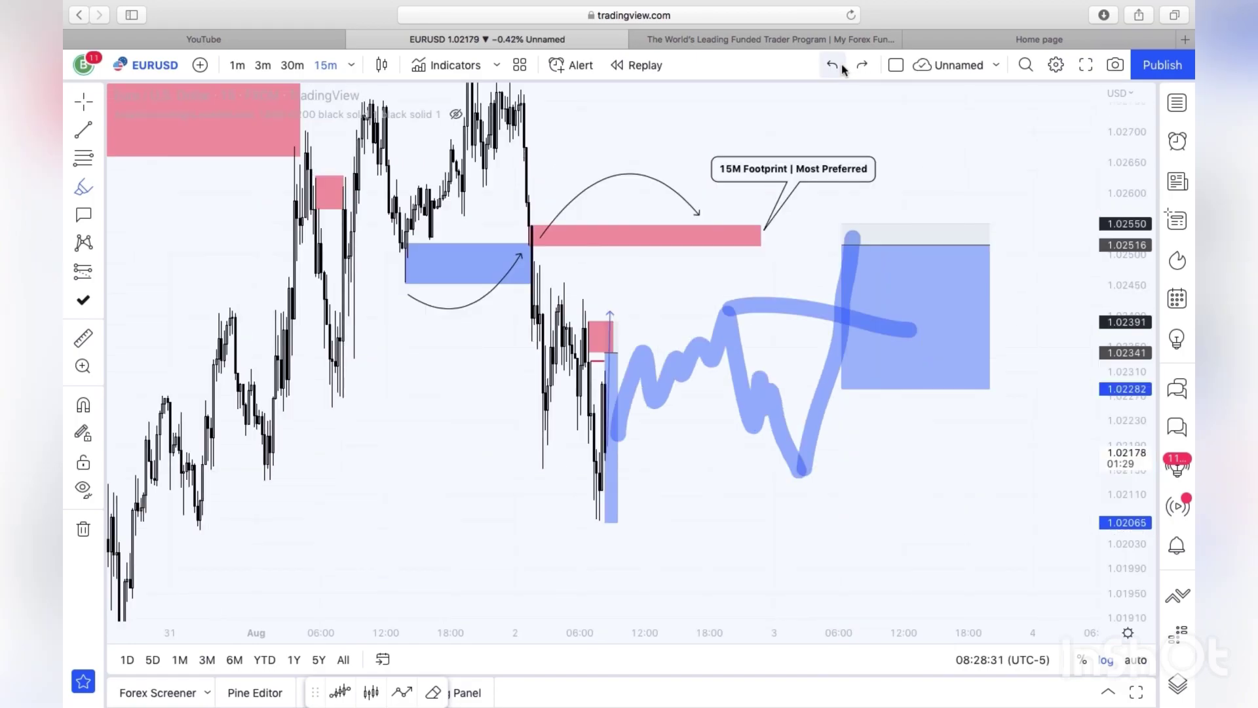
left_click(842, 66)
left_click(841, 66)
left_click(842, 66)
left_click(842, 66)
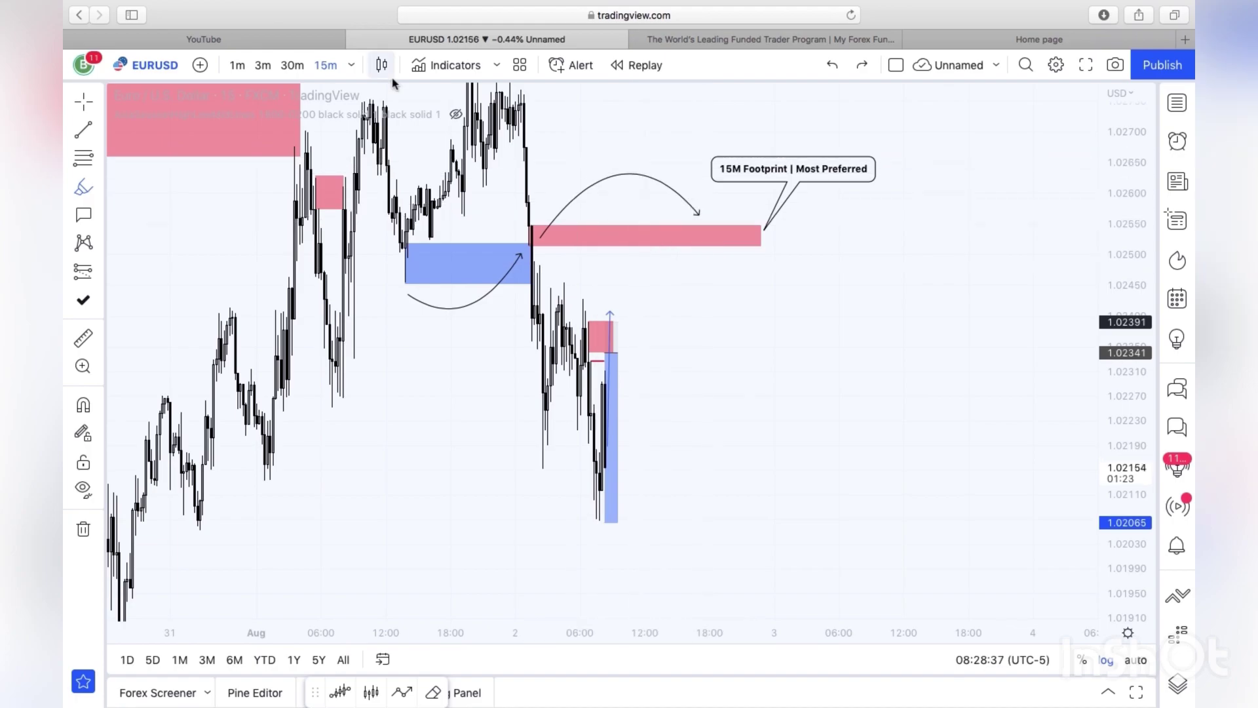
left_click(240, 61)
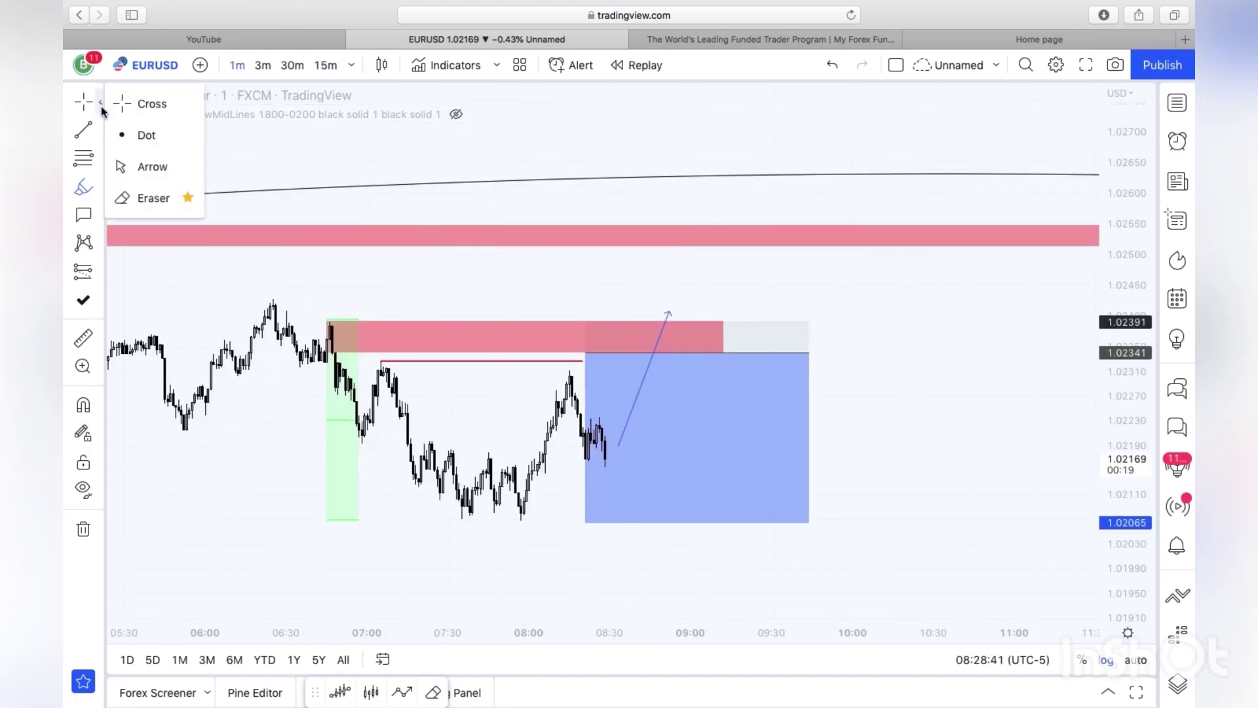
left_click(127, 198)
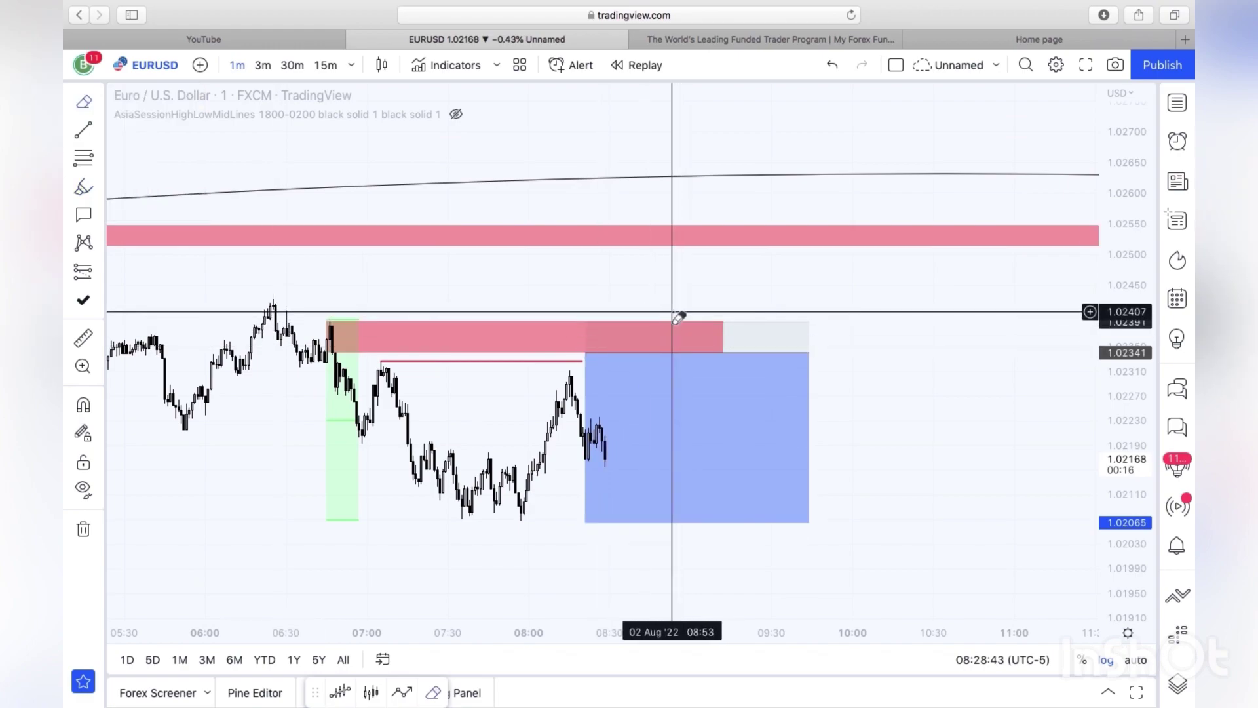
left_click(103, 190)
left_click(103, 131)
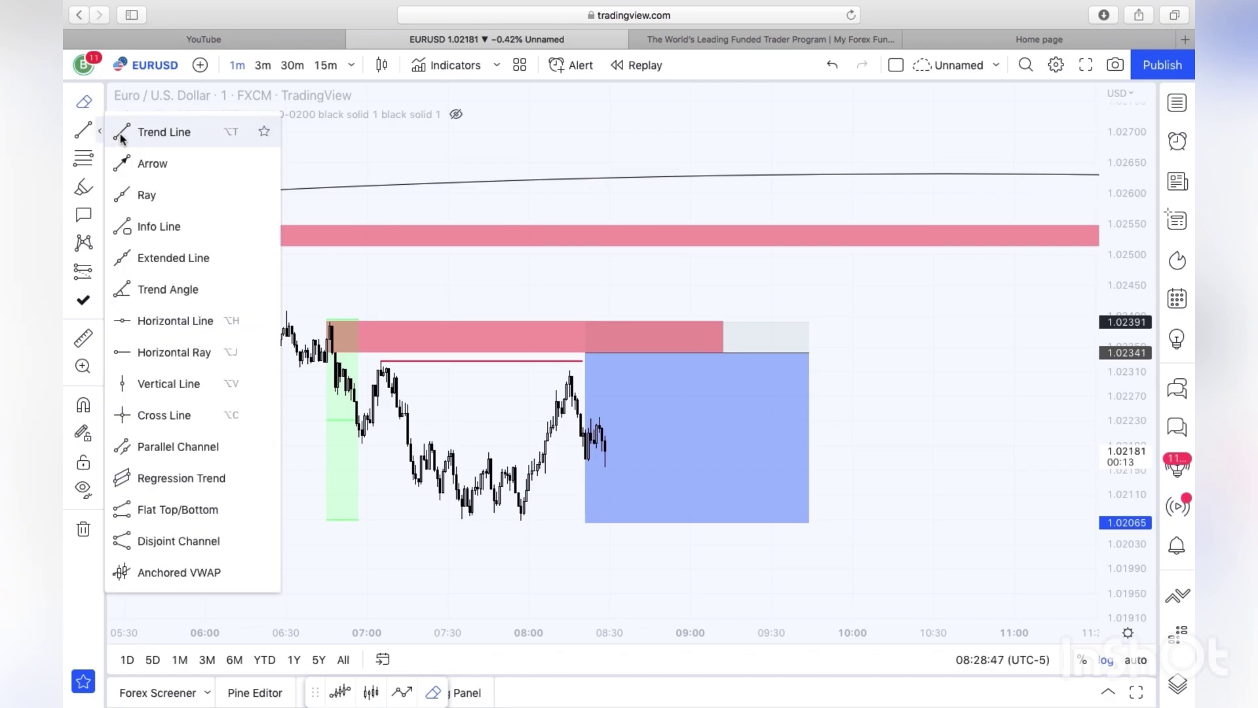
left_click(100, 190)
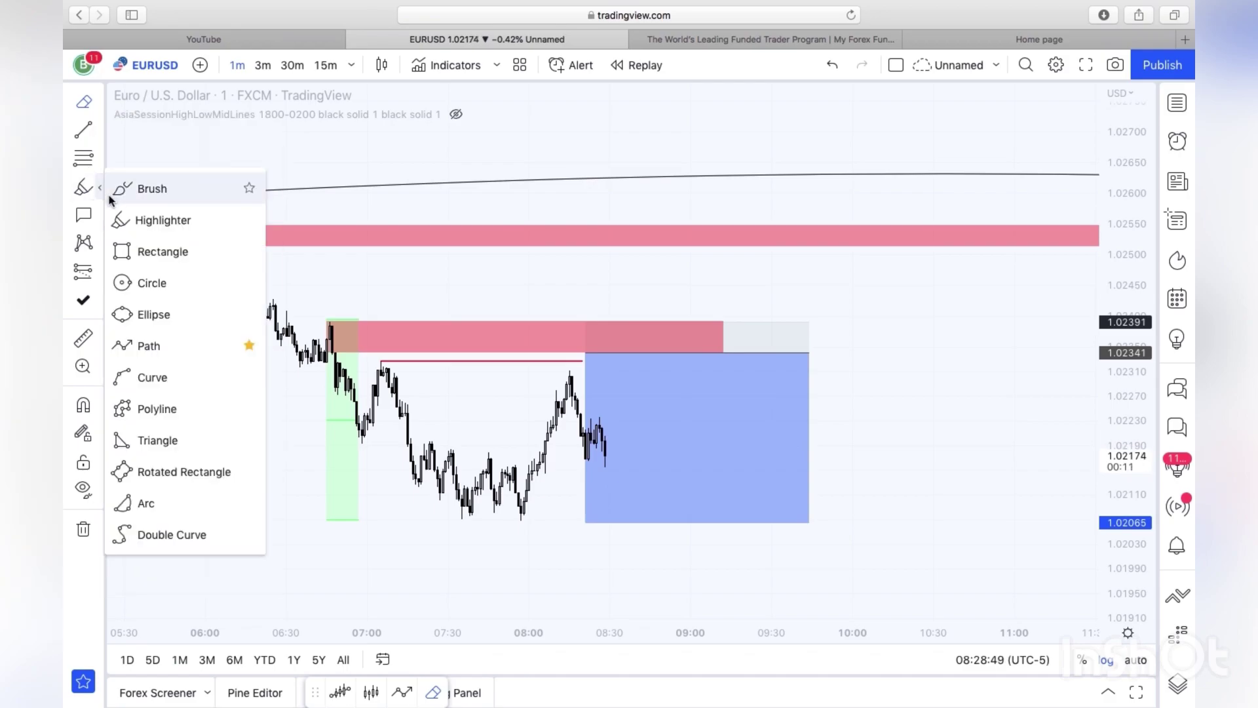
left_click(101, 137)
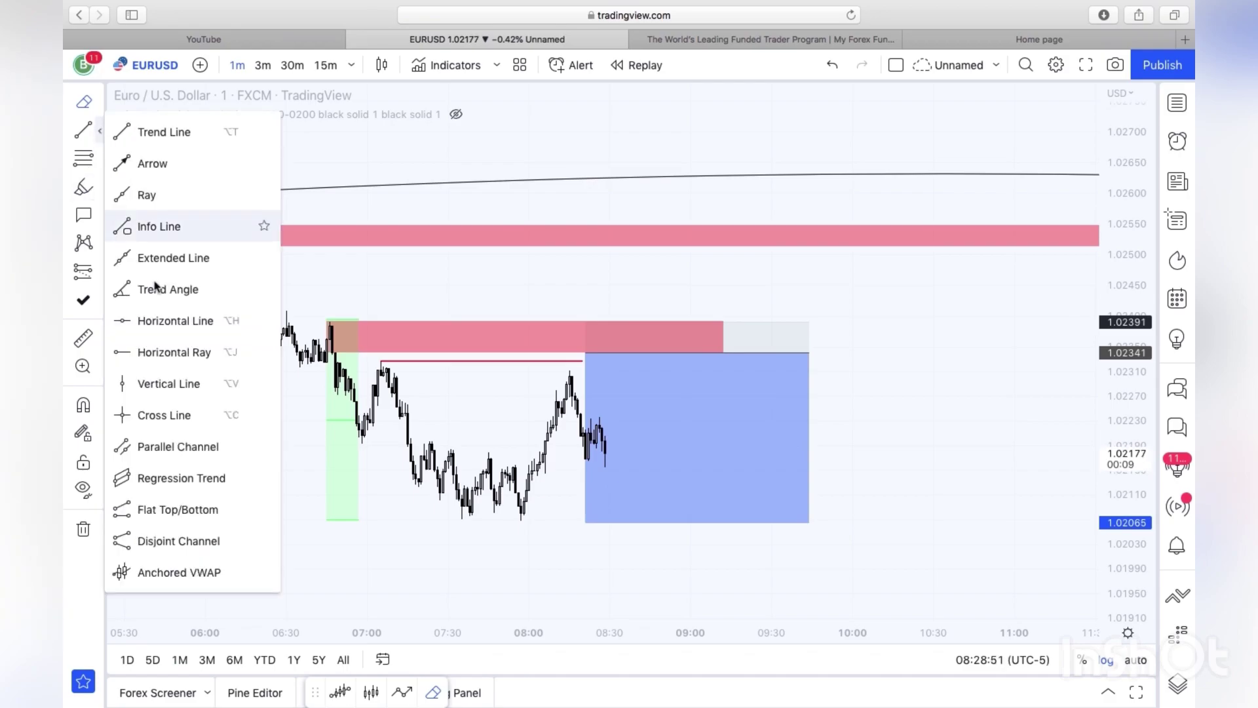
left_click(166, 160)
left_click(547, 290)
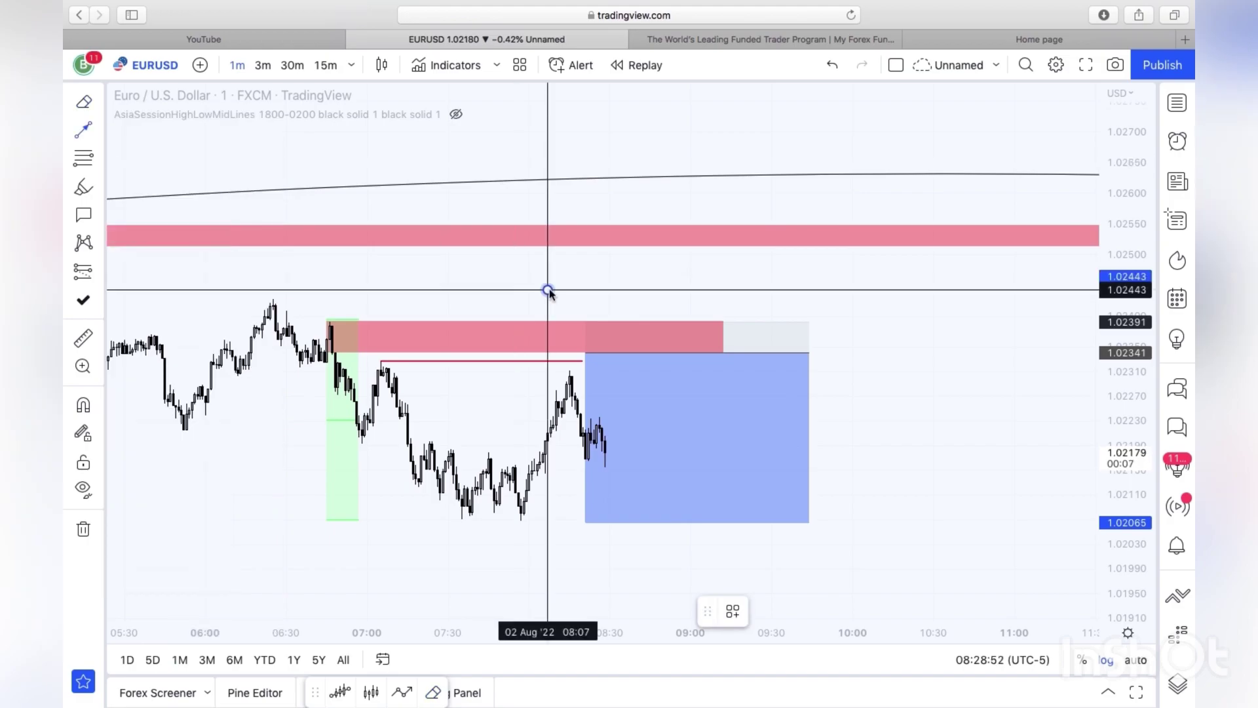
left_click(665, 272)
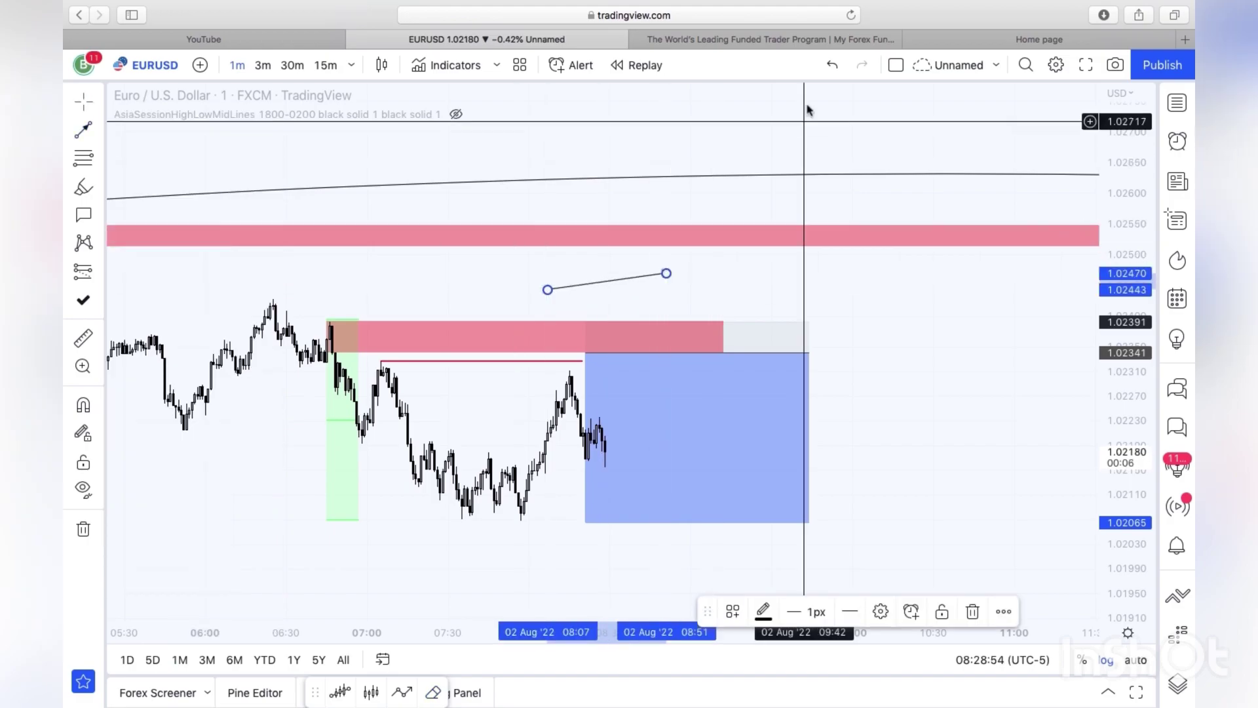
left_click(830, 77)
Pan the chart and stretch the price scale so the candles around the short position look taller
left_click_drag(954, 337, 1090, 274)
left_click_drag(1005, 261, 965, 168)
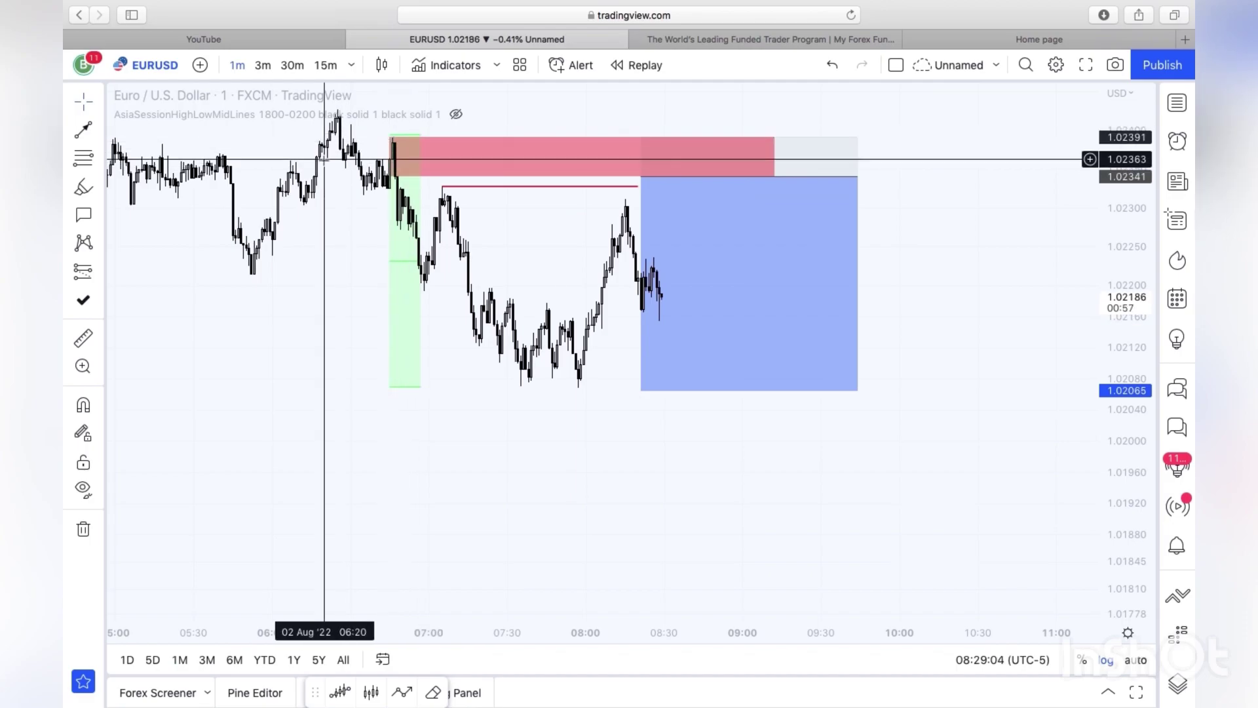
left_click_drag(303, 298, 406, 331)
left_click_drag(1138, 509, 1137, 458)
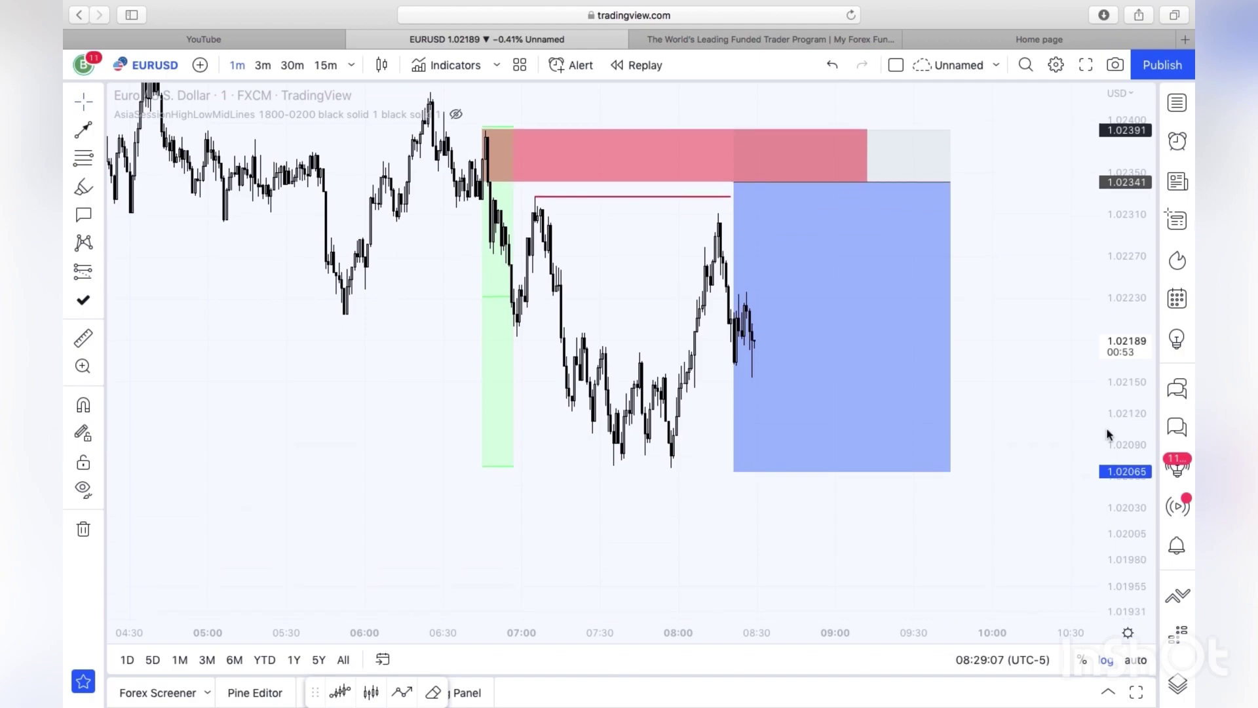
left_click_drag(1068, 413, 956, 417)
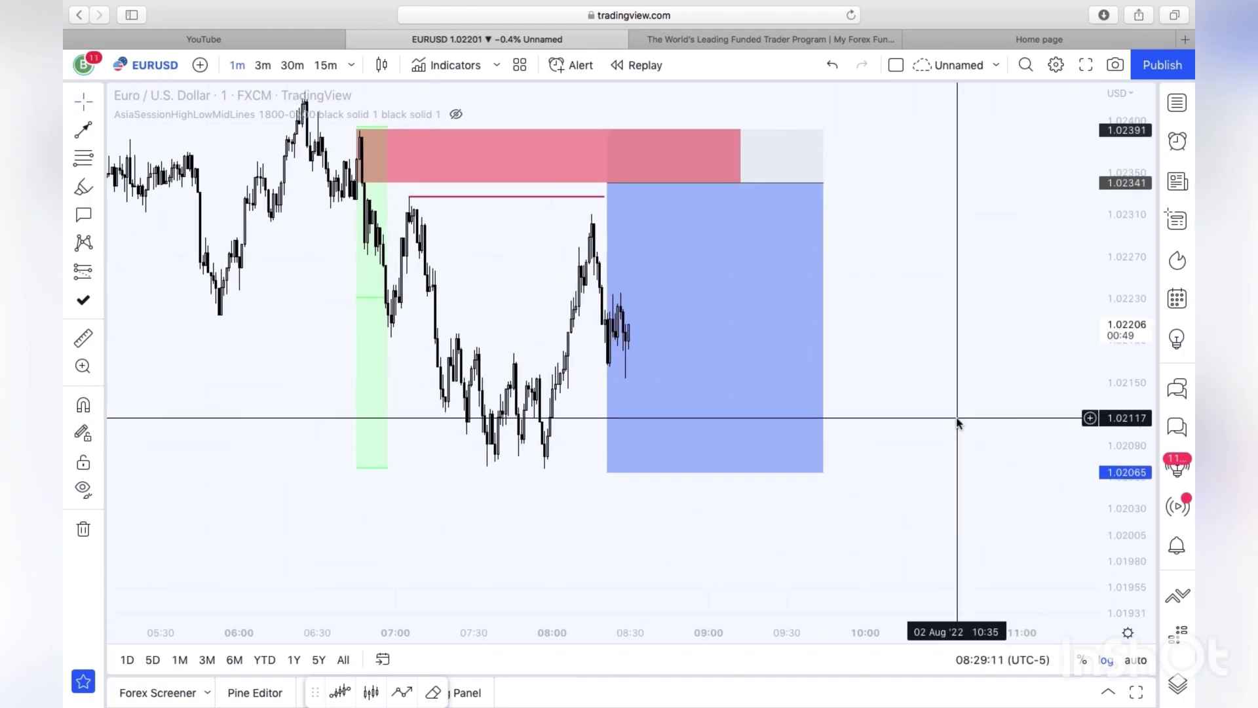
left_click_drag(967, 327, 975, 337)
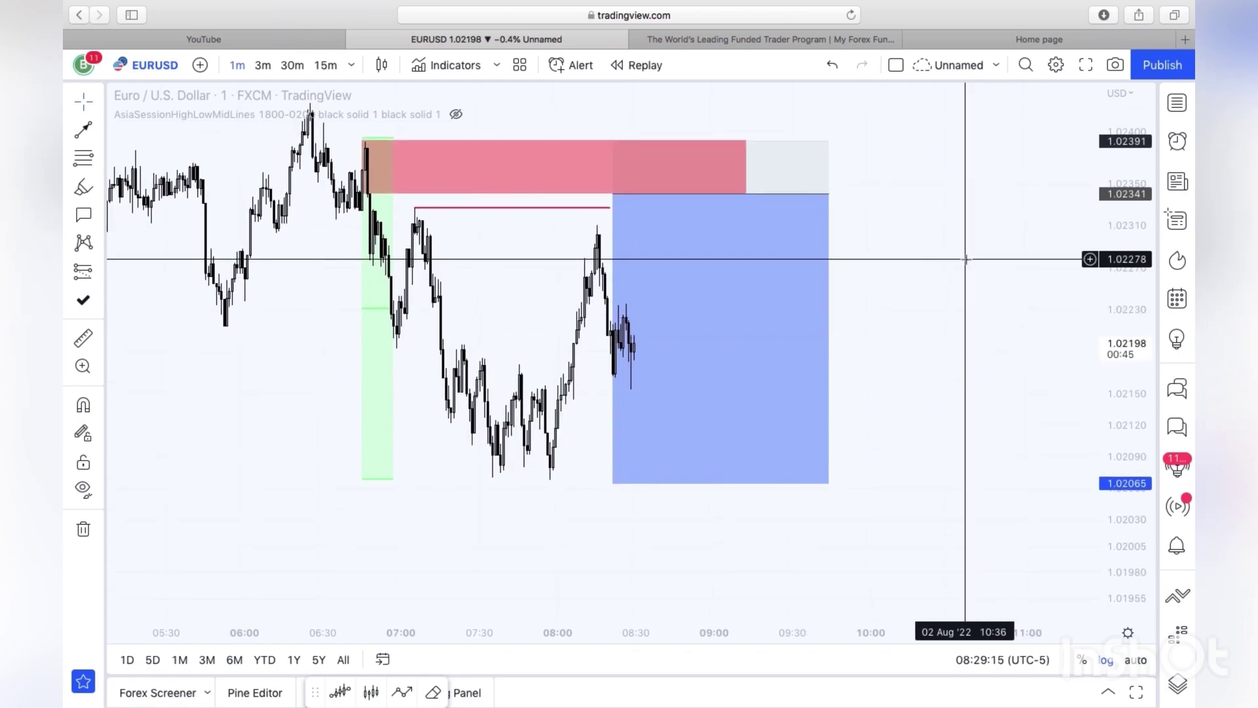
left_click_drag(968, 265, 969, 269)
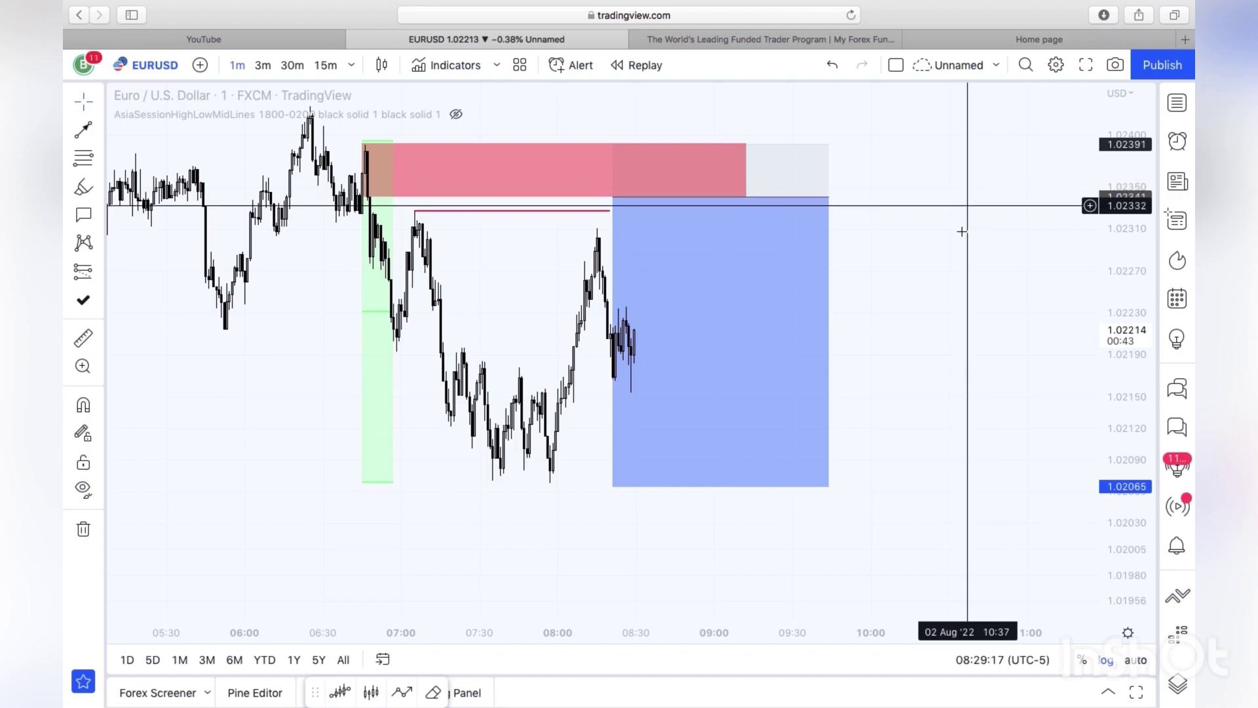
Select the short position to view its stats, then deselect it
left_click(613, 394)
left_click(885, 406)
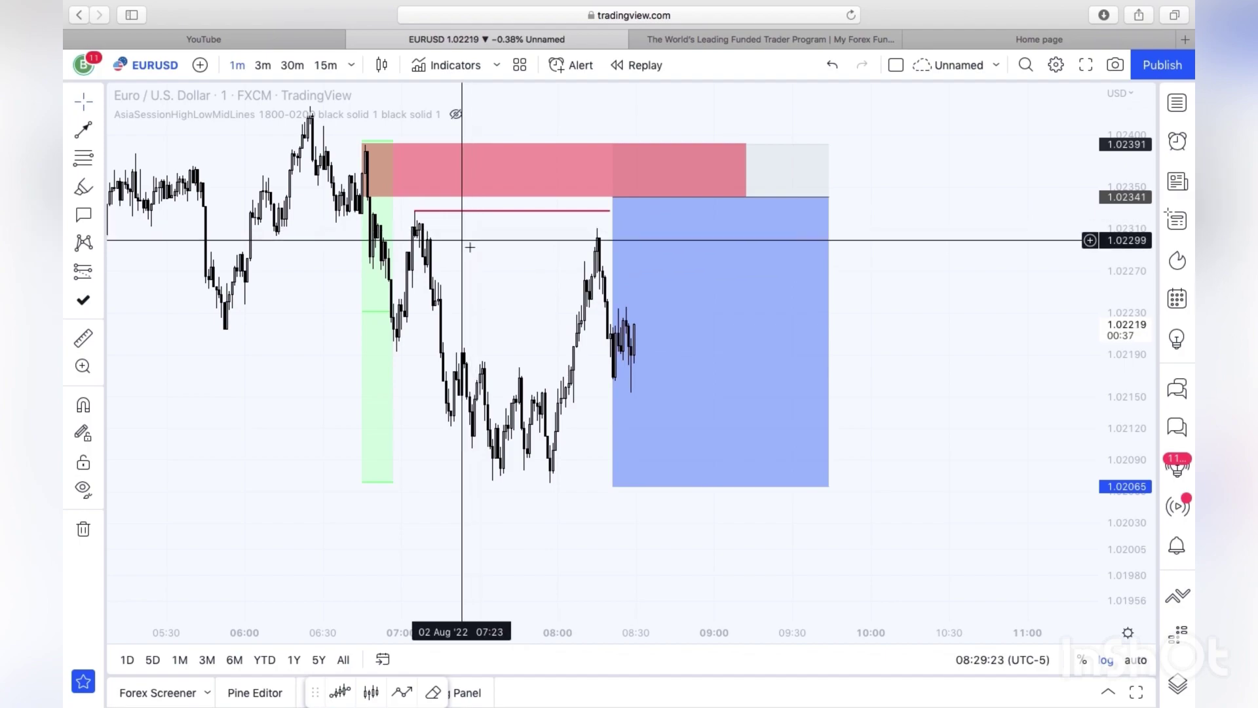
mouse_move(576, 226)
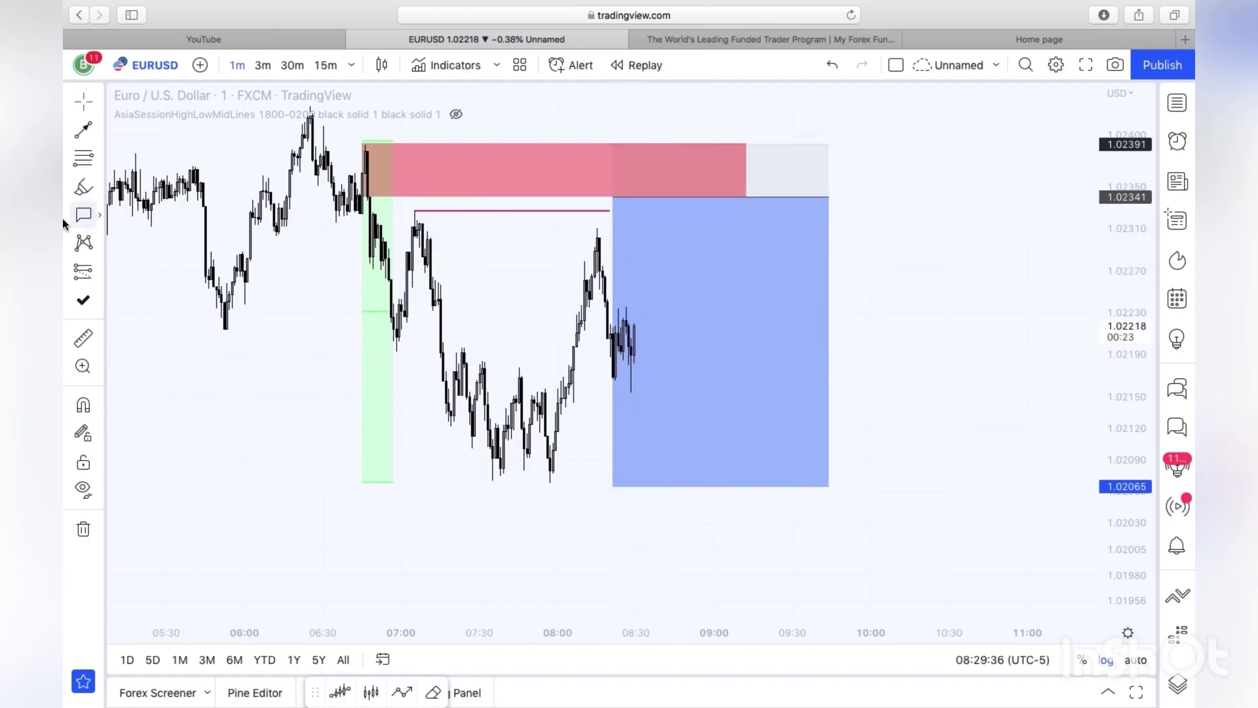
left_click(79, 186)
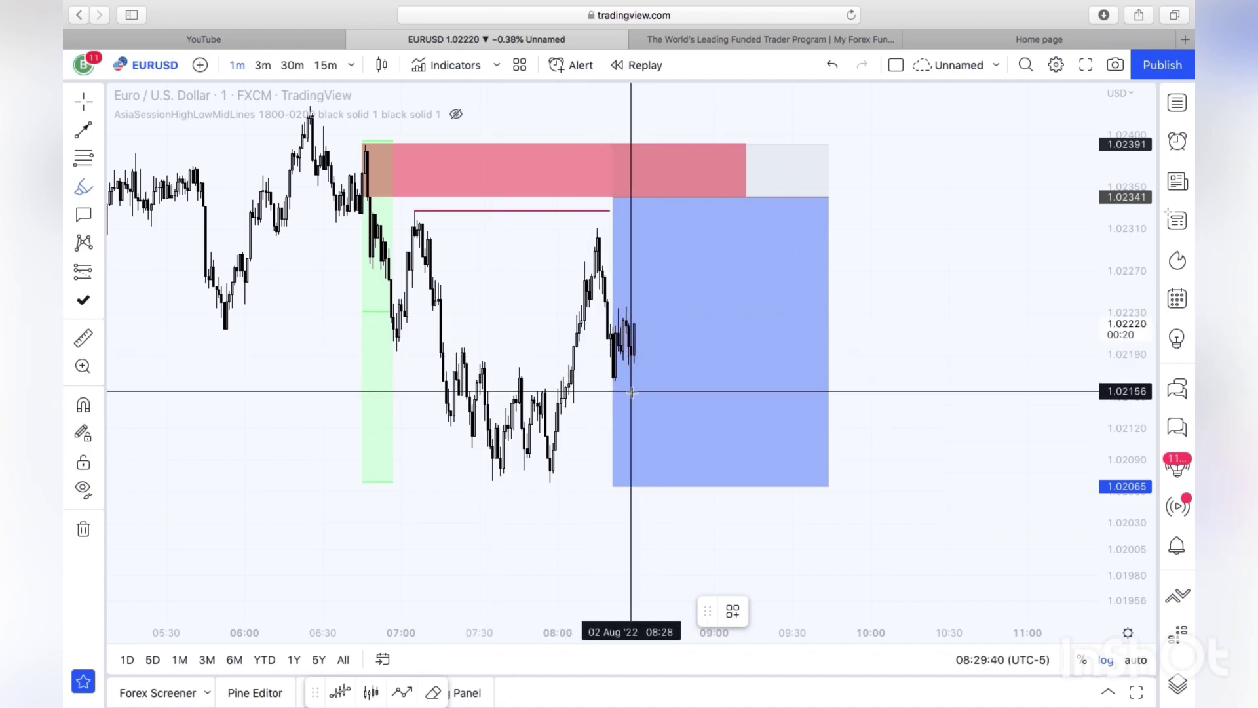
left_click_drag(633, 362, 647, 282)
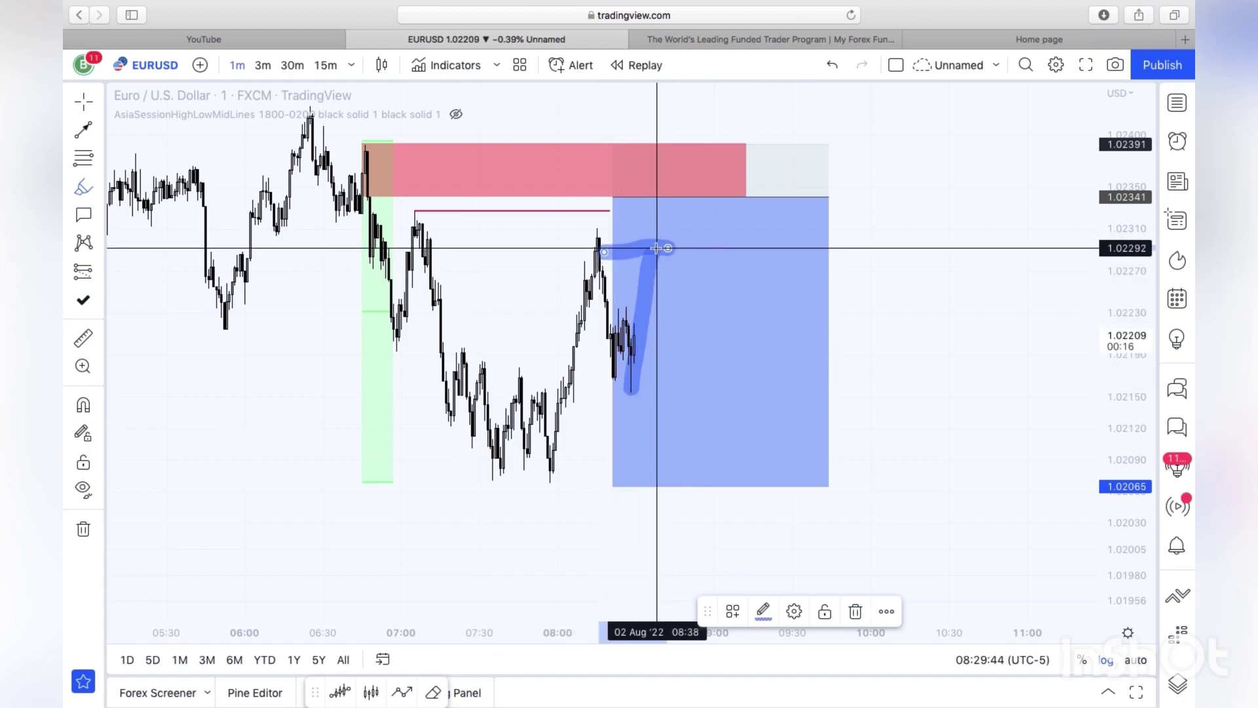
mouse_move(654, 258)
left_mouse_down()
mouse_move(651, 282)
mouse_move(699, 284)
mouse_move(730, 320)
left_mouse_up()
mouse_move(601, 211)
left_mouse_down()
mouse_move(766, 289)
mouse_move(736, 293)
mouse_move(764, 196)
mouse_move(827, 486)
left_mouse_up()
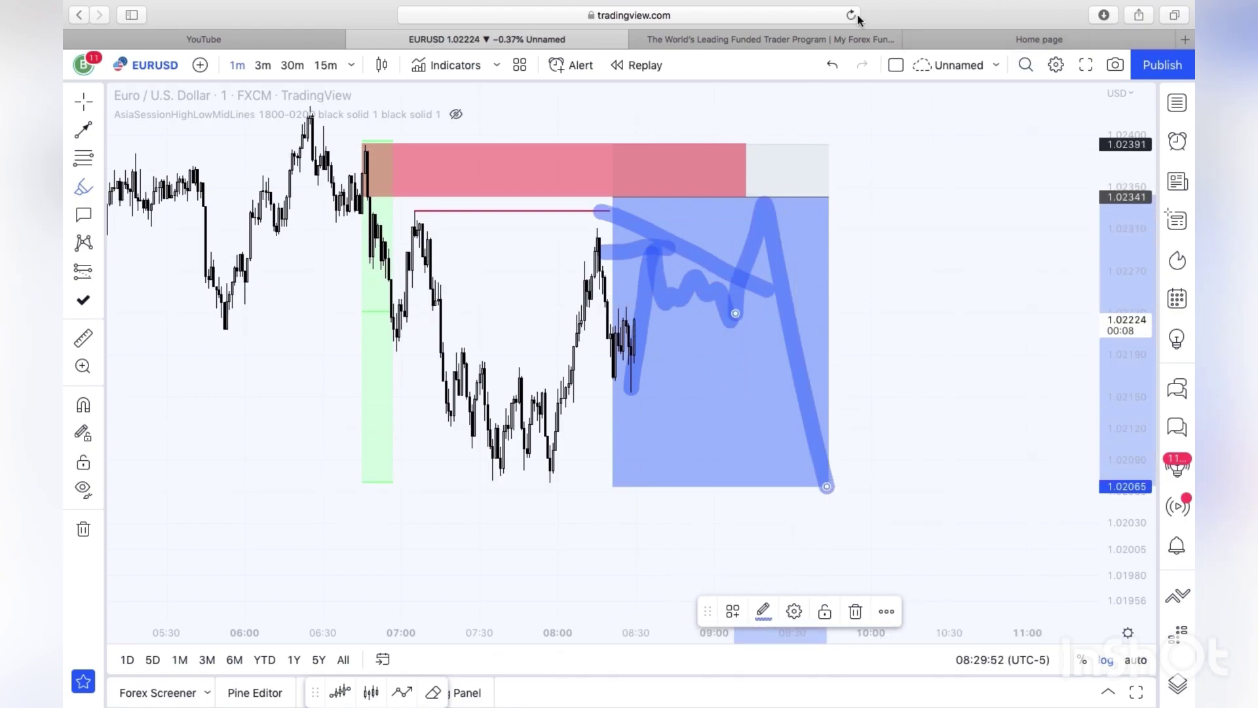
left_click(833, 64)
left_click(834, 65)
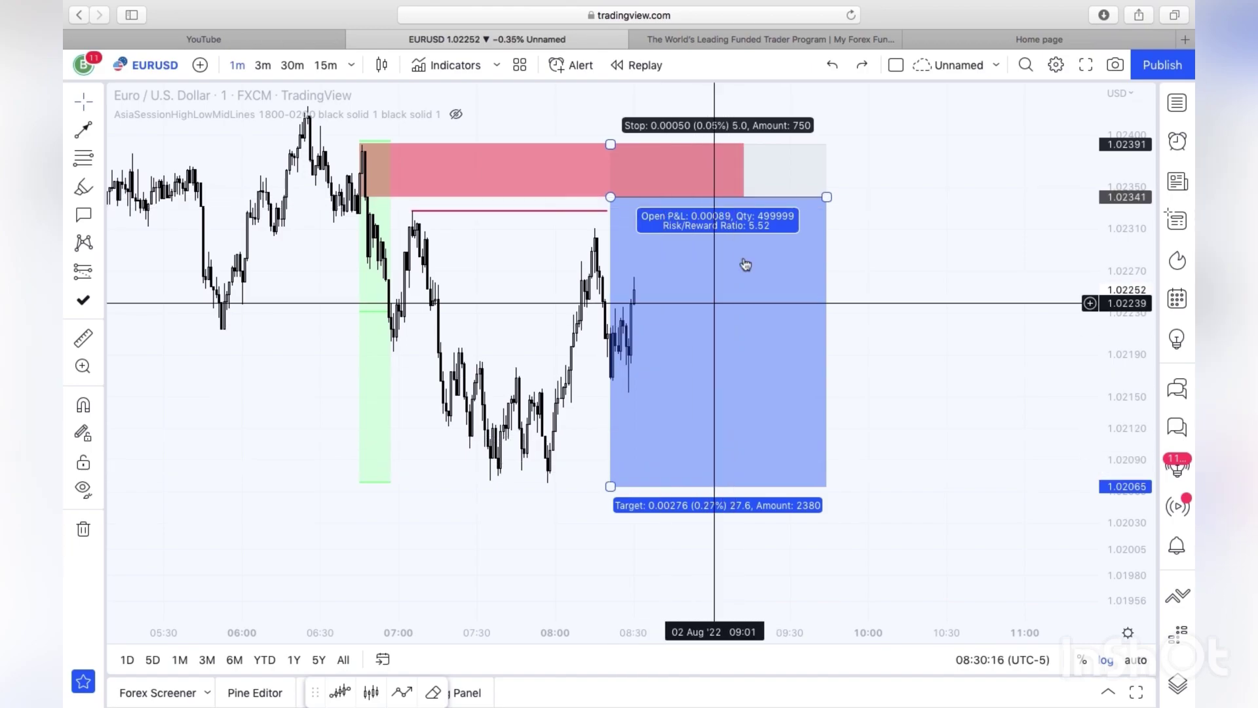
left_click_drag(865, 341, 897, 355)
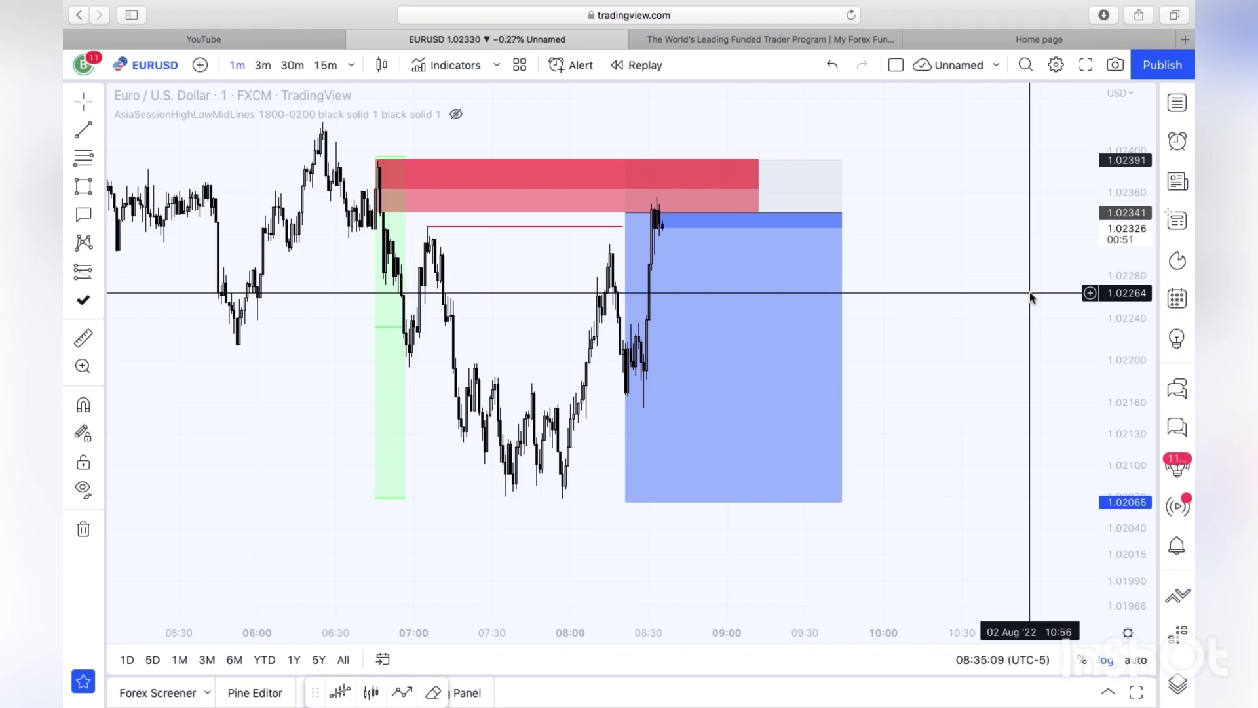
Sketch orange brush strokes and level lines inside the position box, undoing the unwanted strokes
left_click(97, 188)
left_click(146, 188)
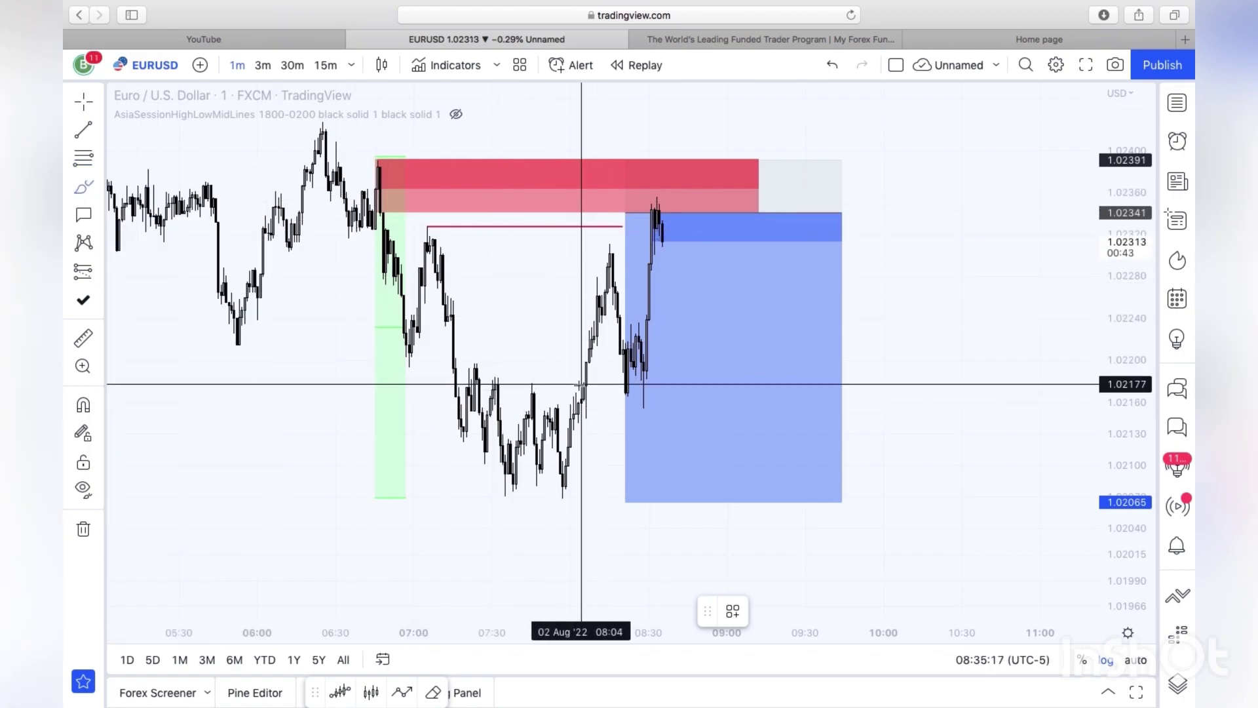
mouse_move(581, 386)
left_mouse_down()
mouse_move(583, 405)
mouse_move(581, 342)
mouse_move(606, 259)
left_mouse_up()
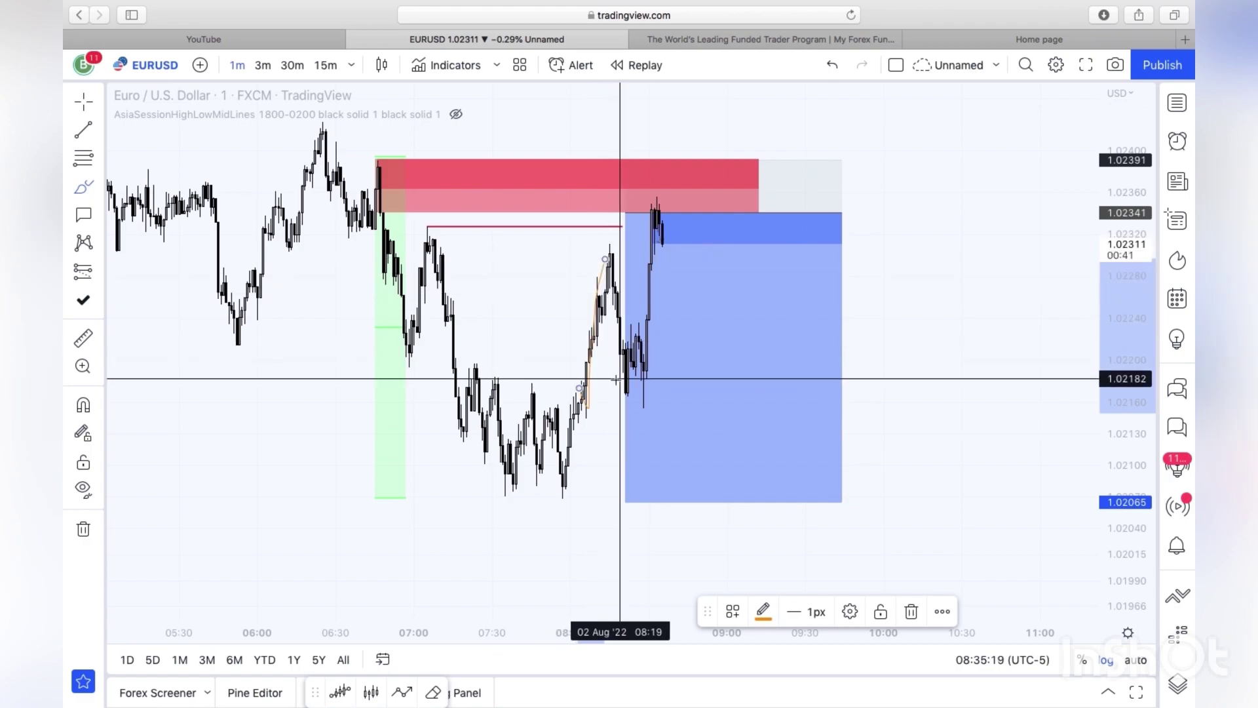
mouse_move(590, 391)
left_mouse_down()
mouse_move(660, 399)
mouse_move(649, 390)
mouse_move(677, 254)
left_mouse_up()
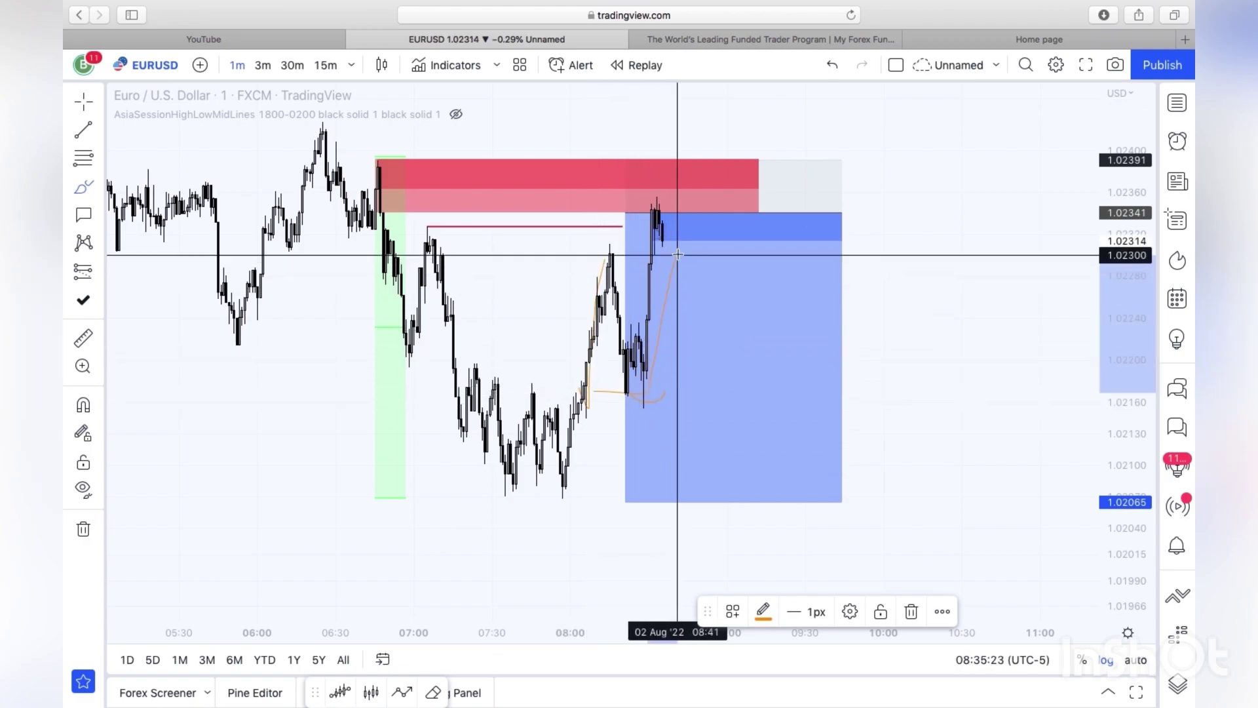
left_click(831, 65)
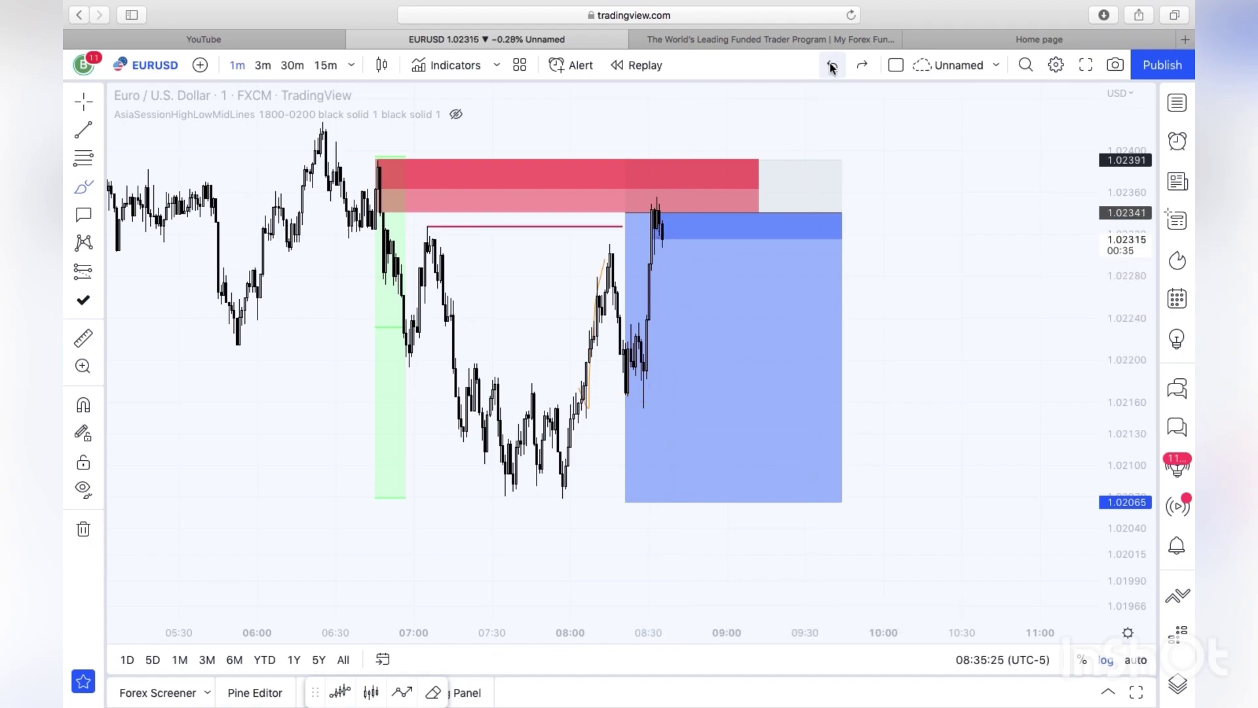
left_click_drag(655, 260, 719, 260)
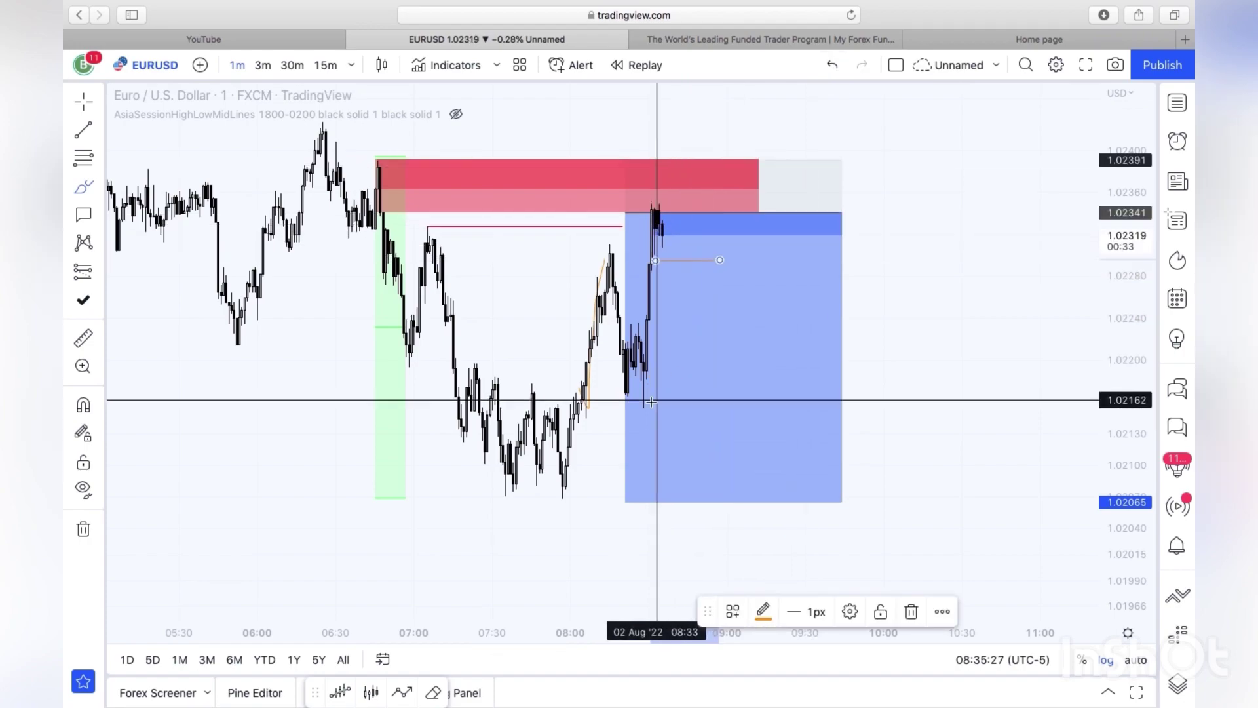
left_click_drag(651, 401, 728, 402)
left_click_drag(646, 340, 728, 340)
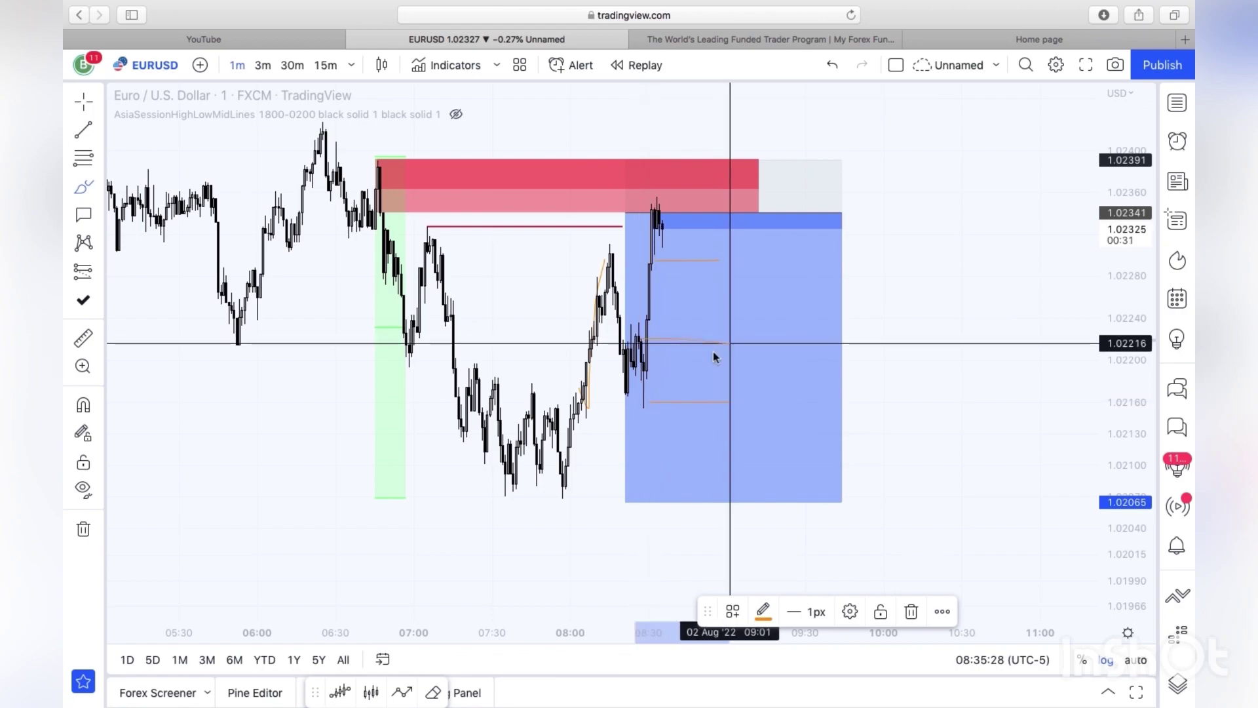
mouse_move(650, 355)
left_mouse_down()
mouse_move(685, 354)
mouse_move(692, 378)
mouse_move(716, 386)
left_mouse_up()
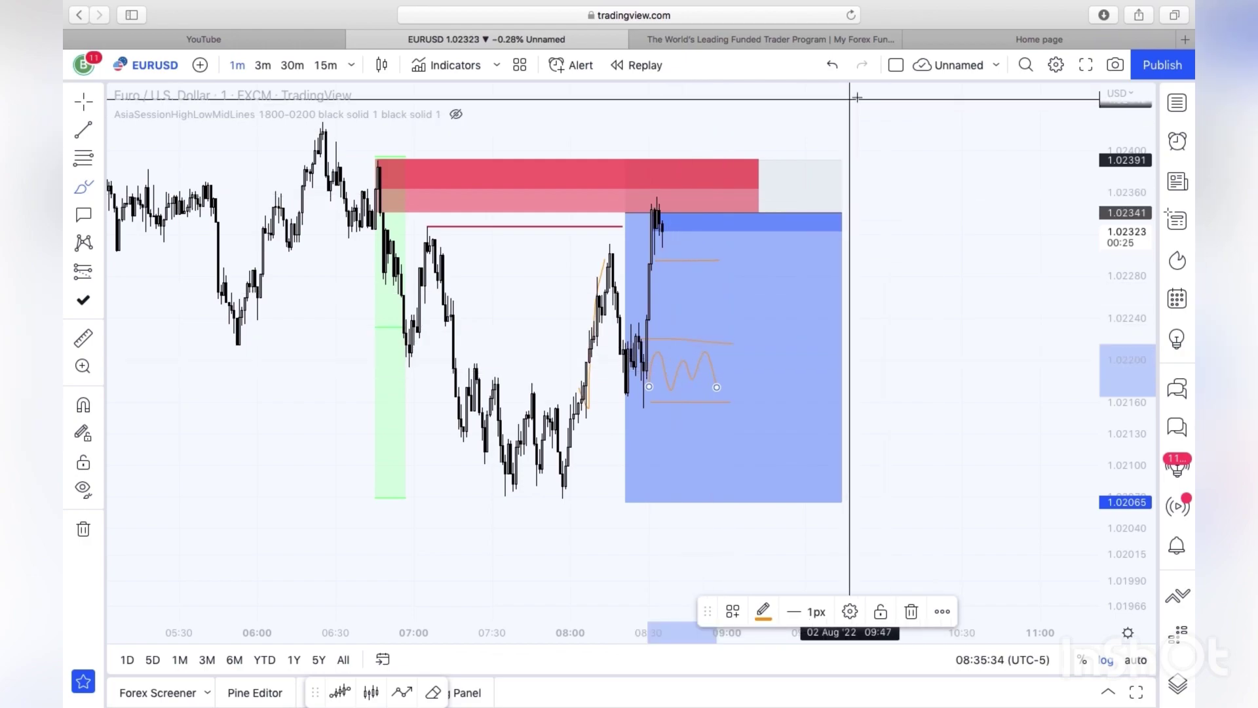
left_click(833, 66)
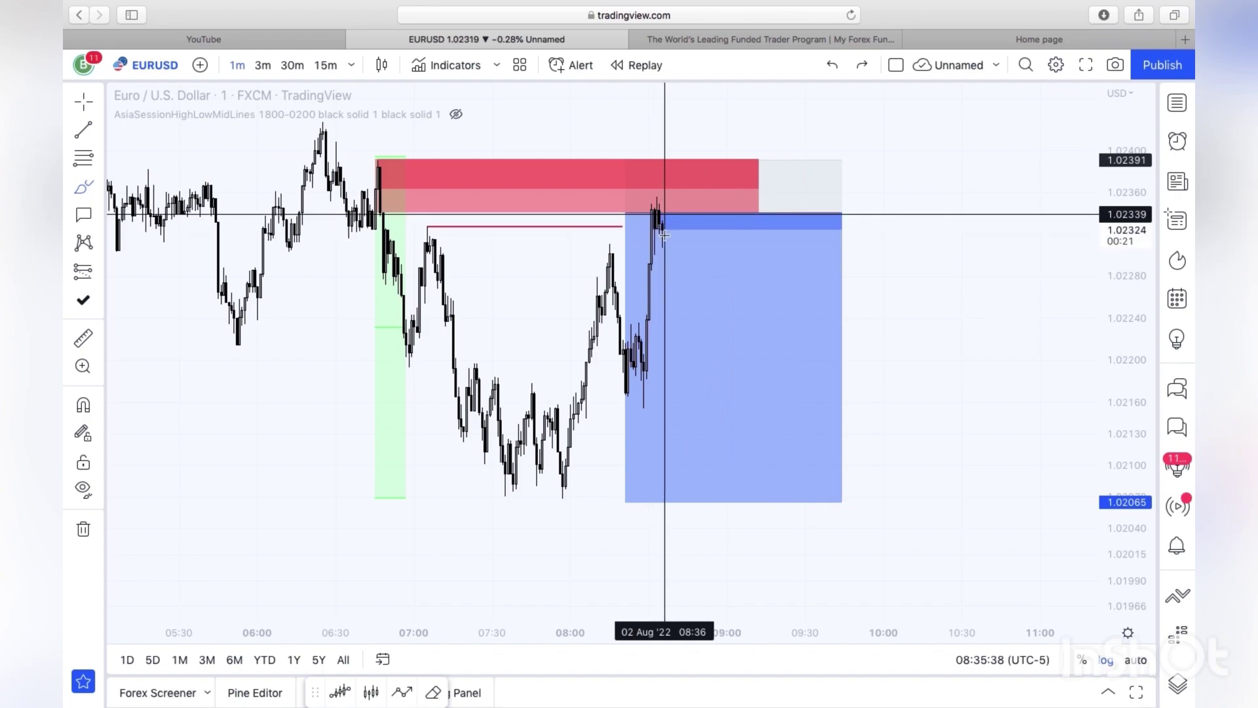
Try more orange path strokes and a short line in the box, undoing each one
left_click_drag(689, 198, 658, 197)
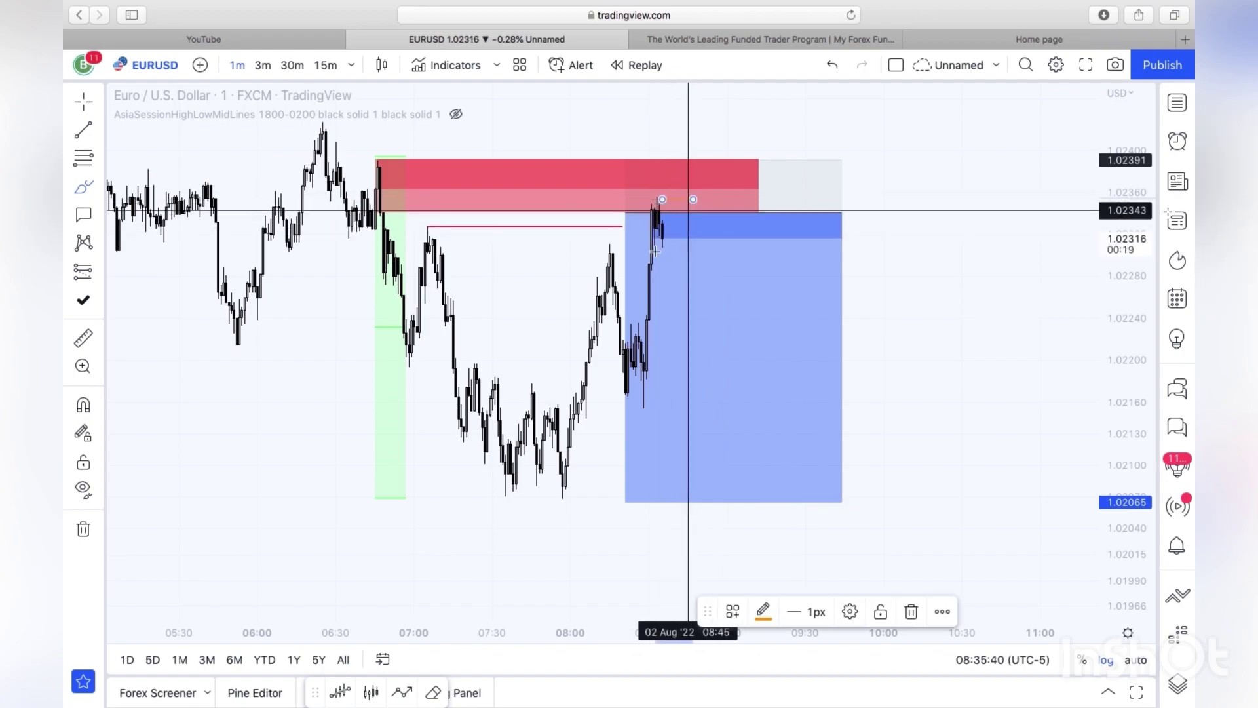
mouse_move(650, 266)
left_mouse_down()
mouse_move(720, 266)
mouse_move(674, 345)
left_mouse_up()
left_click(832, 65)
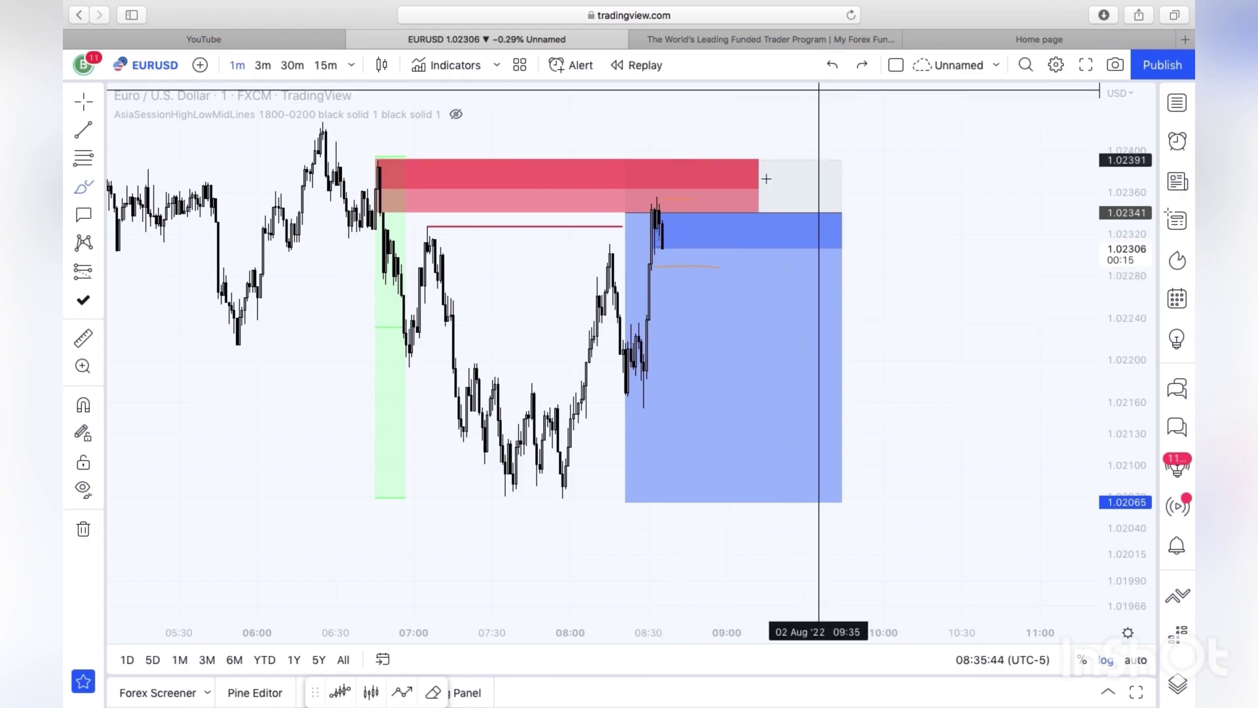
mouse_move(669, 252)
left_mouse_down()
mouse_move(690, 196)
mouse_move(730, 283)
left_mouse_up()
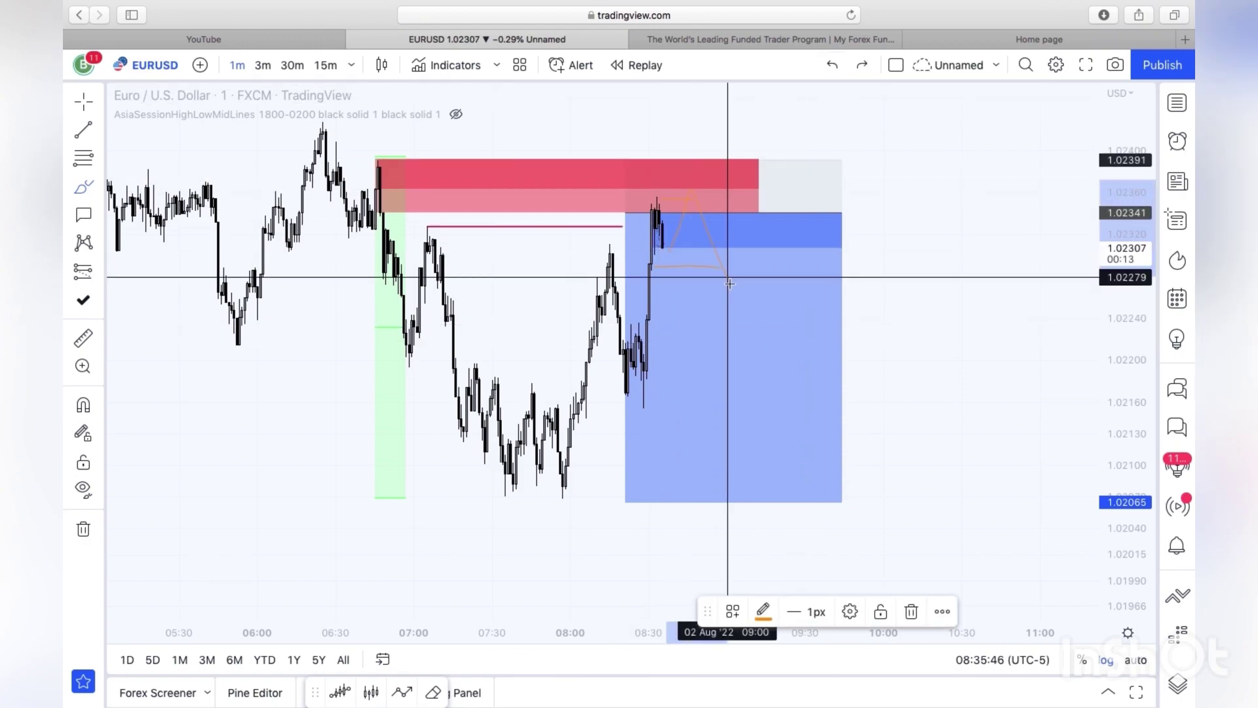
left_click(834, 65)
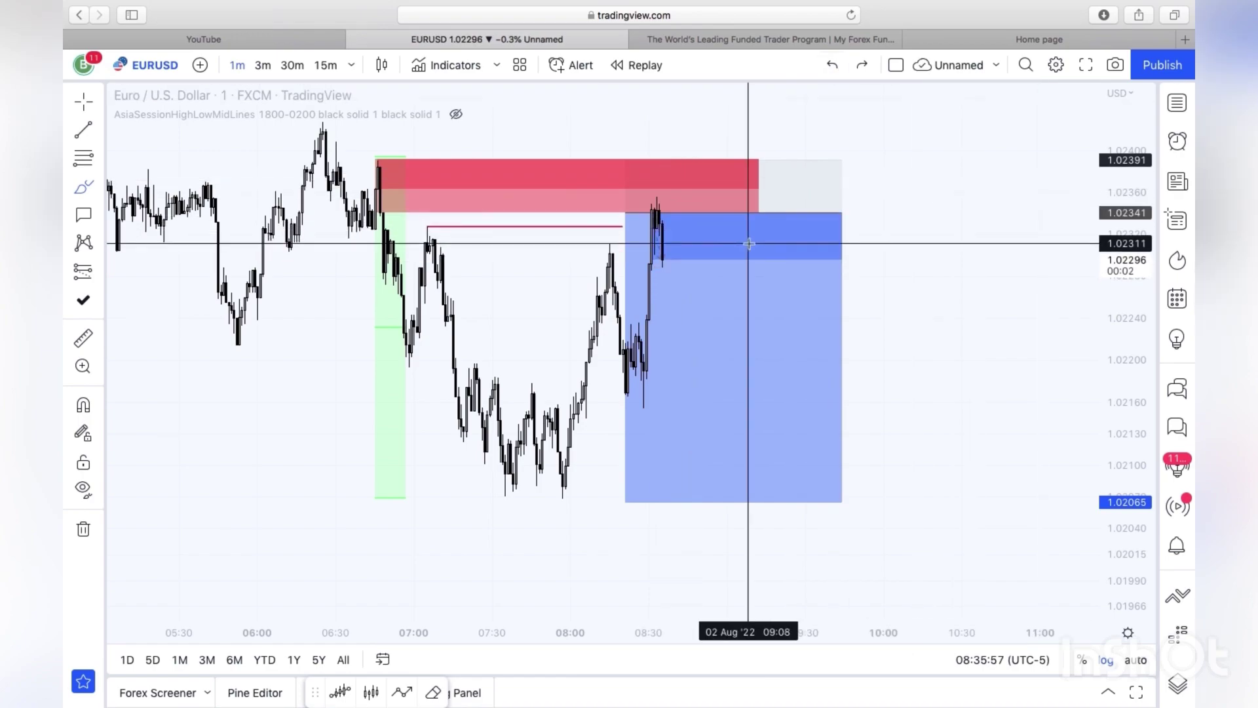
left_click(647, 359)
left_click(648, 407)
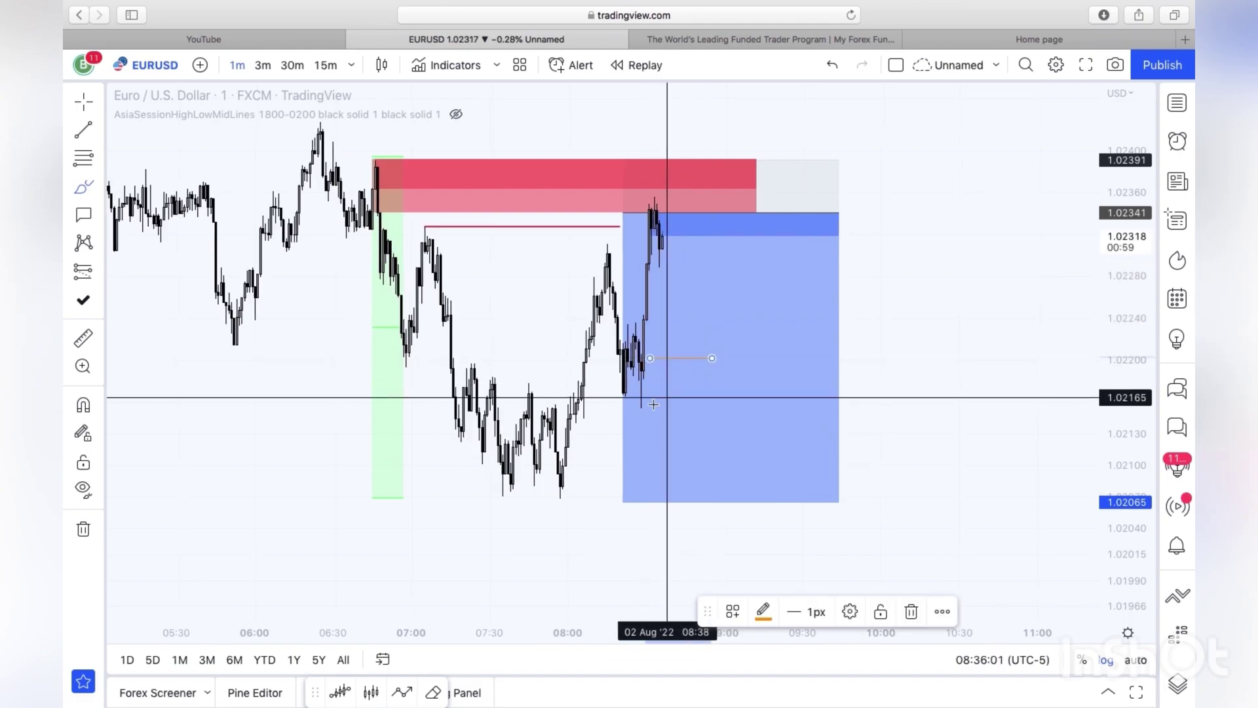
left_click(742, 407)
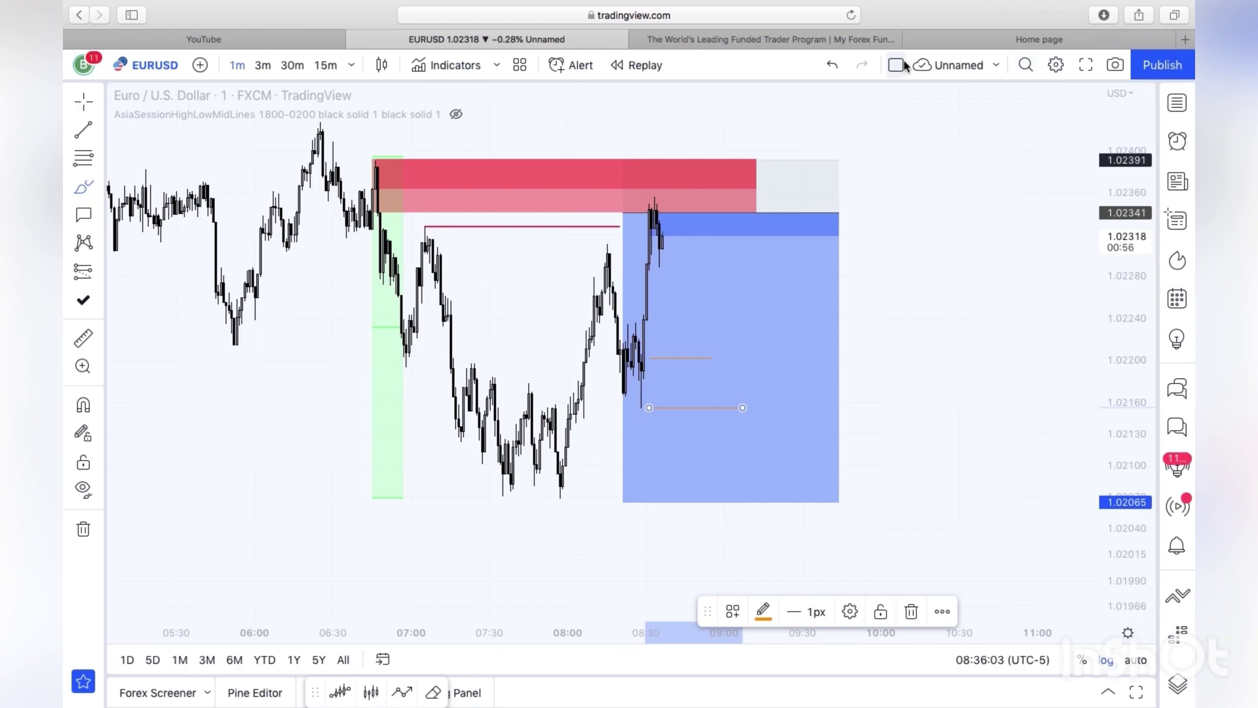
left_click(832, 65)
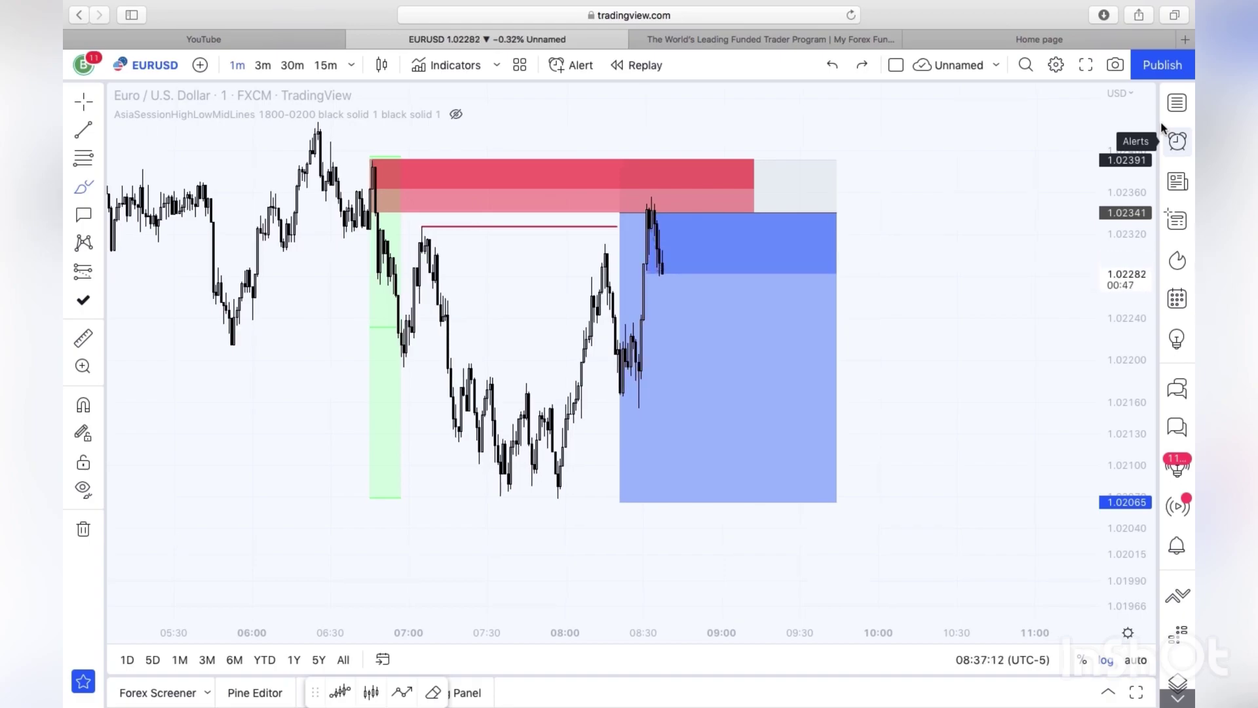
Draw a horizontal line at 1.02206 labelled 'Taking Partials Here Most Likely'
left_click(84, 129)
left_click(637, 353)
left_click(740, 353)
double_click(688, 353)
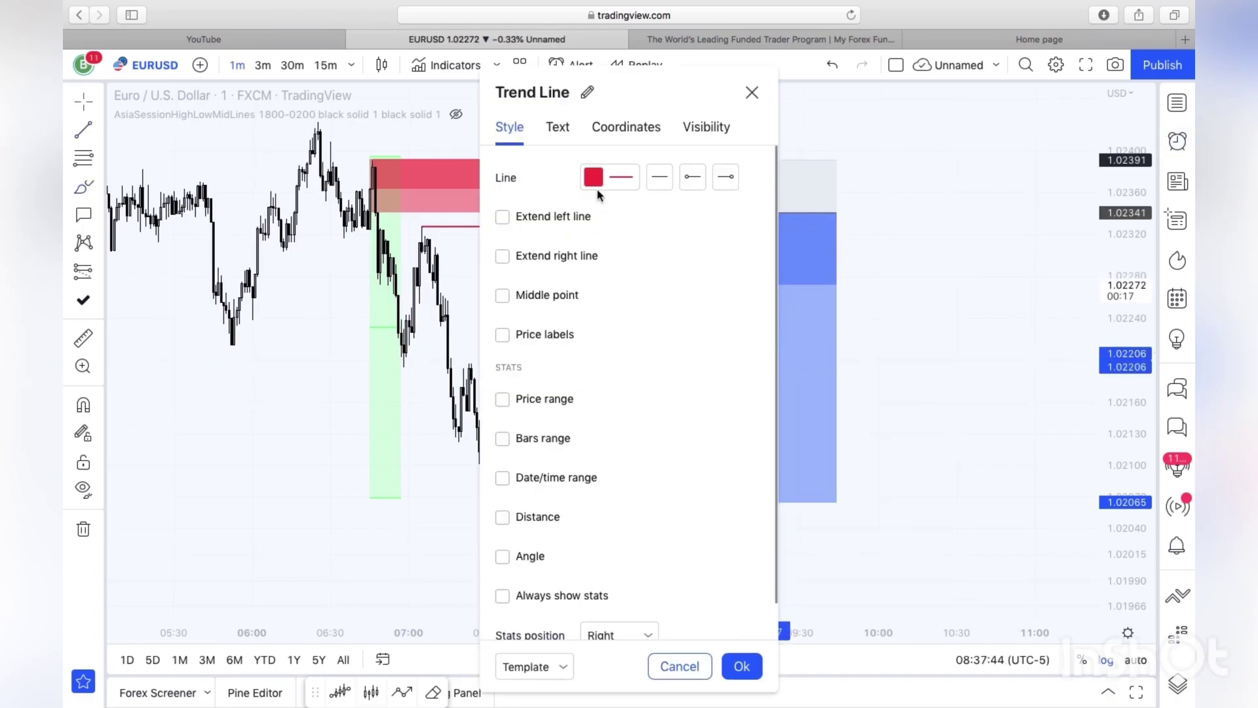
left_click(557, 126)
type("Taking Partials Here Most Likely")
left_click(742, 378)
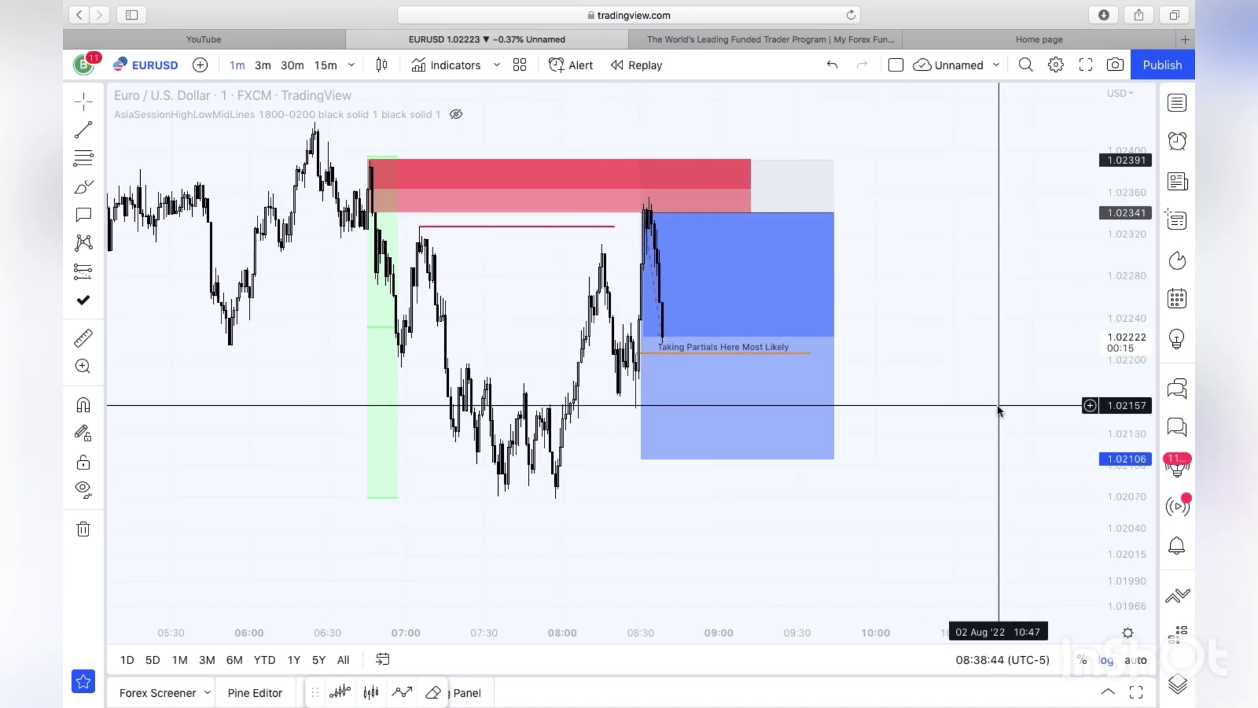
Undo the last drawing change and place a short marker below the partials line
left_click(99, 187)
left_click(832, 65)
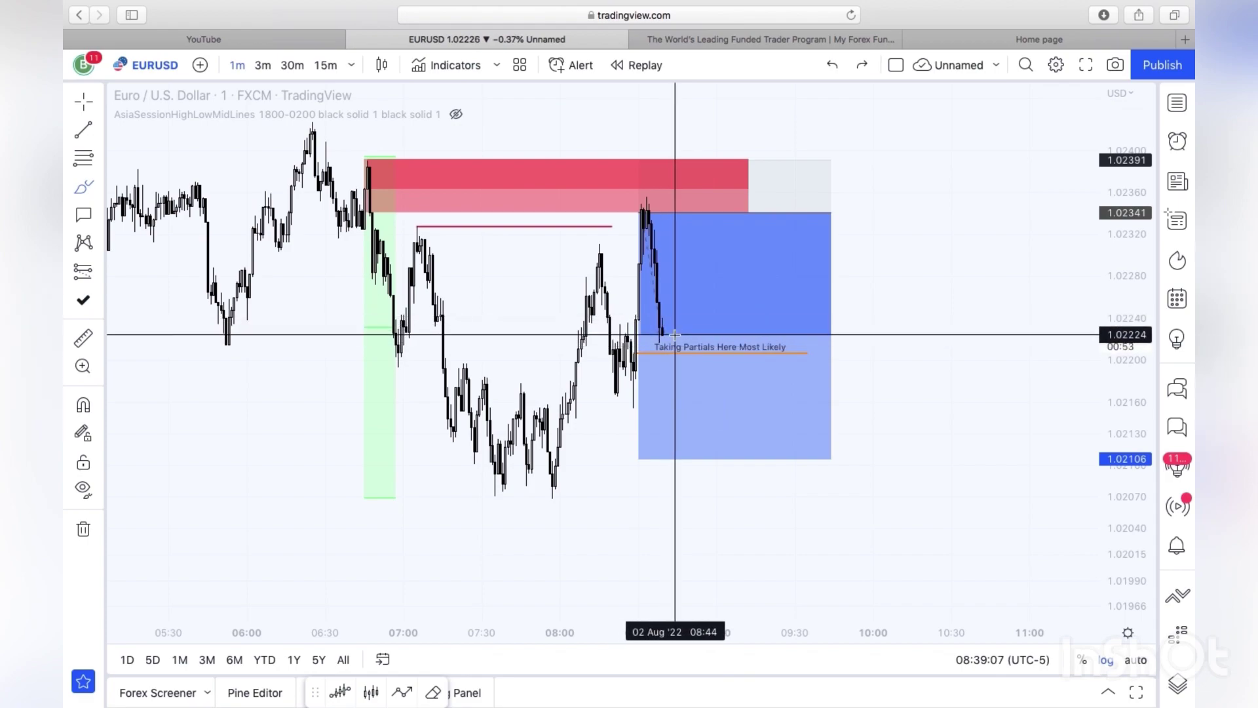
left_click(627, 323)
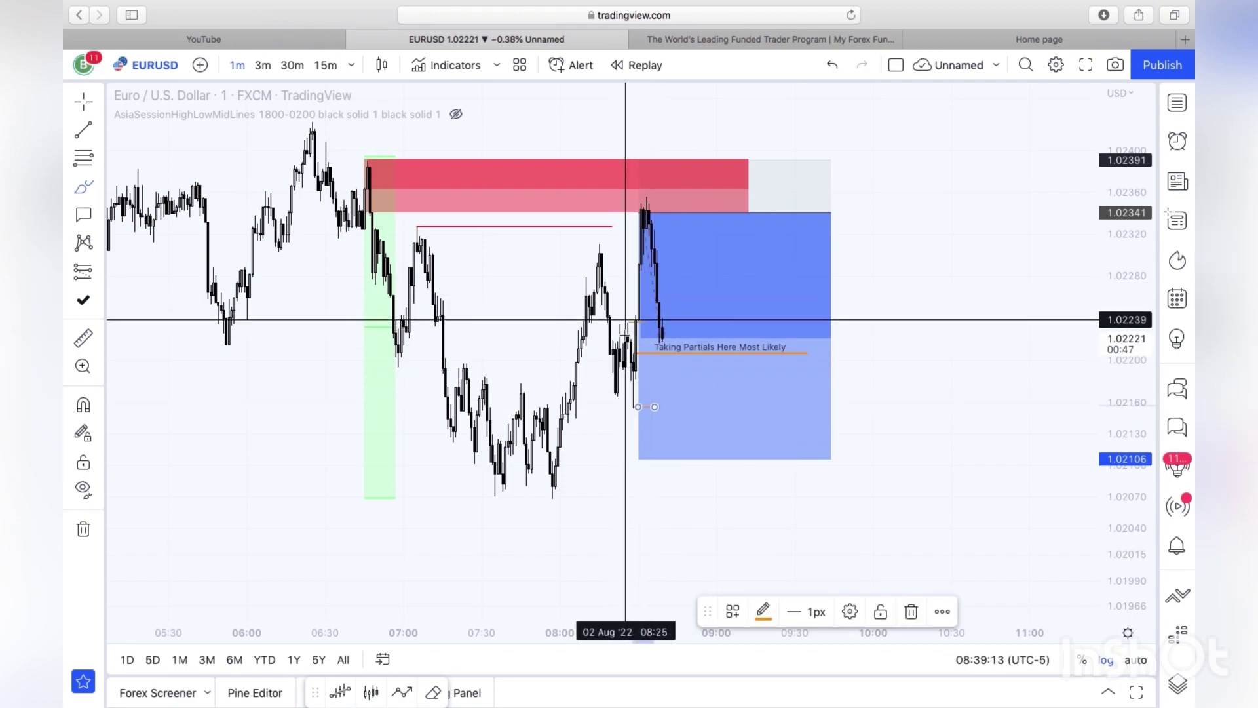
left_click(634, 406)
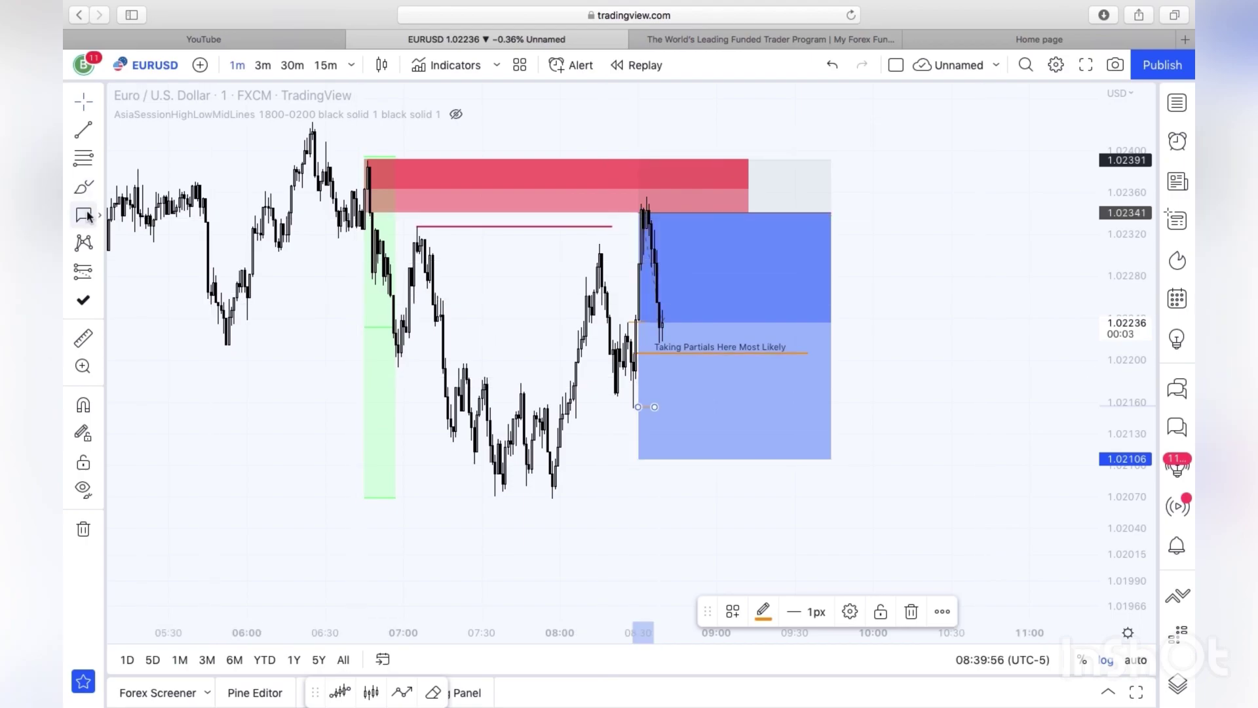
Add a text label 'S/L At Entry' just above the short position's entry price
left_click(100, 190)
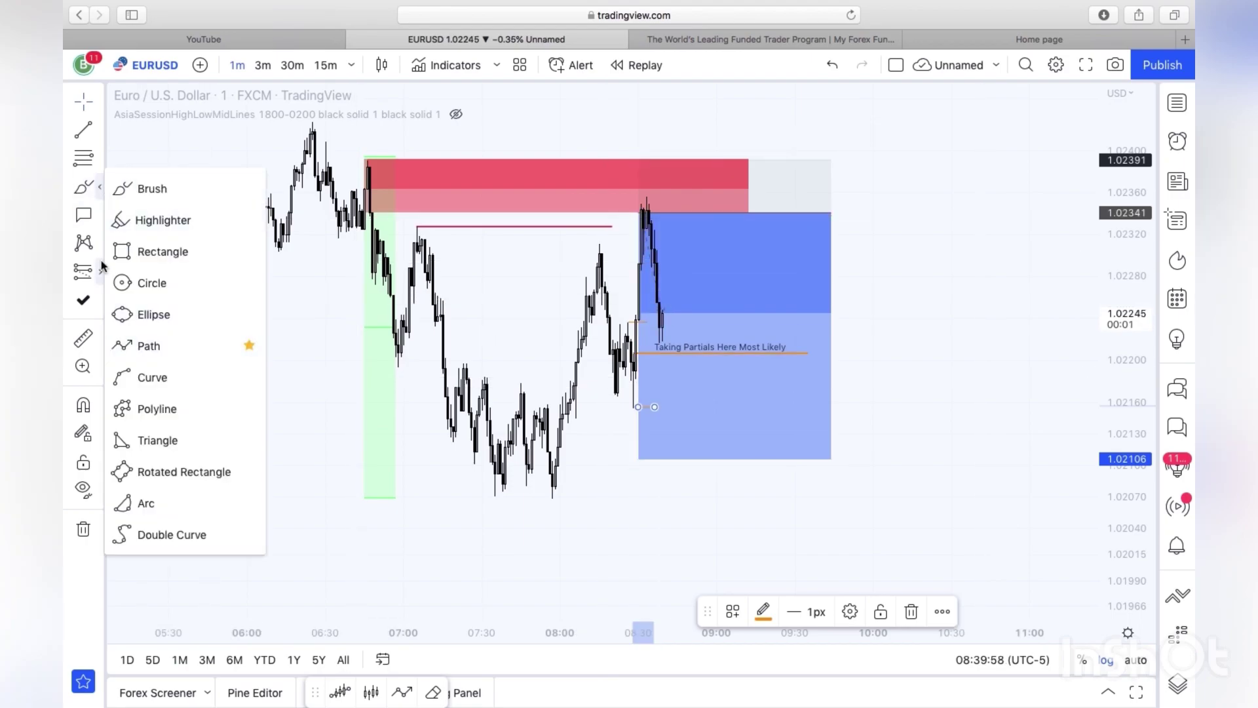
left_click(101, 166)
left_click(101, 187)
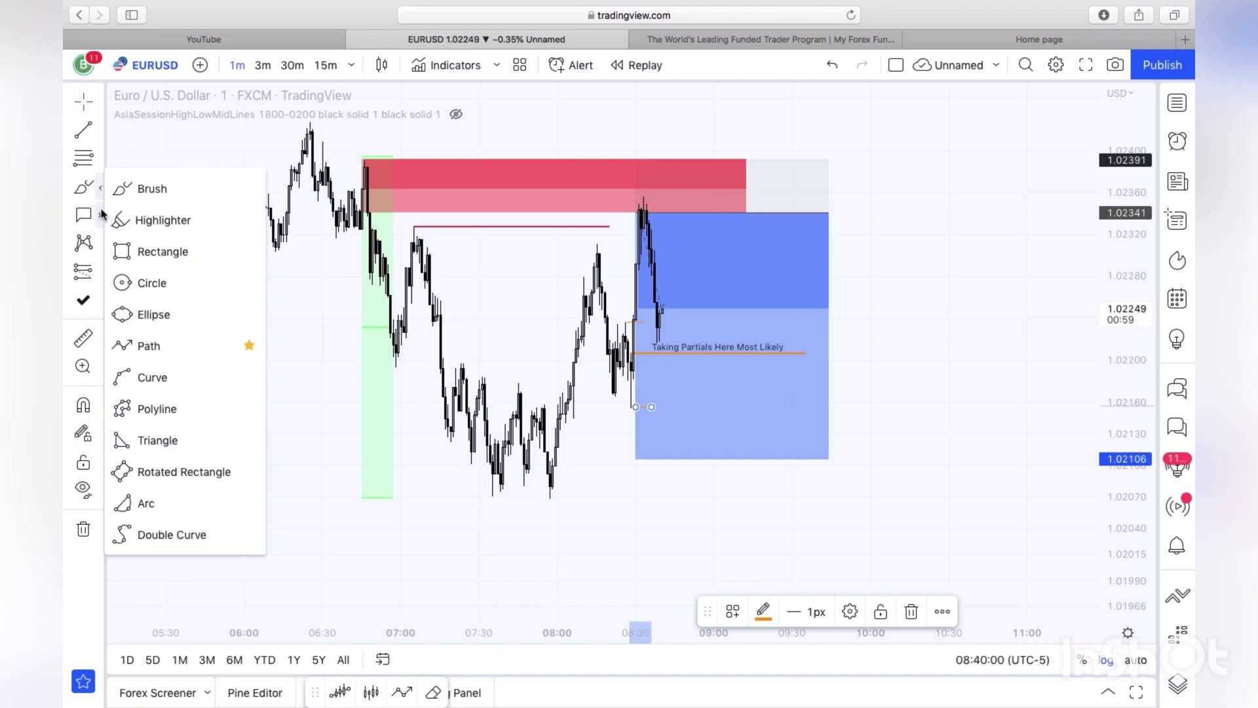
left_click(100, 216)
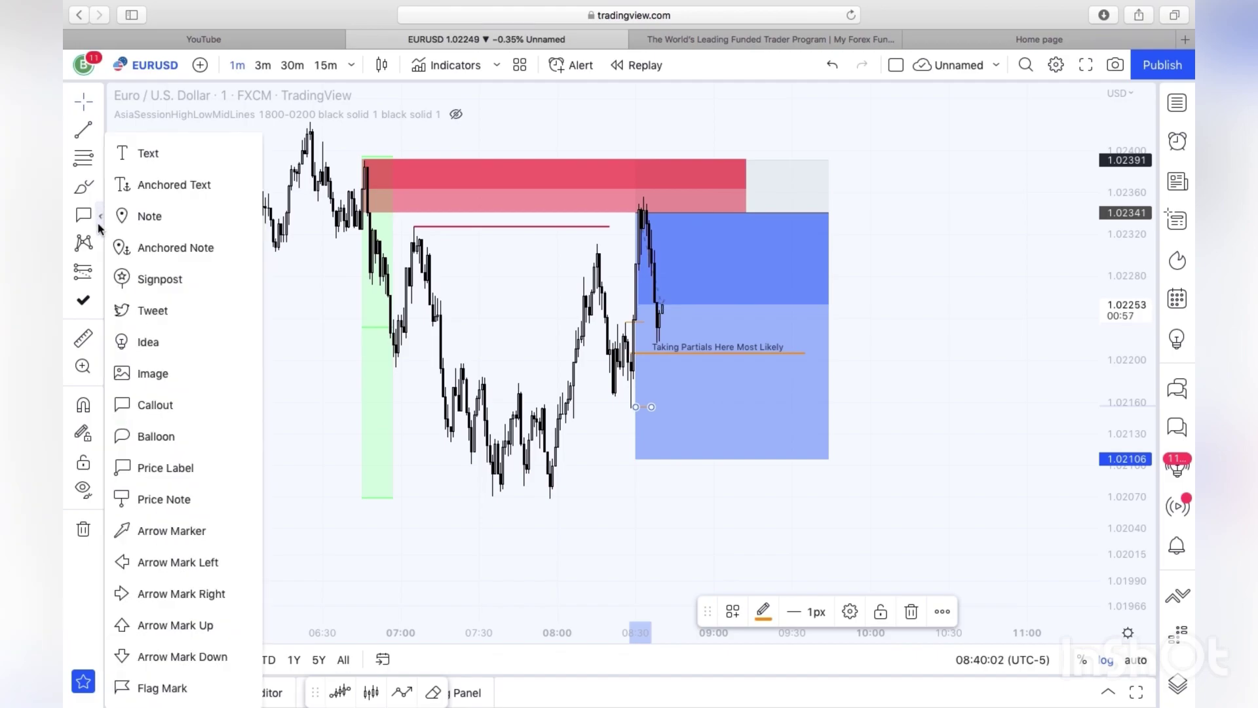
left_click(145, 153)
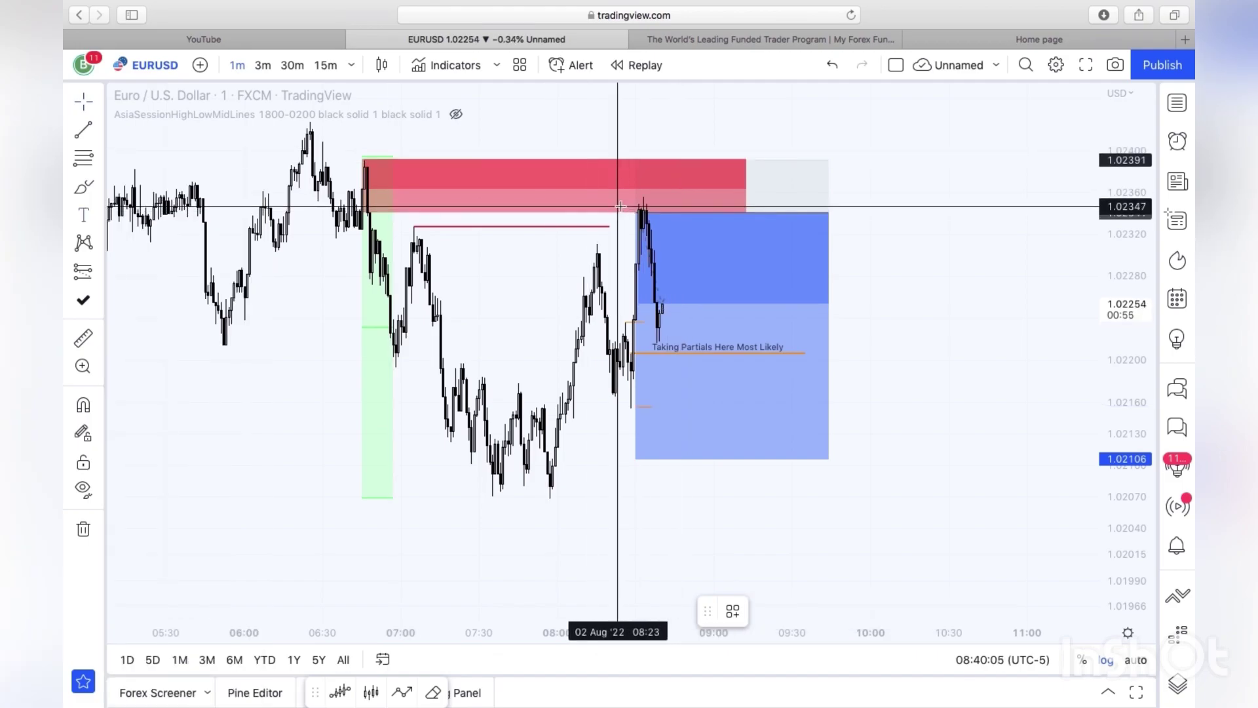
left_click(664, 208)
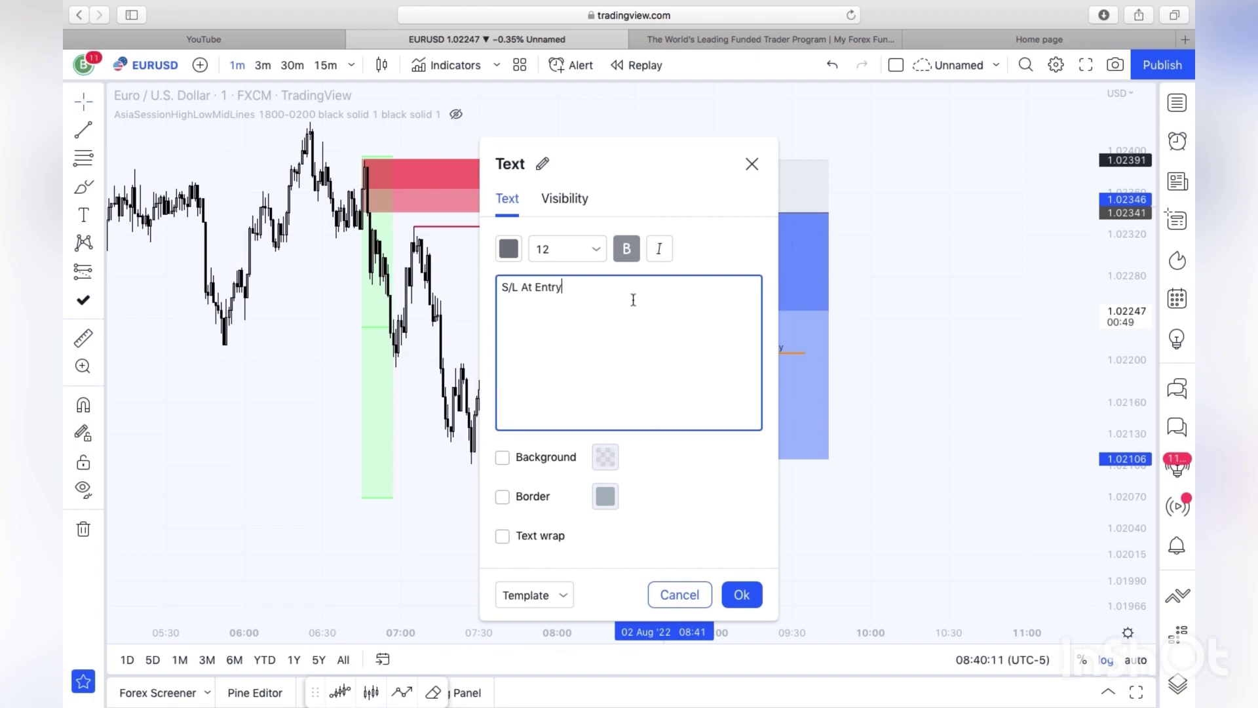
left_click(740, 594)
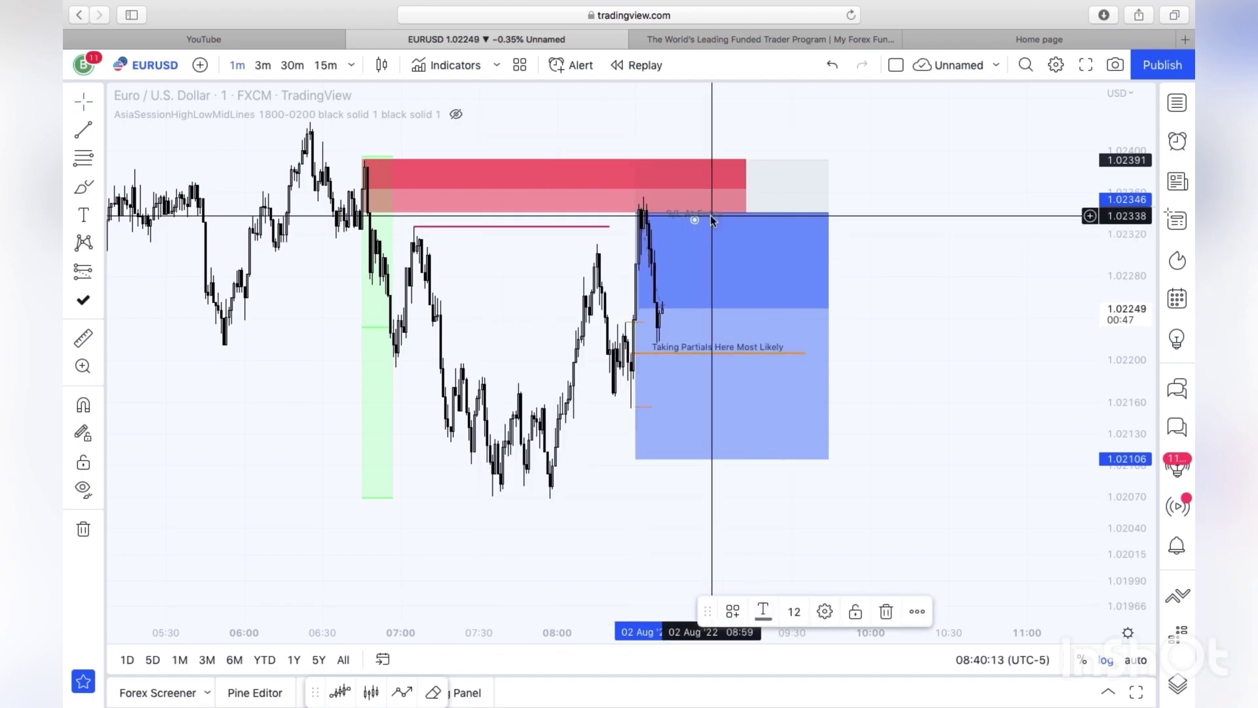
left_click_drag(712, 212, 702, 205)
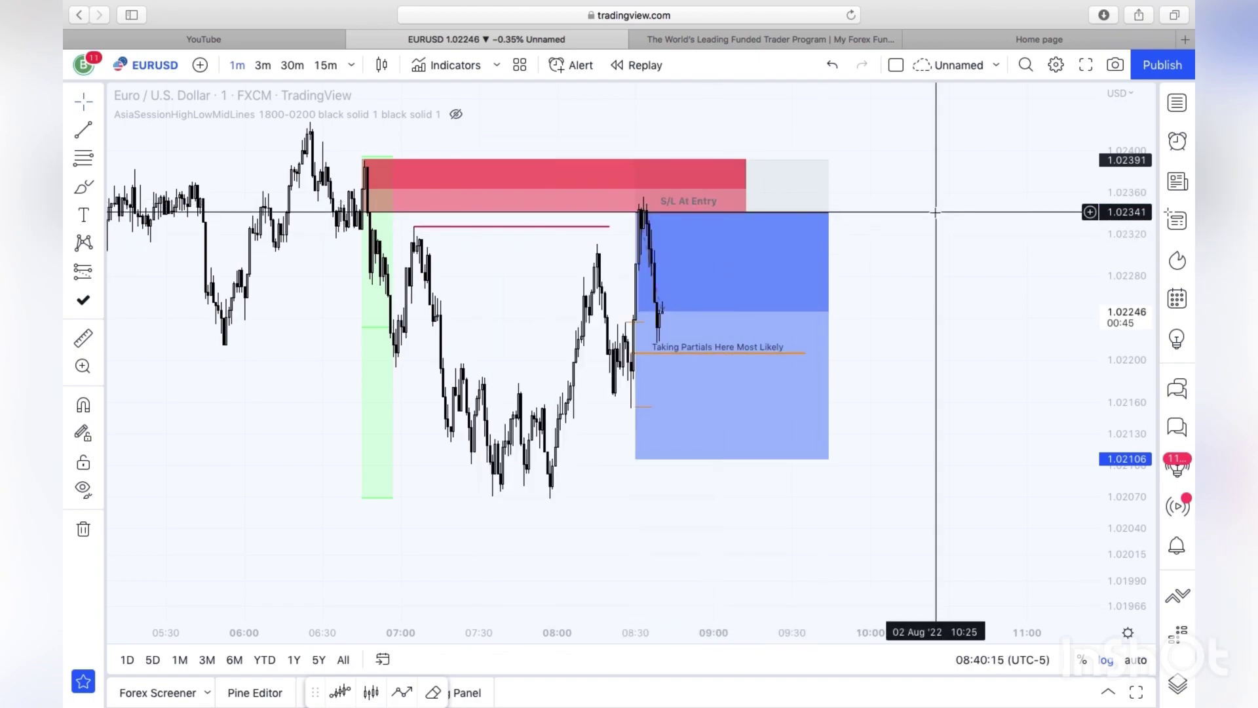
left_click_drag(946, 216, 953, 217)
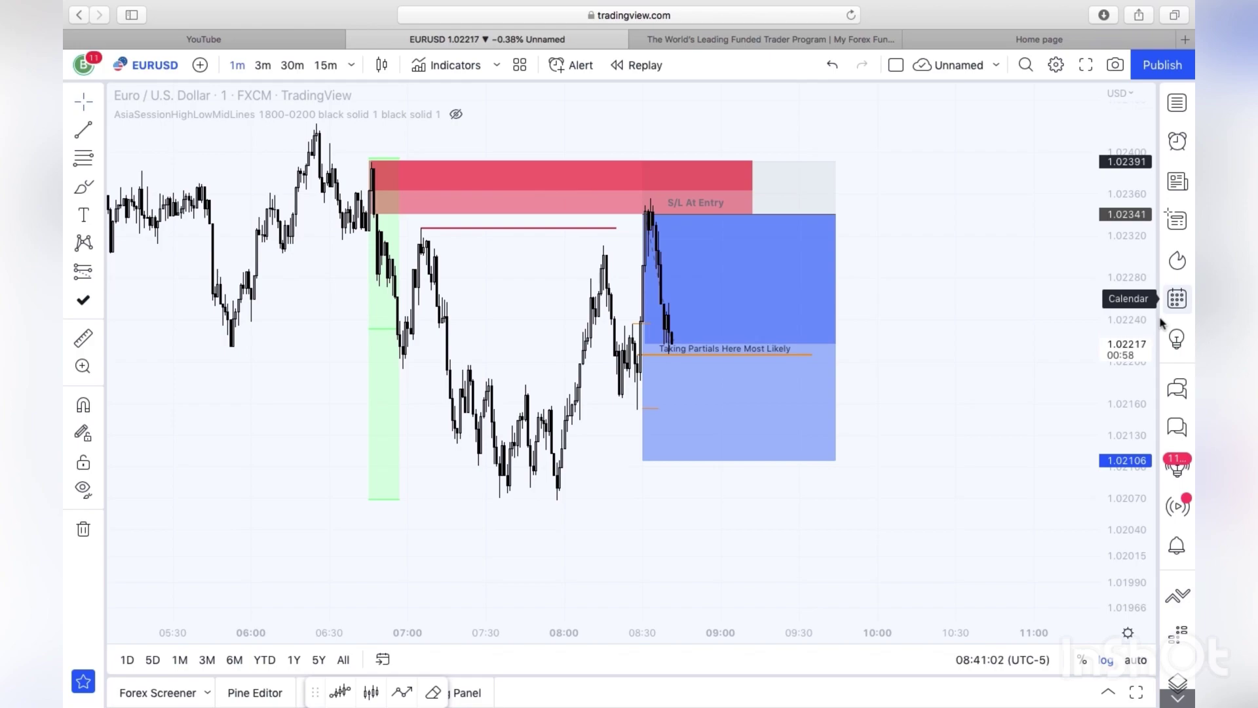
mouse_move(729, 450)
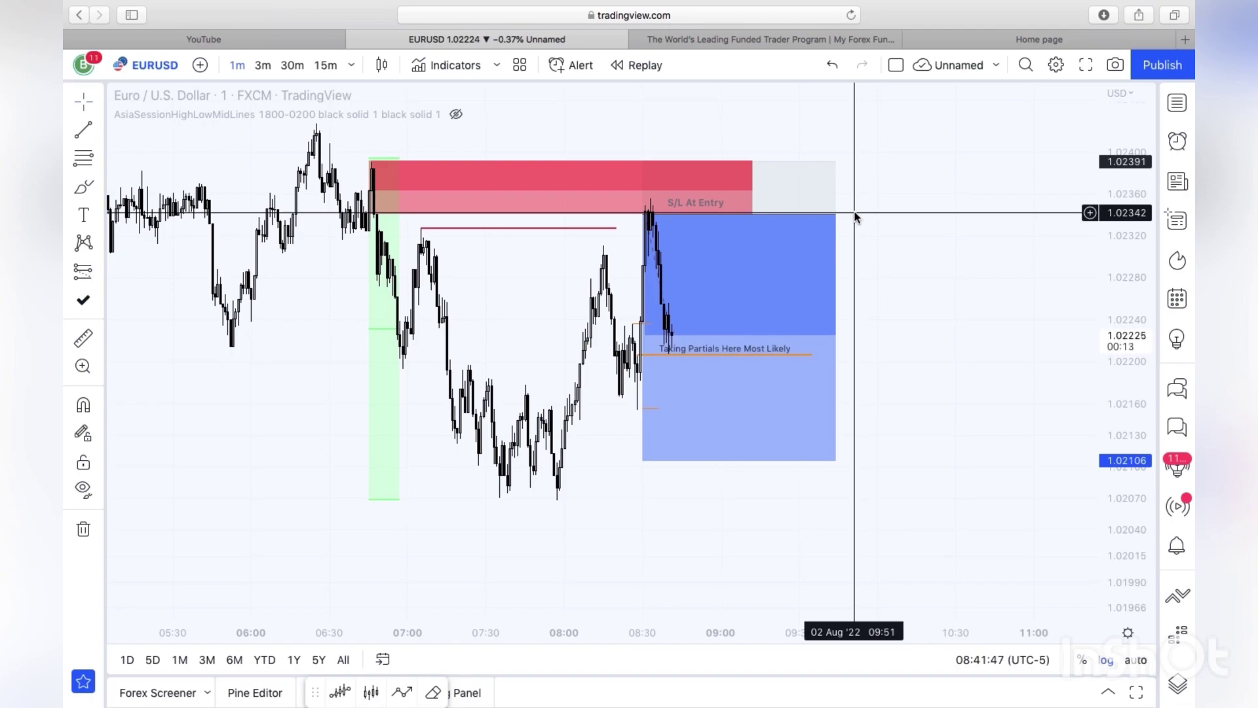
Relabel the partials line '5 Lots Secured' and delete a stray rectangle
left_click(829, 283)
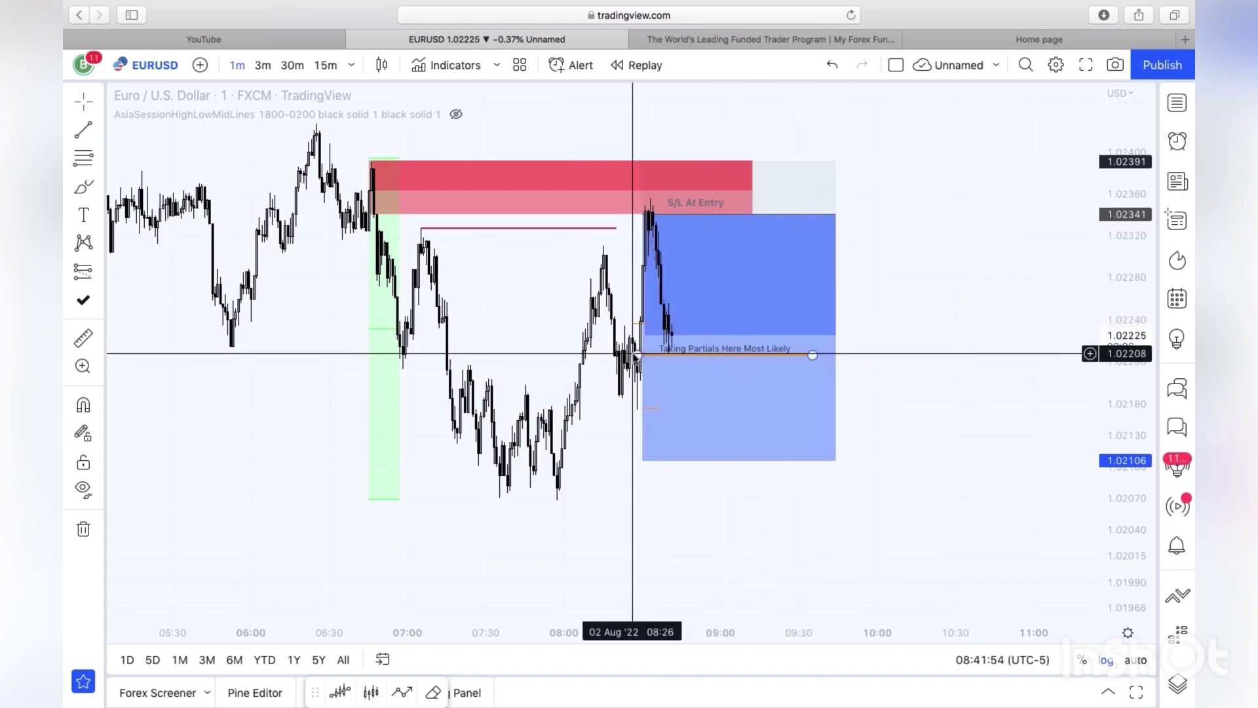
left_click(717, 353)
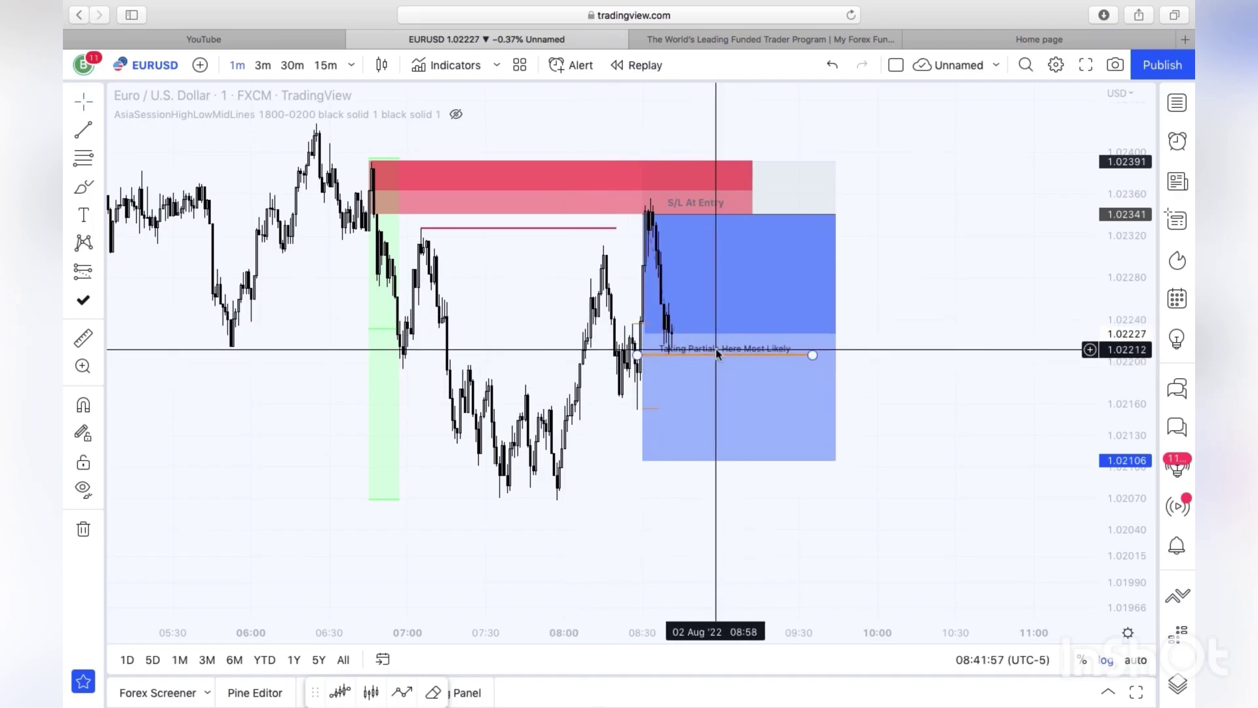
double_click(715, 349)
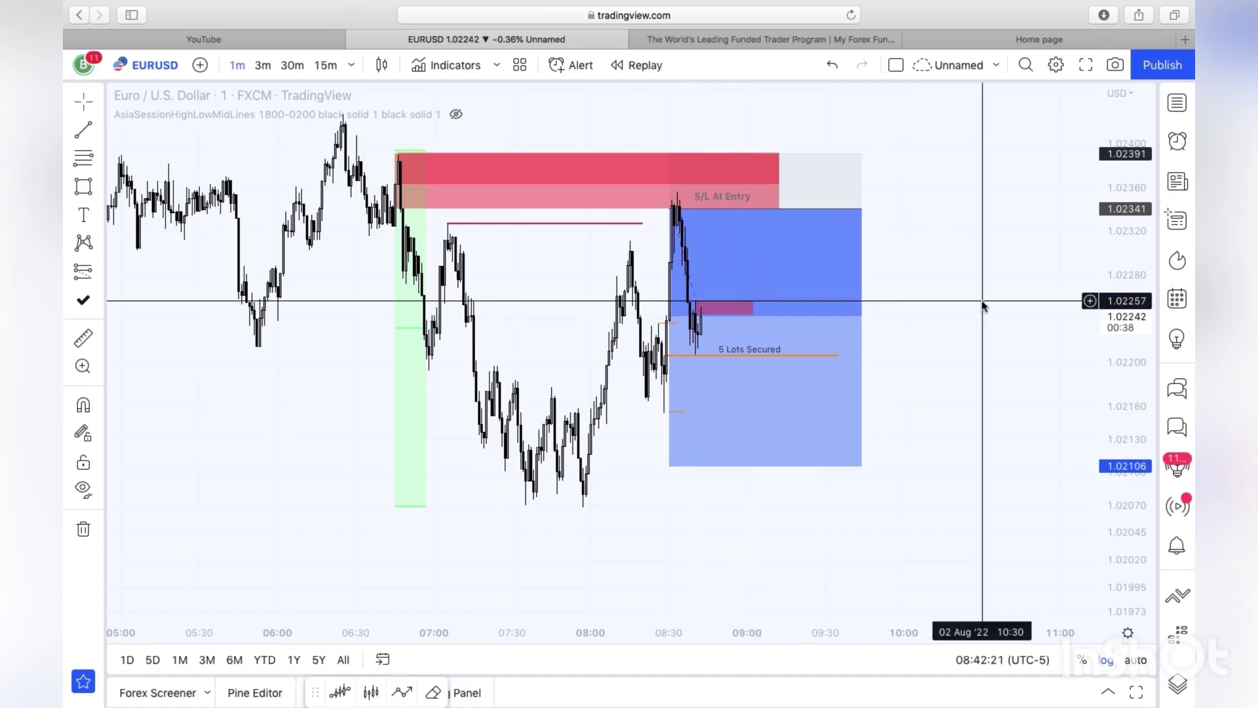
key("alt+shift+r")
left_click_drag(586, 466, 669, 506)
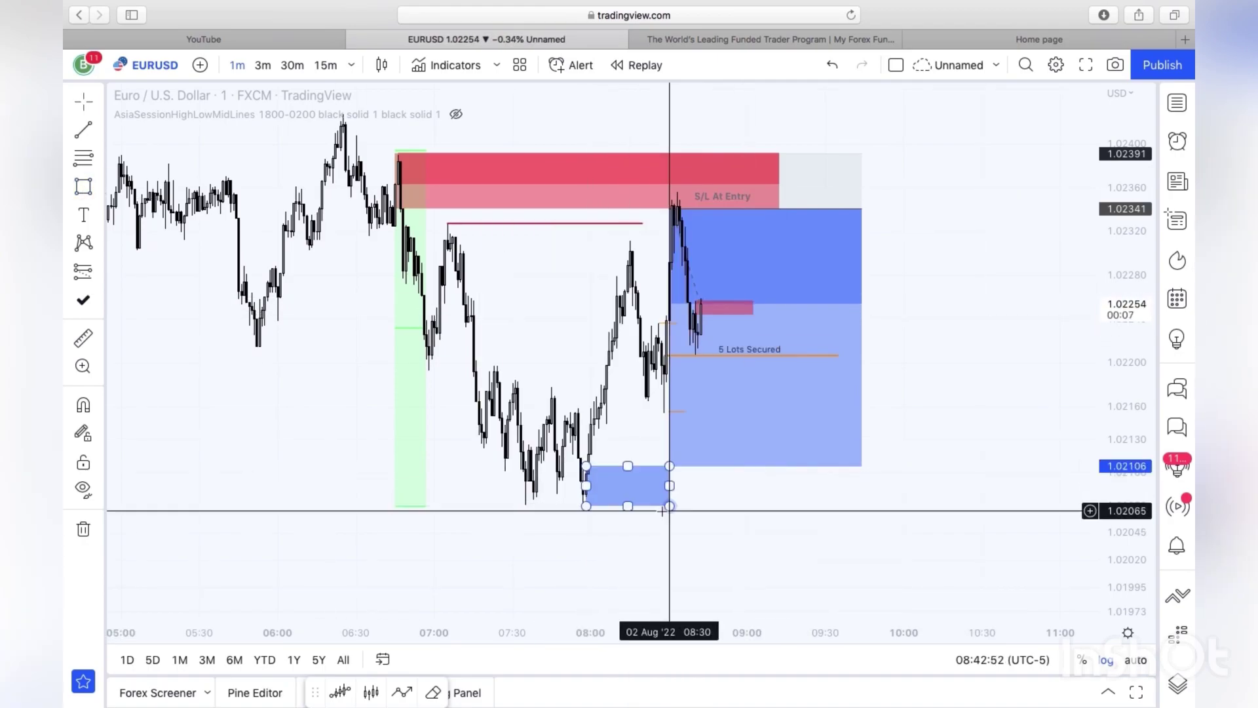
key("Delete")
Add a note under the partials line: 'If OFV is bearish we expect this S2B to be overtaken by bearish mitigations.'
left_click(83, 215)
left_click(690, 379)
type("If OFV is bearish we expect this S2B to be overtaken by bearish mitigations.")
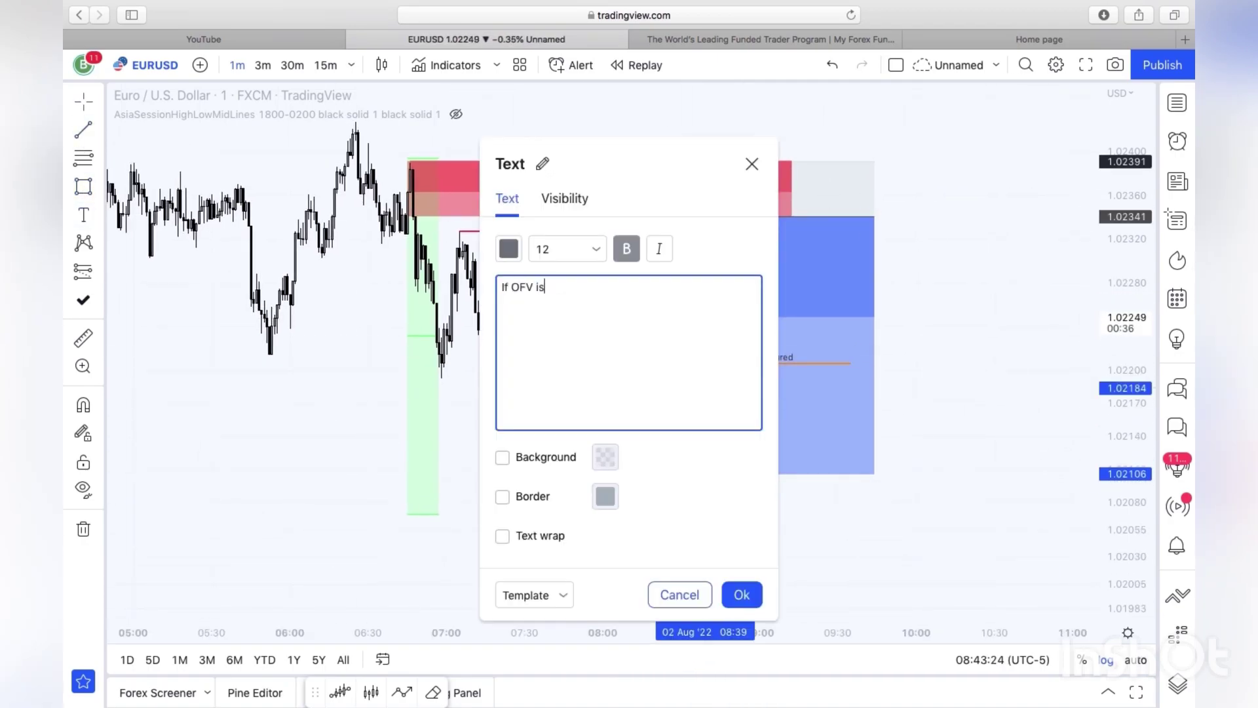
left_click(739, 592)
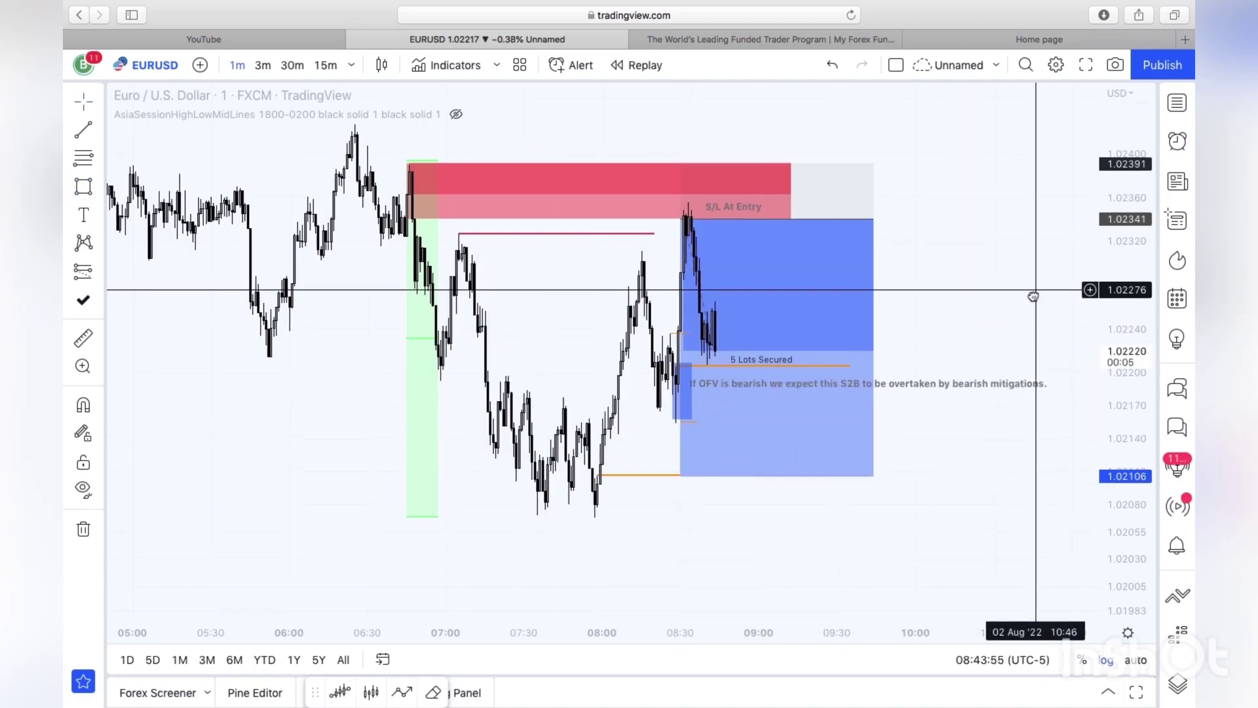
Create a price alert at the 1.02107 target with the message 'Intra-Day TP'
key("alt+a")
left_click_drag(710, 485, 687, 487)
key("ctrl+a")
type("Intra-Day TP")
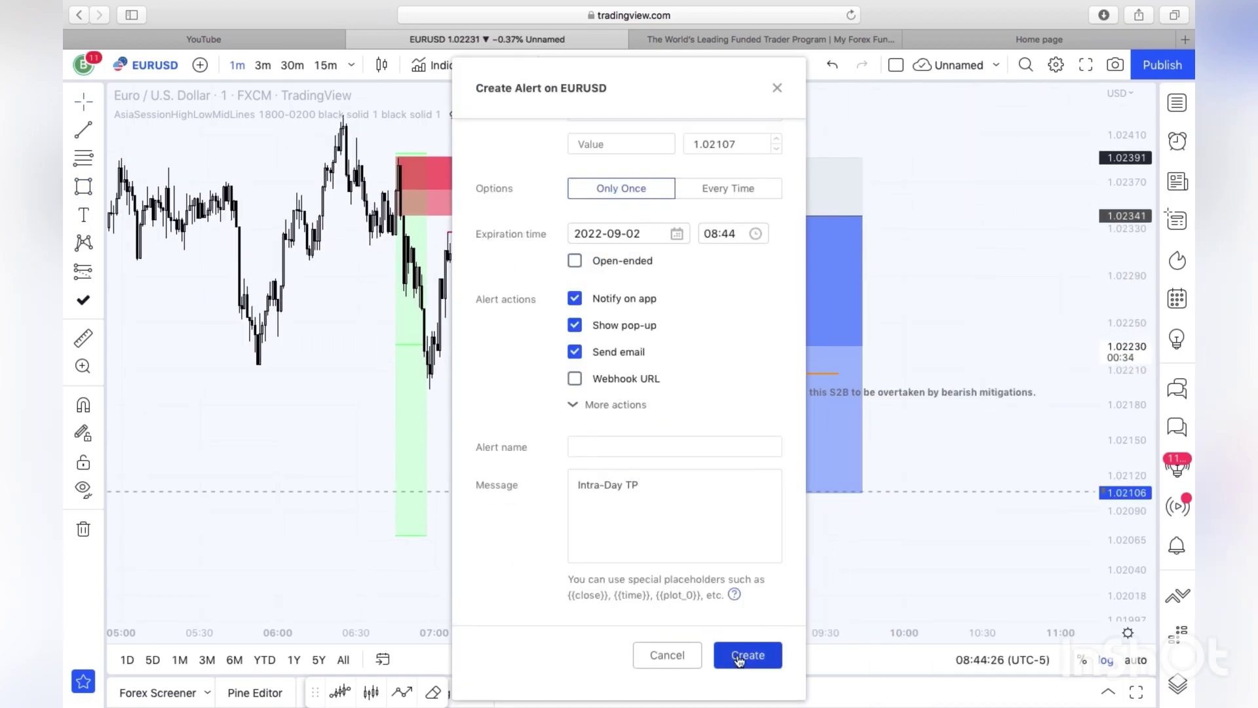
left_click(747, 655)
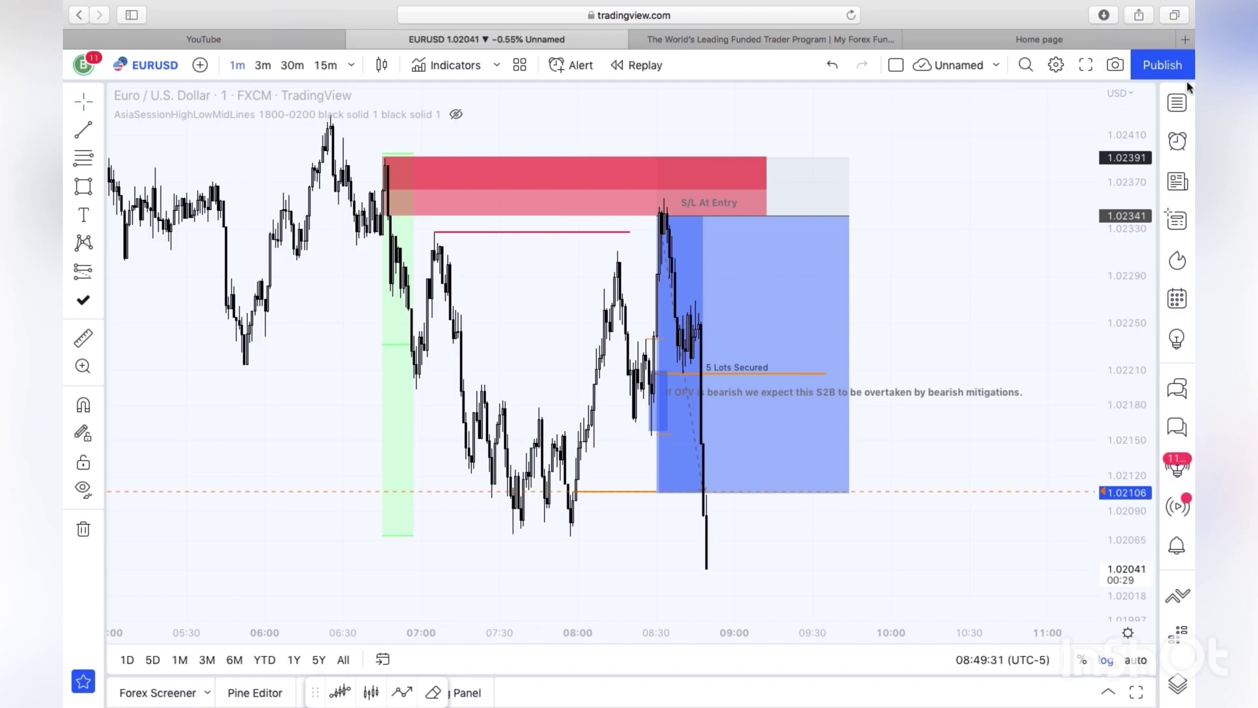
mouse_move(979, 3)
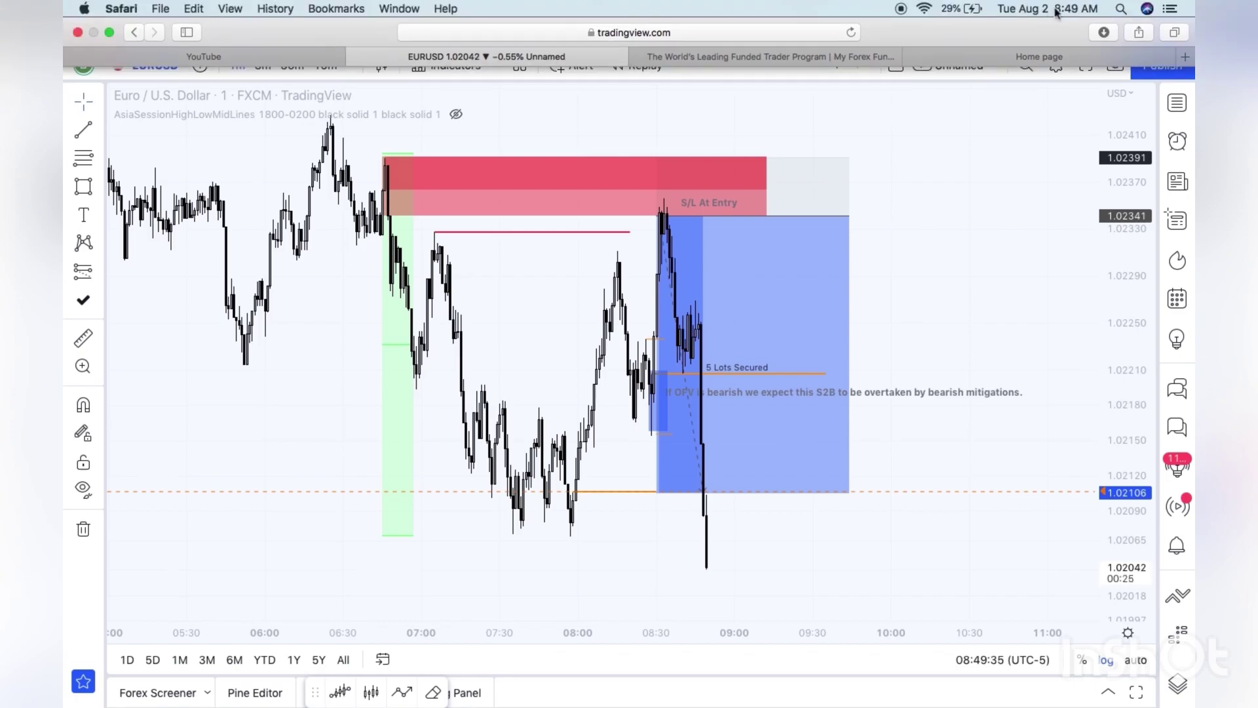
left_click(690, 446)
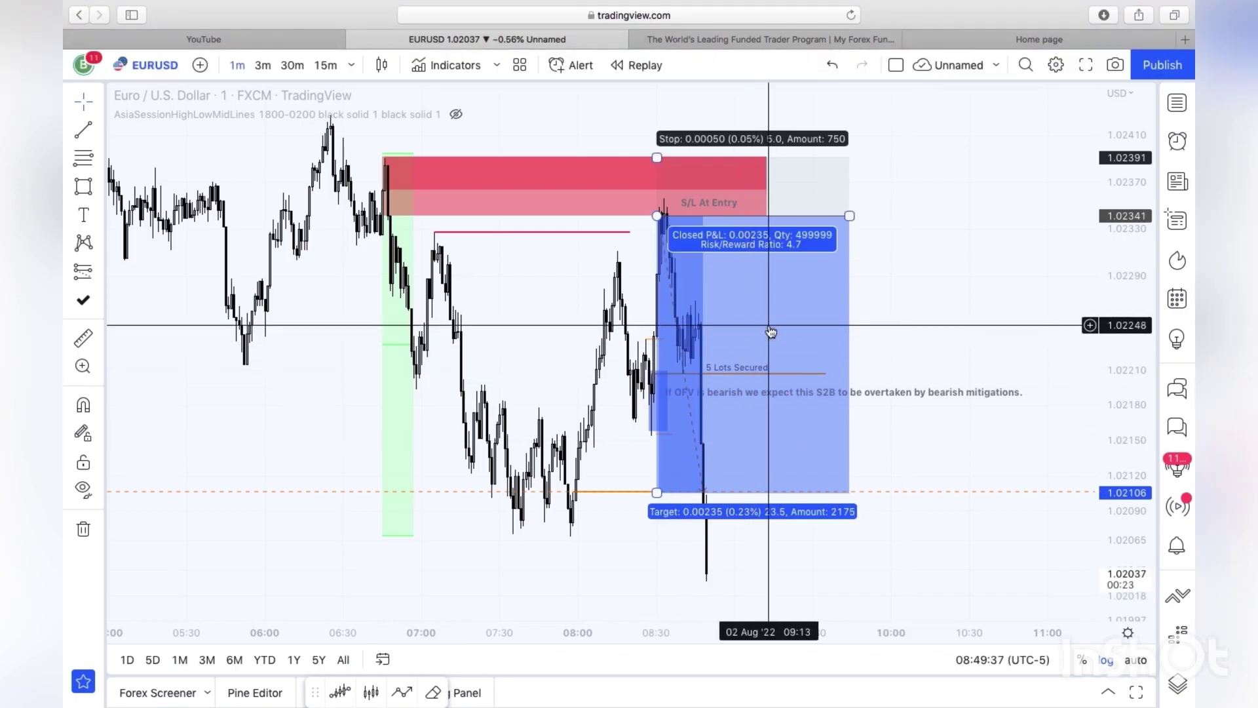
left_click(1005, 204)
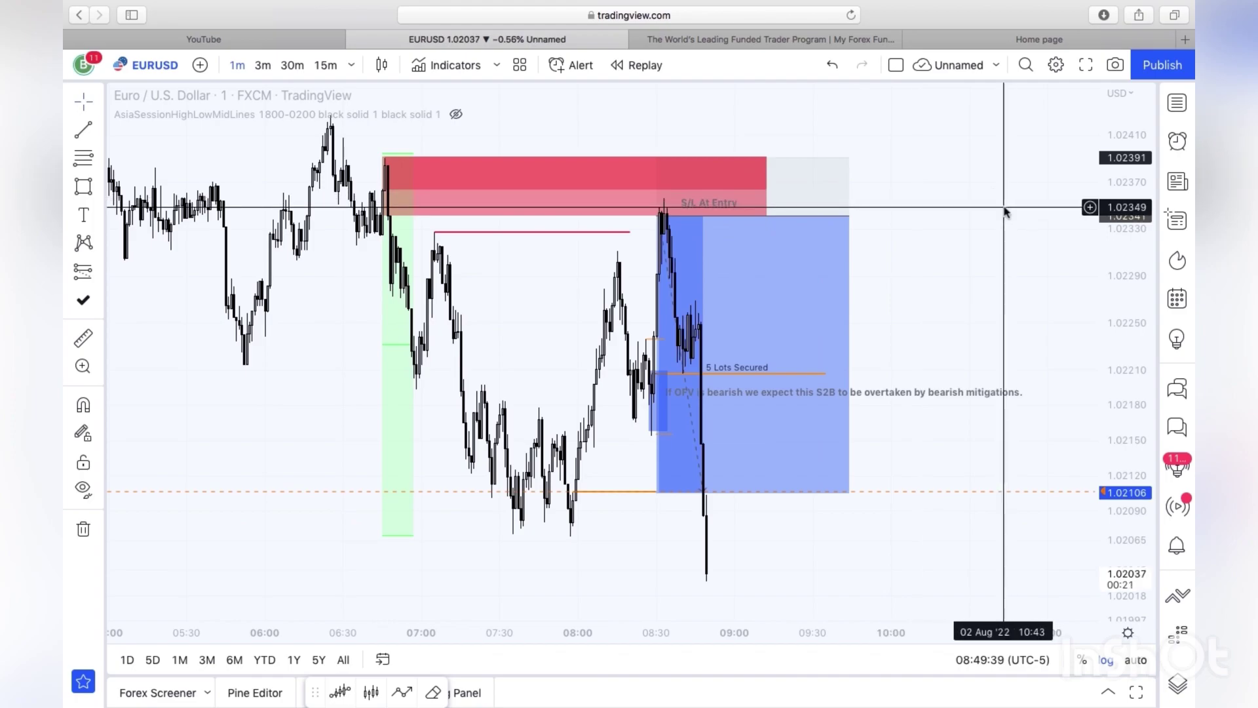